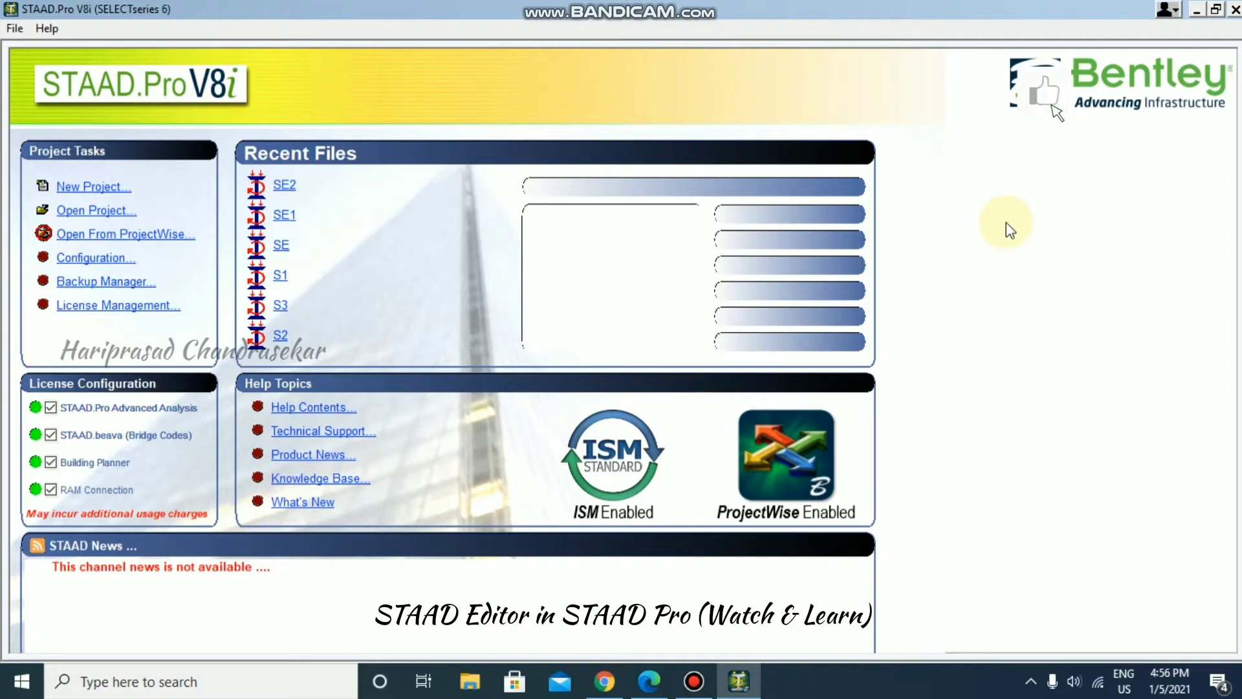
# - Start a new Space project named SE3 and advance to the next setup page
pyautogui.click(107, 194)
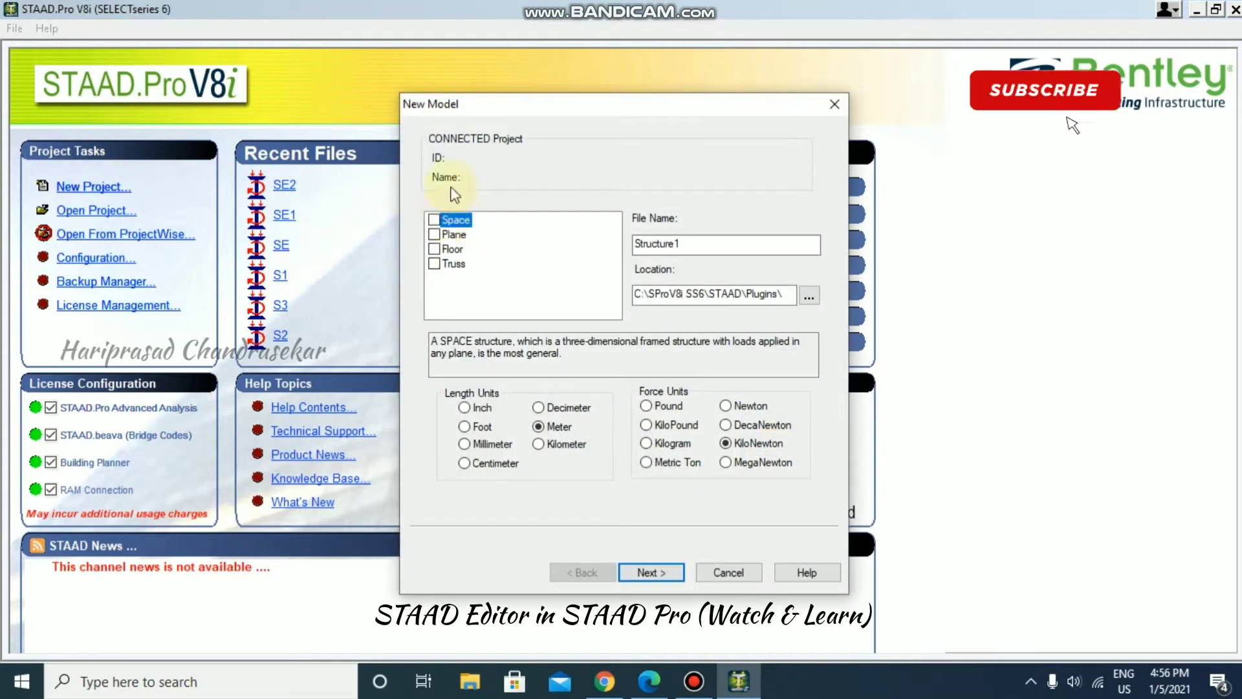
pyautogui.click(435, 220)
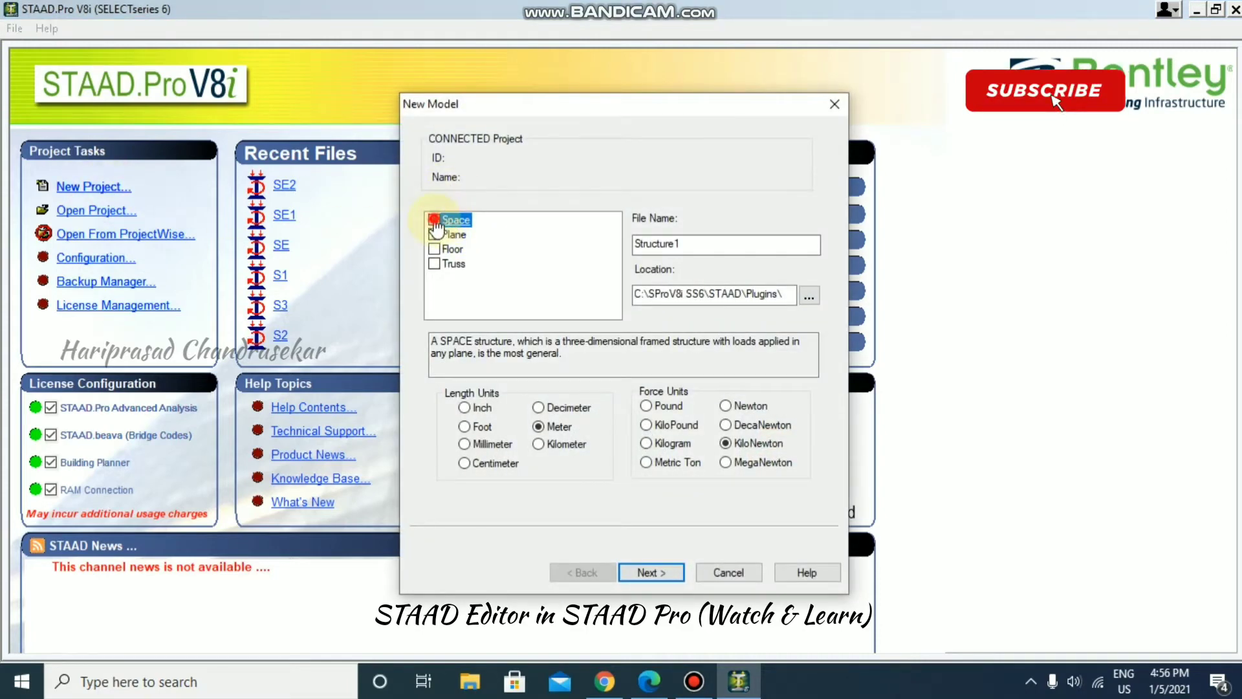
pyautogui.click(706, 242)
pyautogui.moveTo(628, 243); pyautogui.dragTo(622, 243)
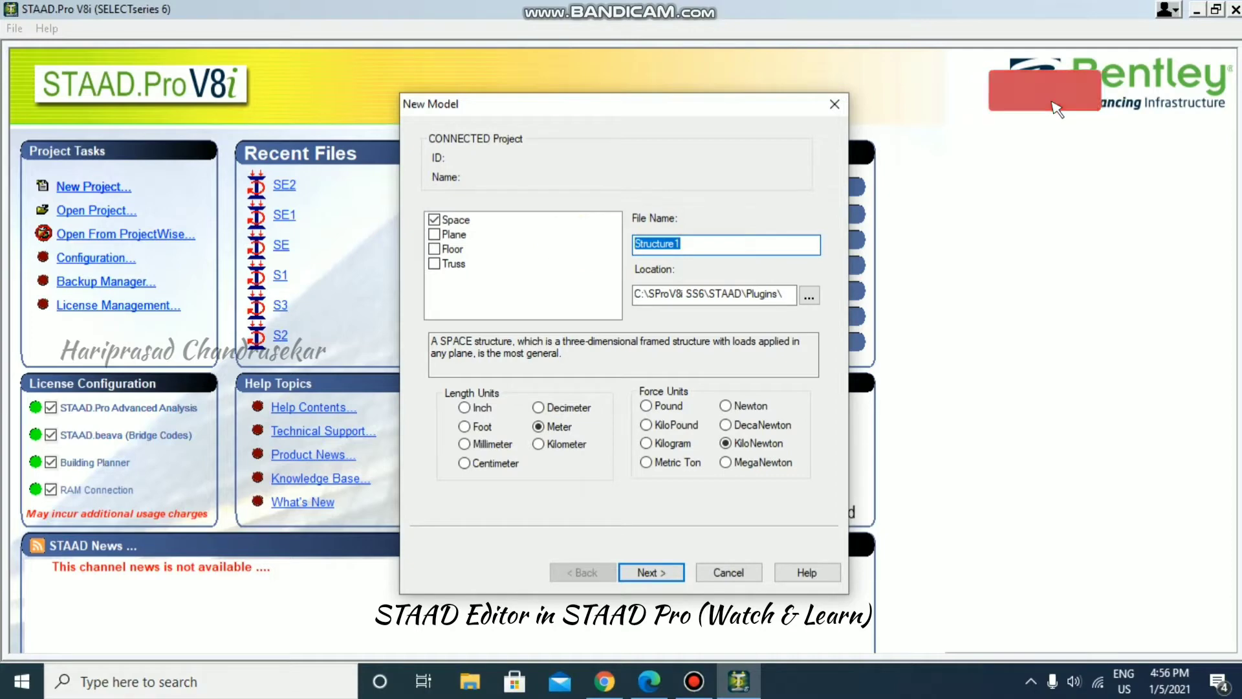
pyautogui.write('se')
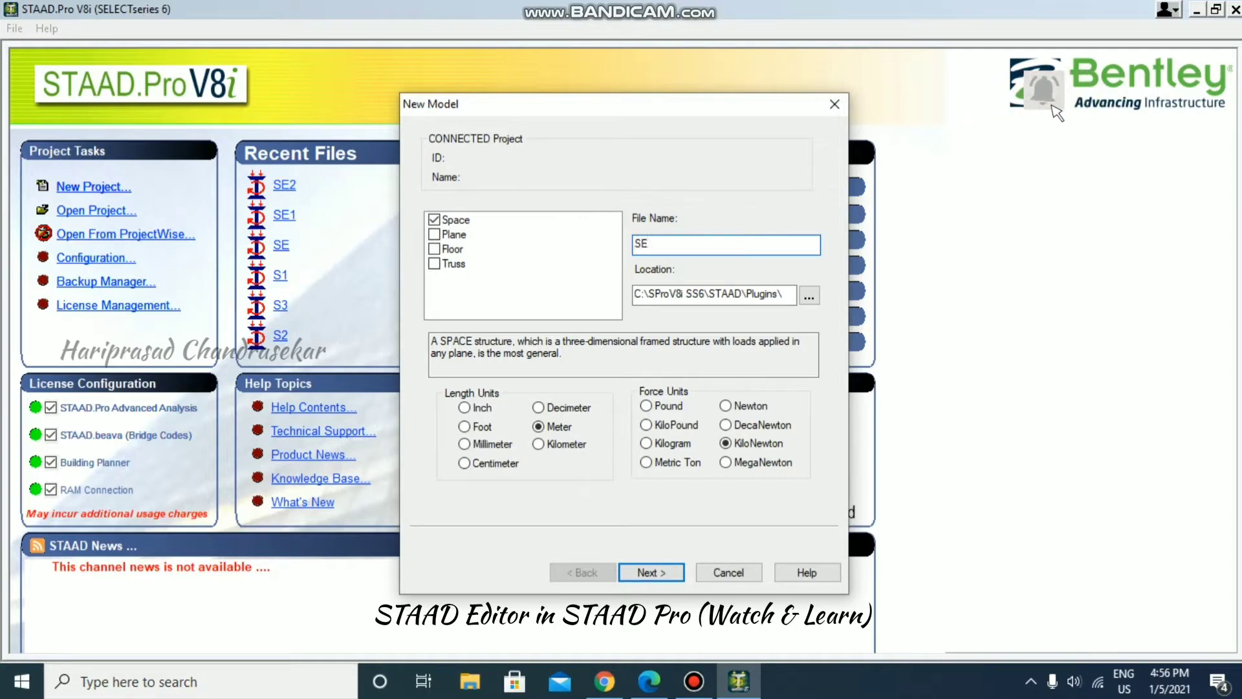
pyautogui.click(653, 573)
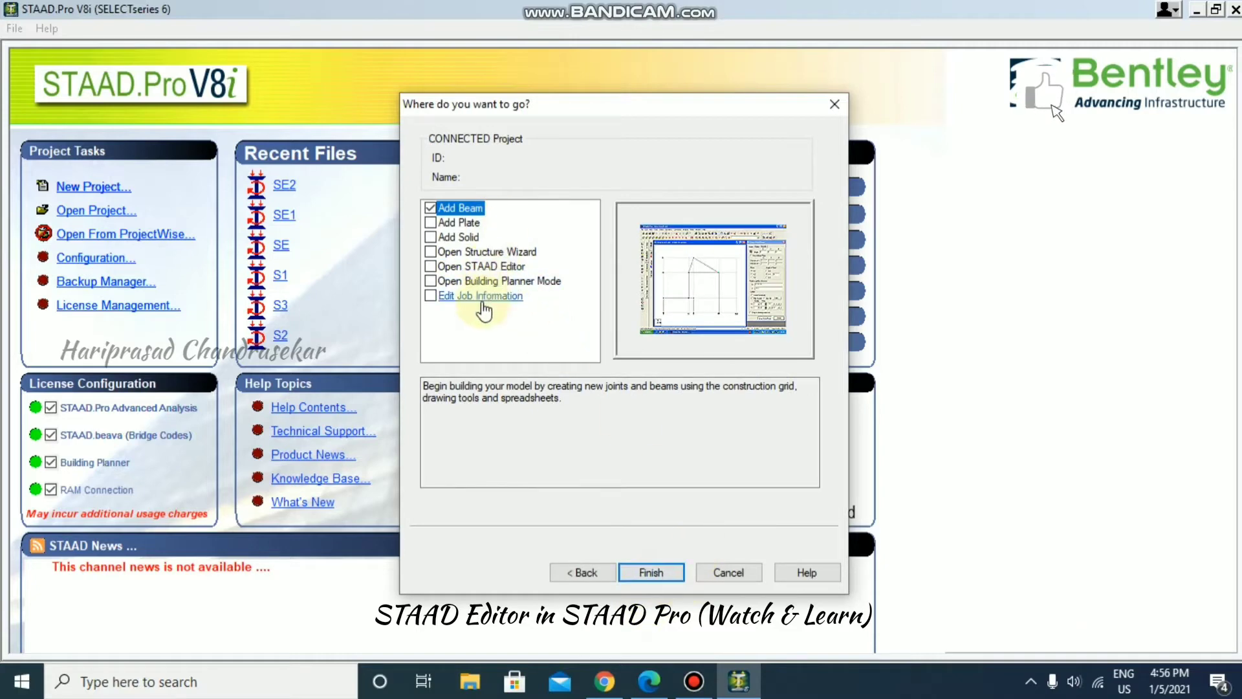
# - Choose Open STAAD Editor and finish the SE3 model setup
pyautogui.click(432, 271)
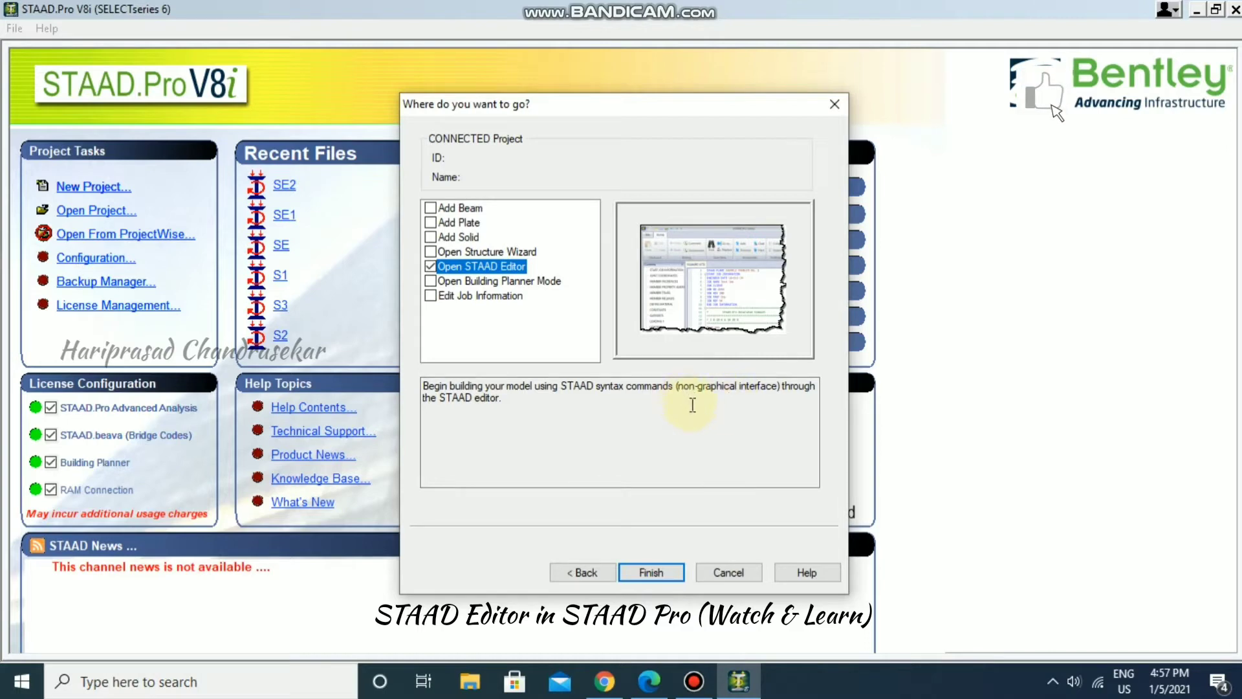
pyautogui.click(669, 569)
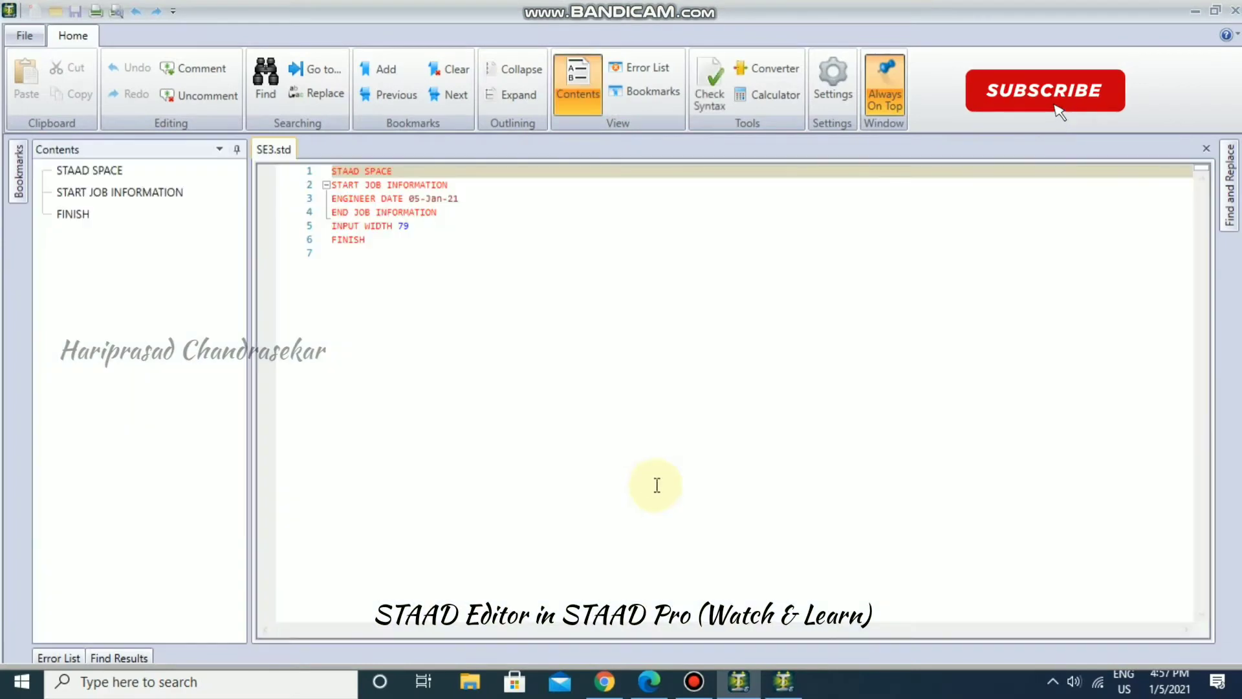
# - Insert a UNIT METER KN line after INPUT WIDTH 79
pyautogui.click(436, 227)
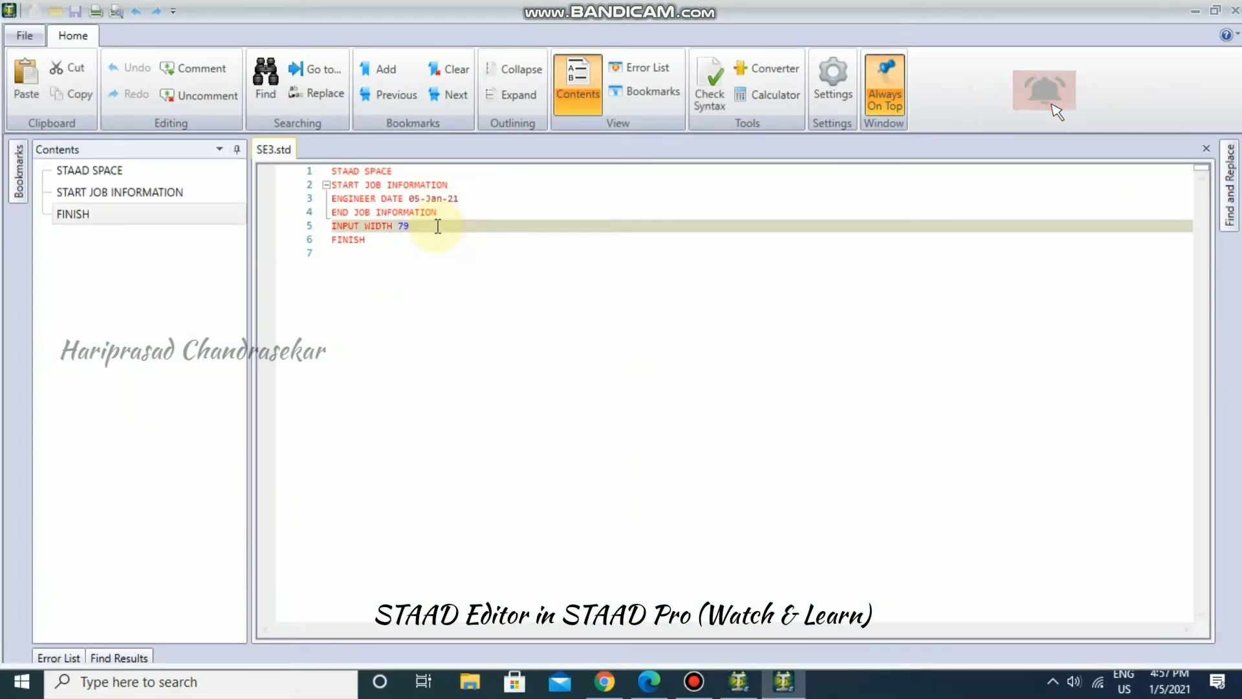
pyautogui.press('Return')
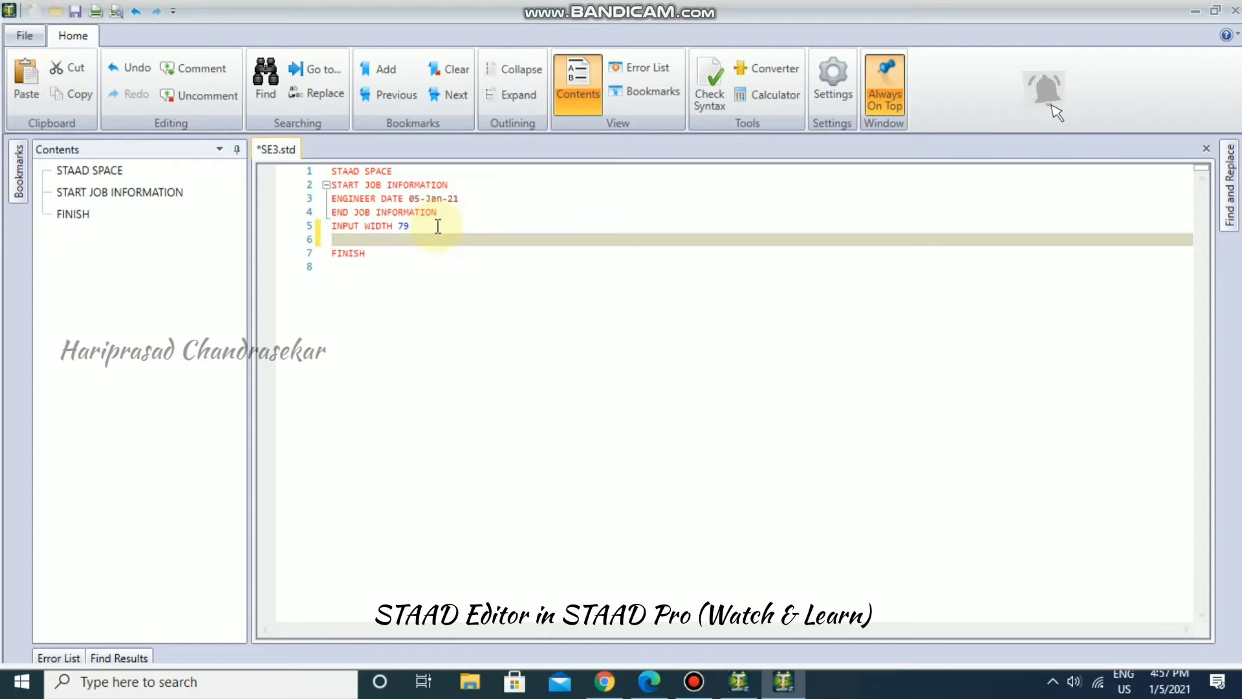
pyautogui.write('UNIT METE')
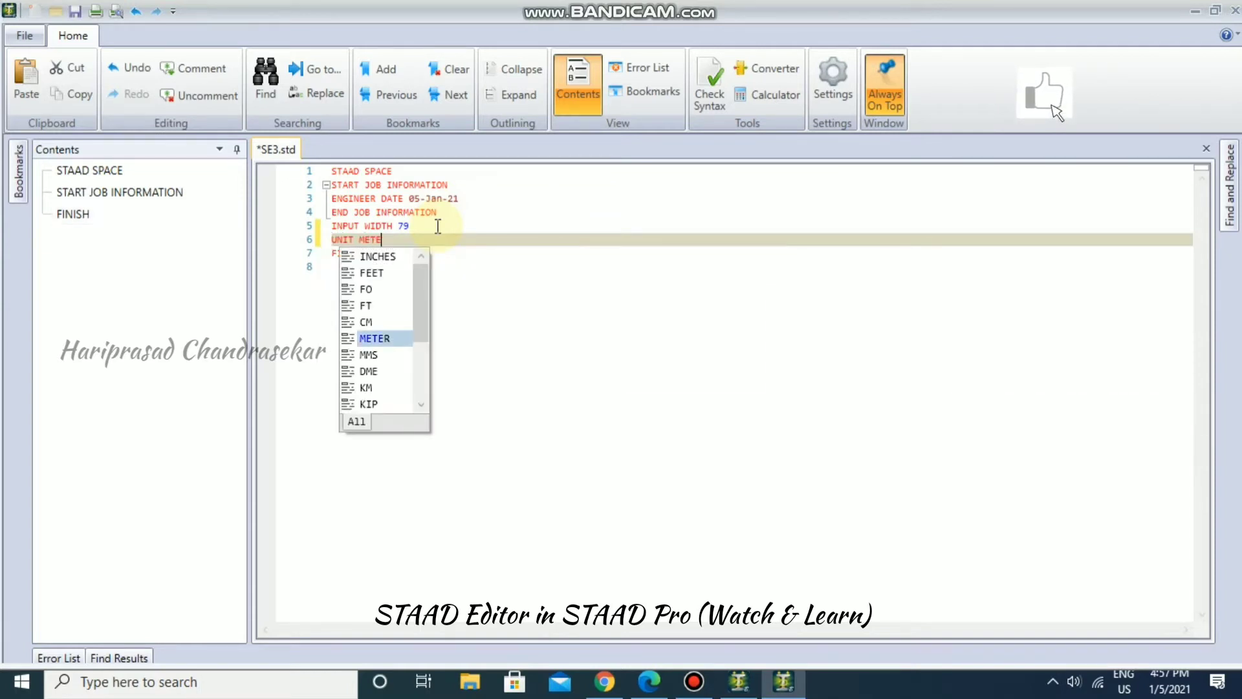
pyautogui.press('Return')
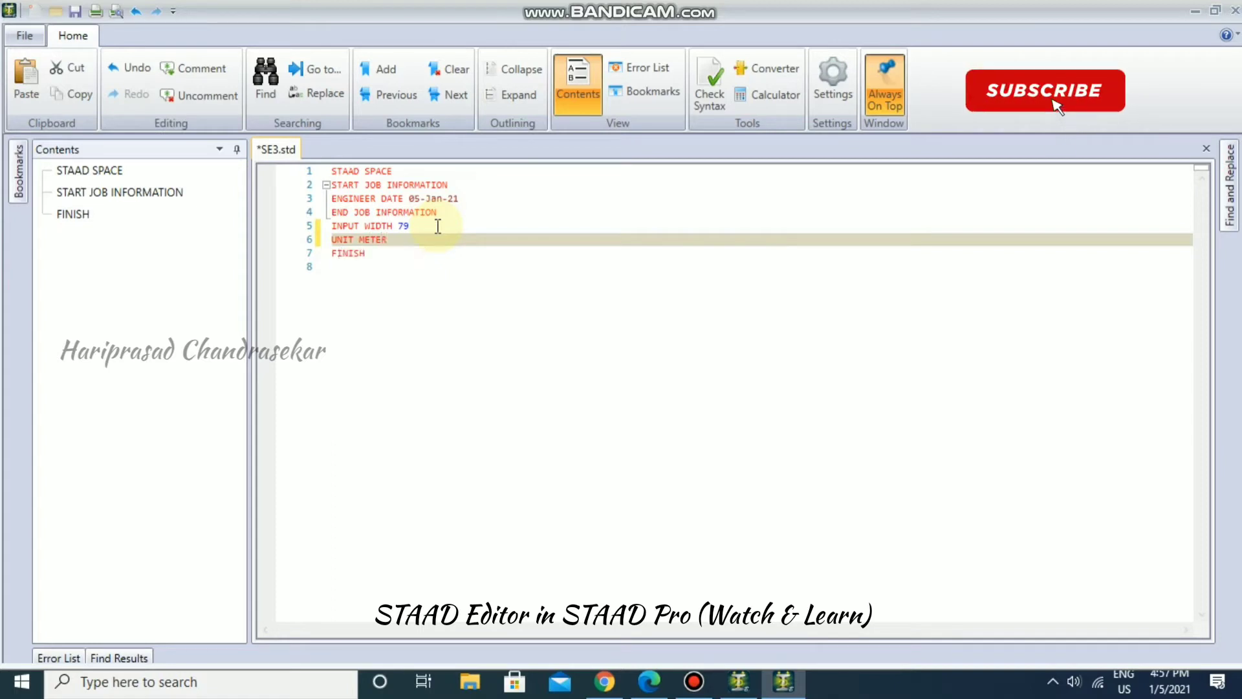
pyautogui.write('KN')
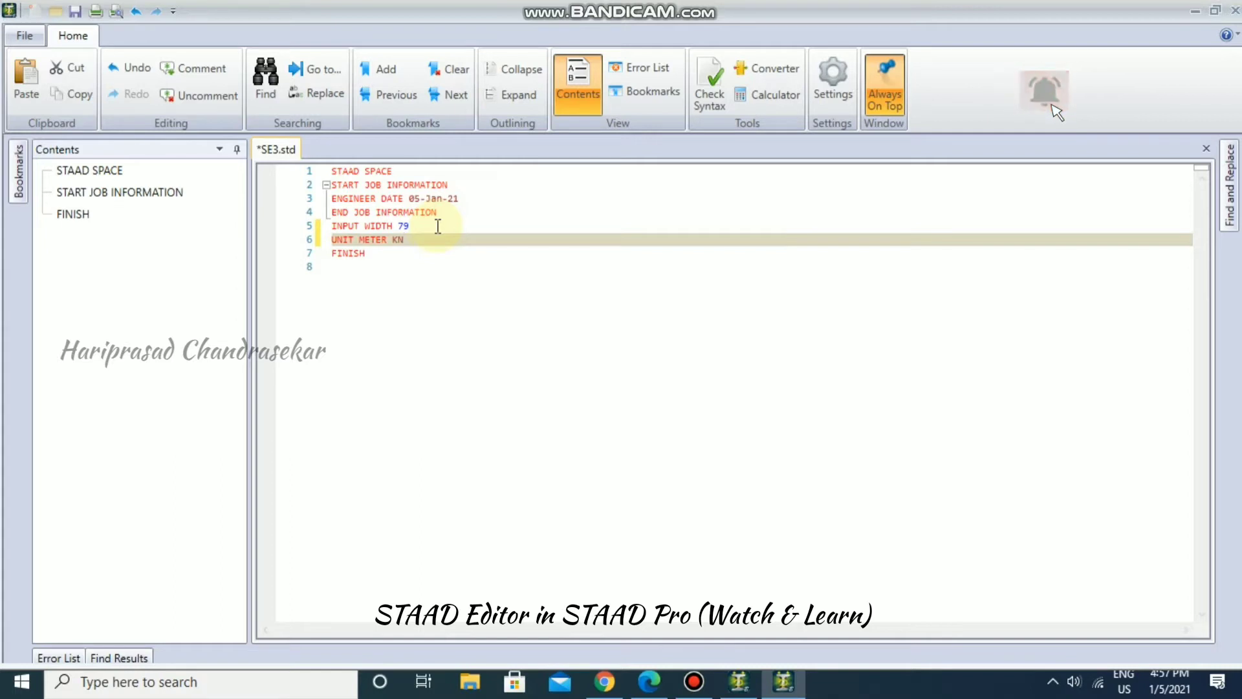
pyautogui.press('Return')
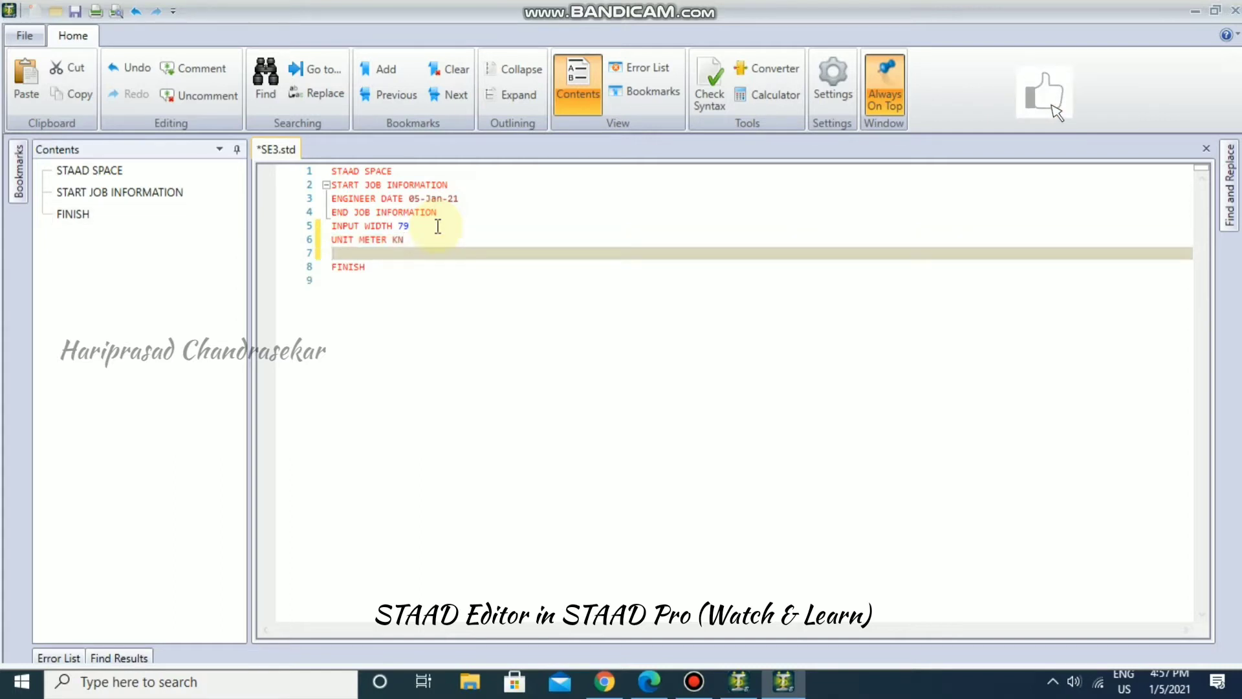
# - Add a JOINT COORDINATES block with joint 1 at 0 0 0 and save SE3.std
pyautogui.write('JOINT C')
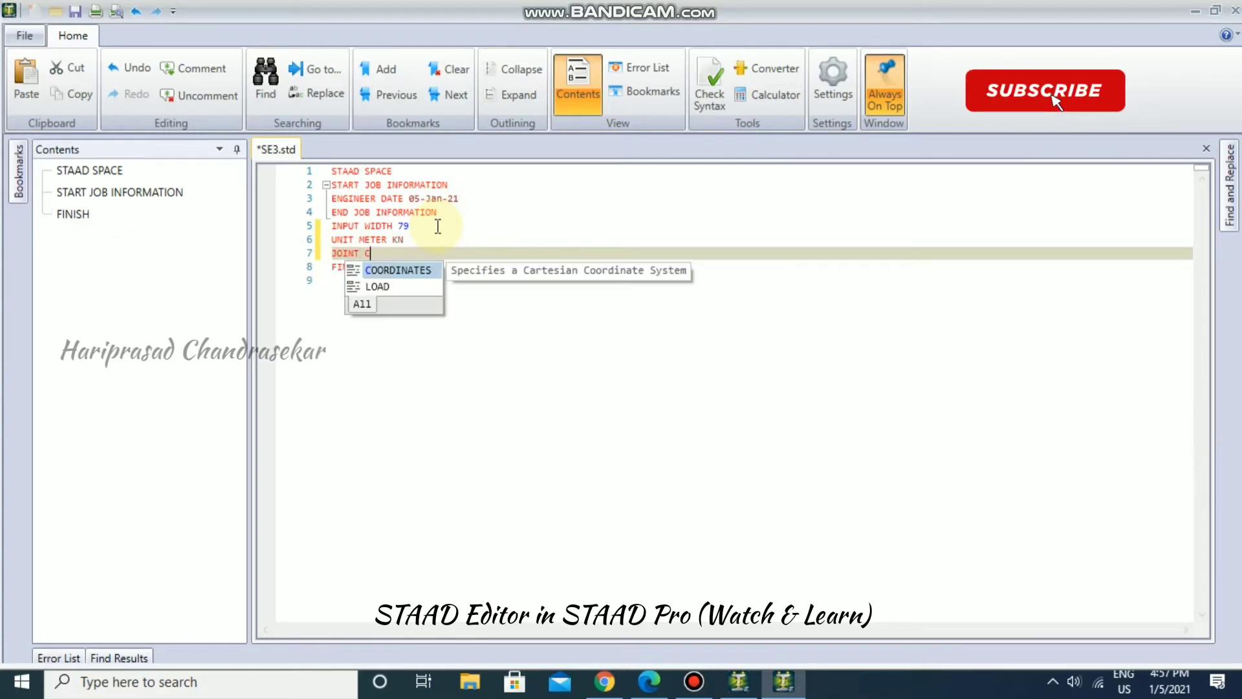
pyautogui.press('Return')
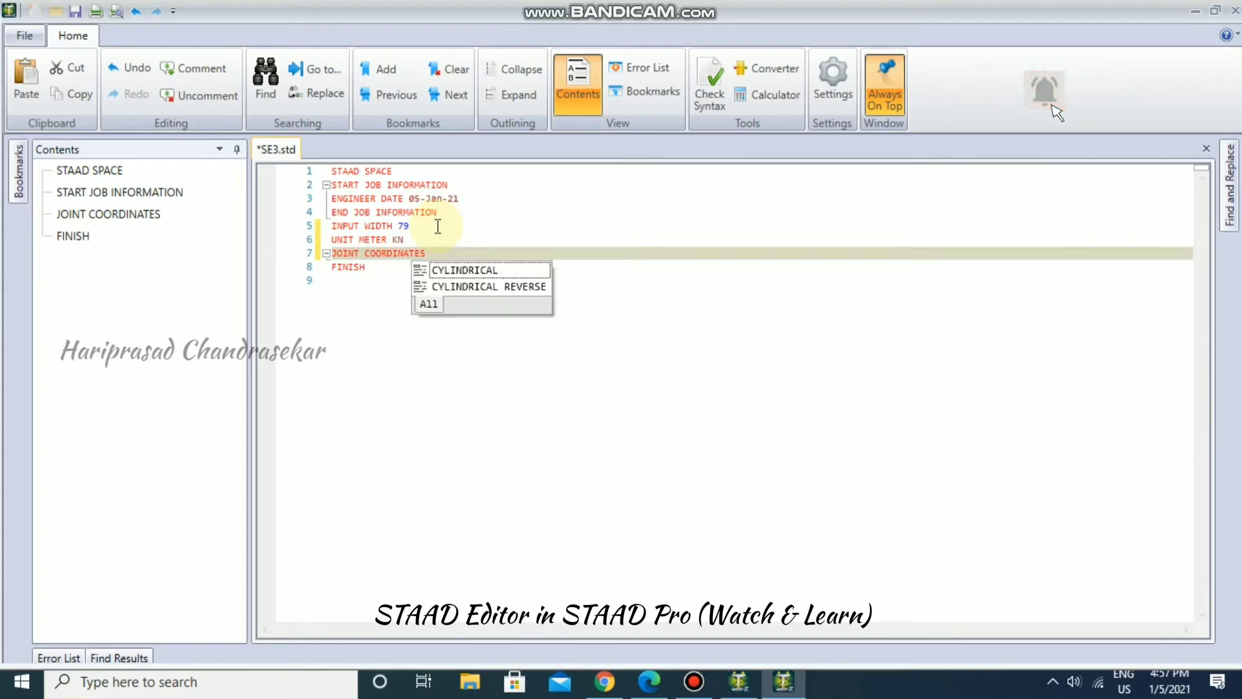
pyautogui.press('Return')
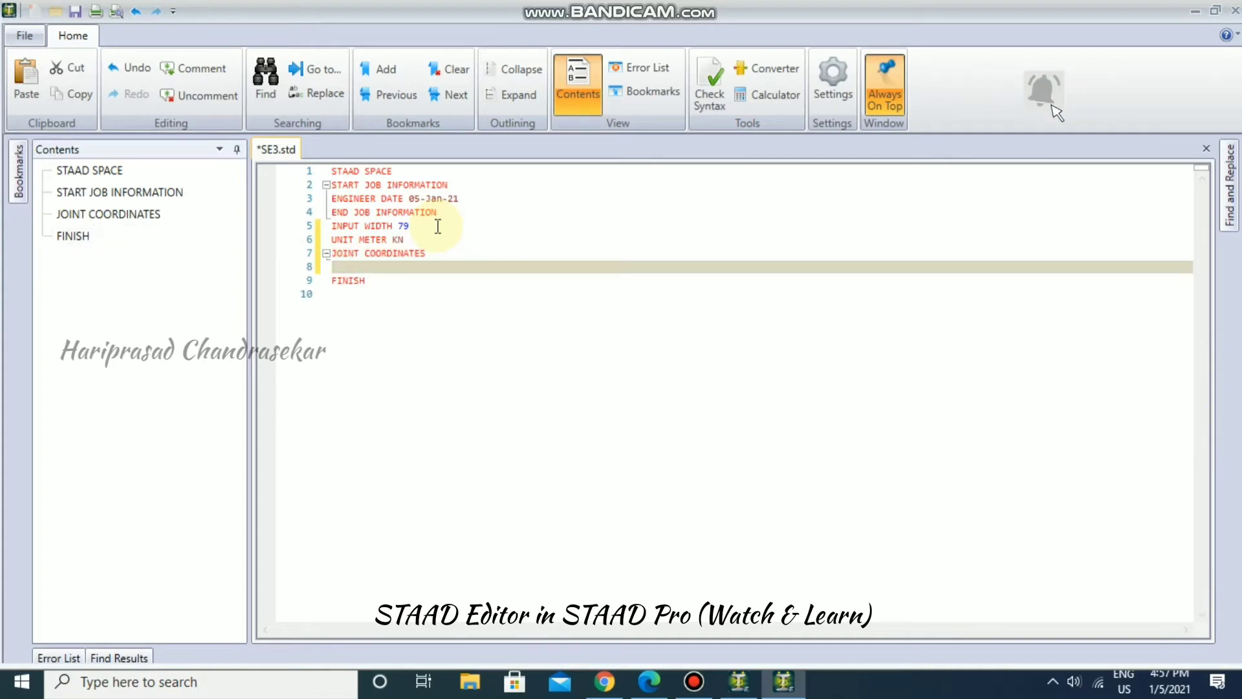
pyautogui.write('1')
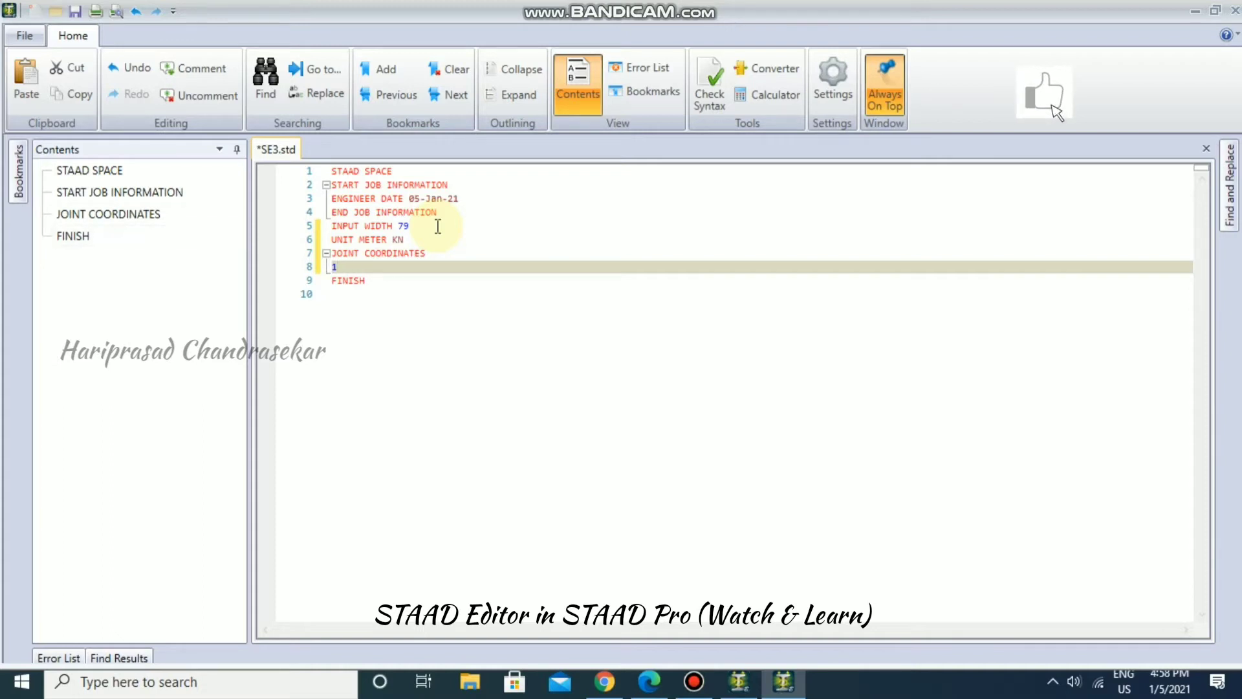
pyautogui.write(' 0 0 0')
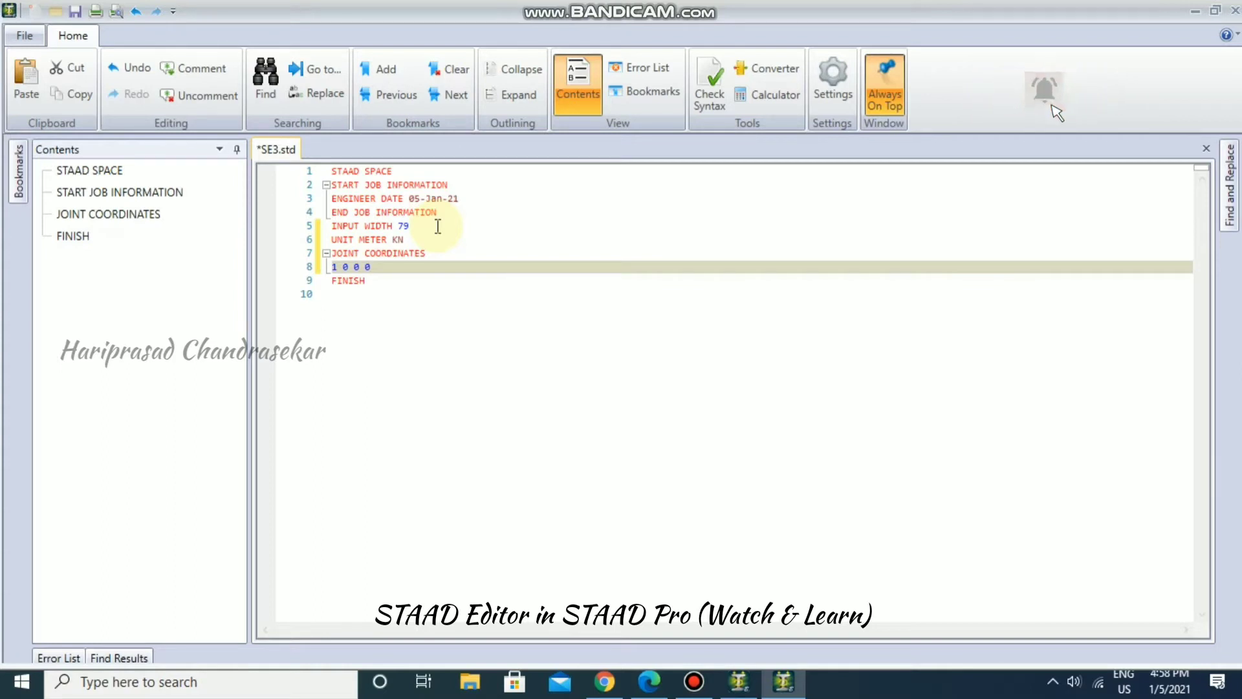
pyautogui.click(75, 11)
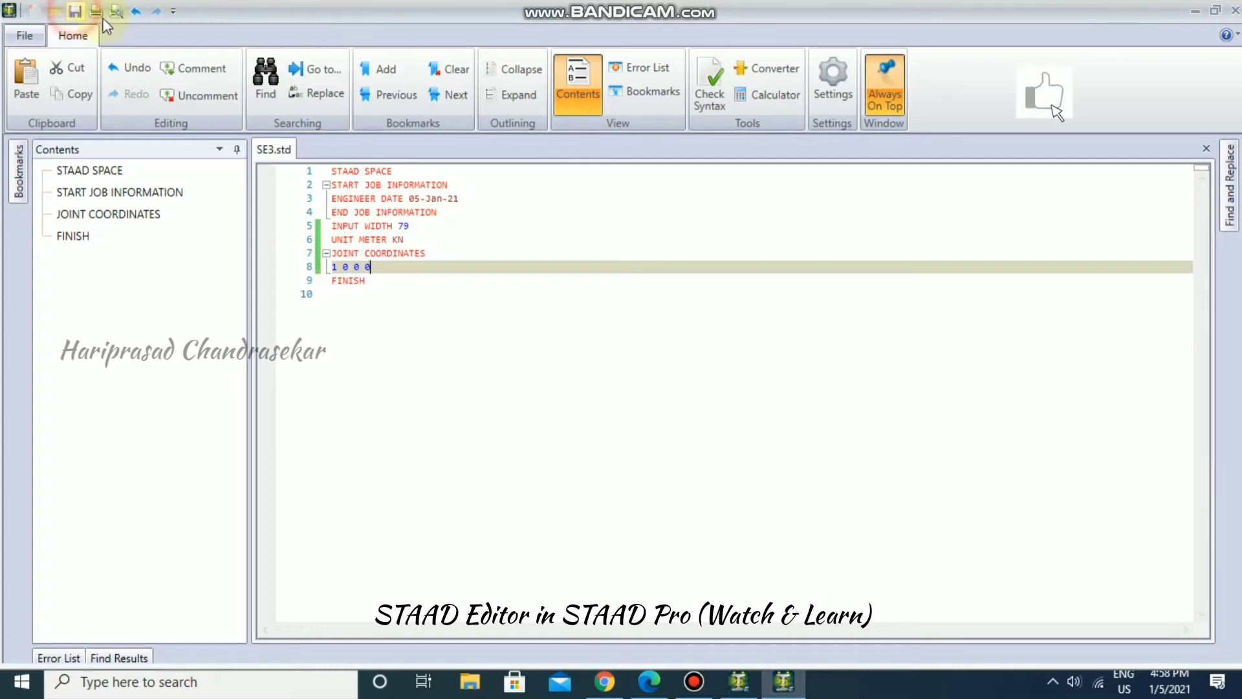
# - Close the STAAD Editor to show SE3's whole structure with joint 1
pyautogui.click(1235, 14)
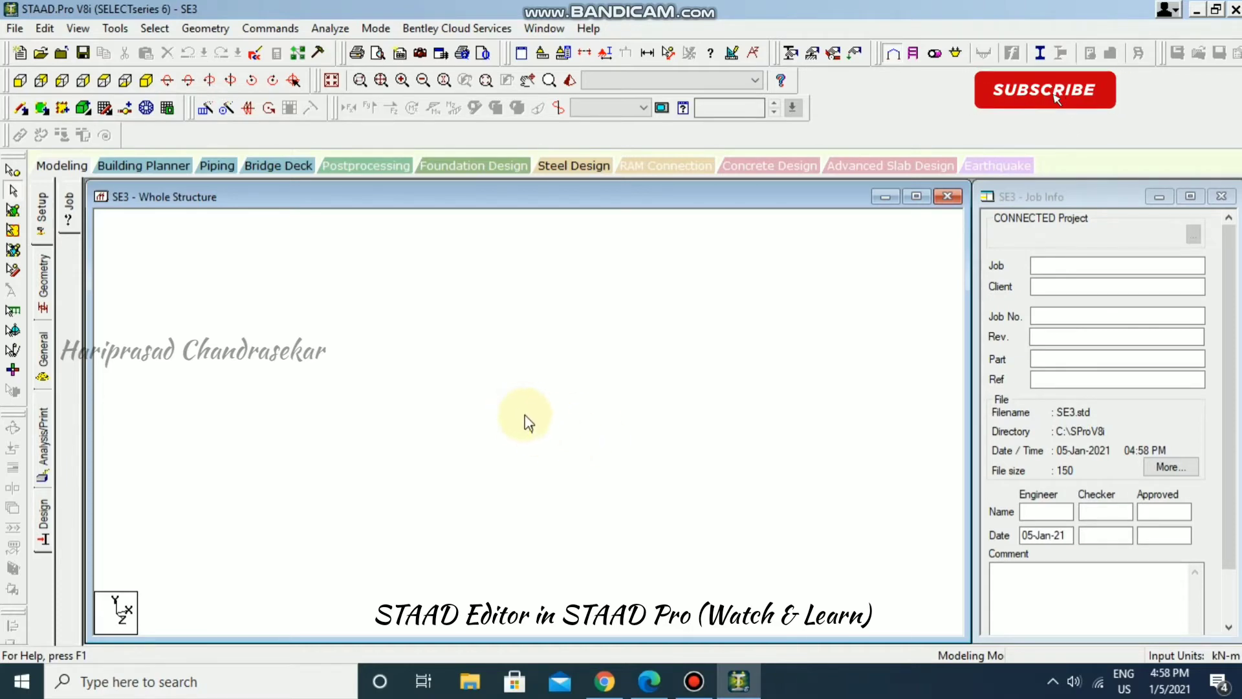
# - Reopen SE3.std and add a REPEAT 3 4 0 0 line after joint 1
pyautogui.click(255, 53)
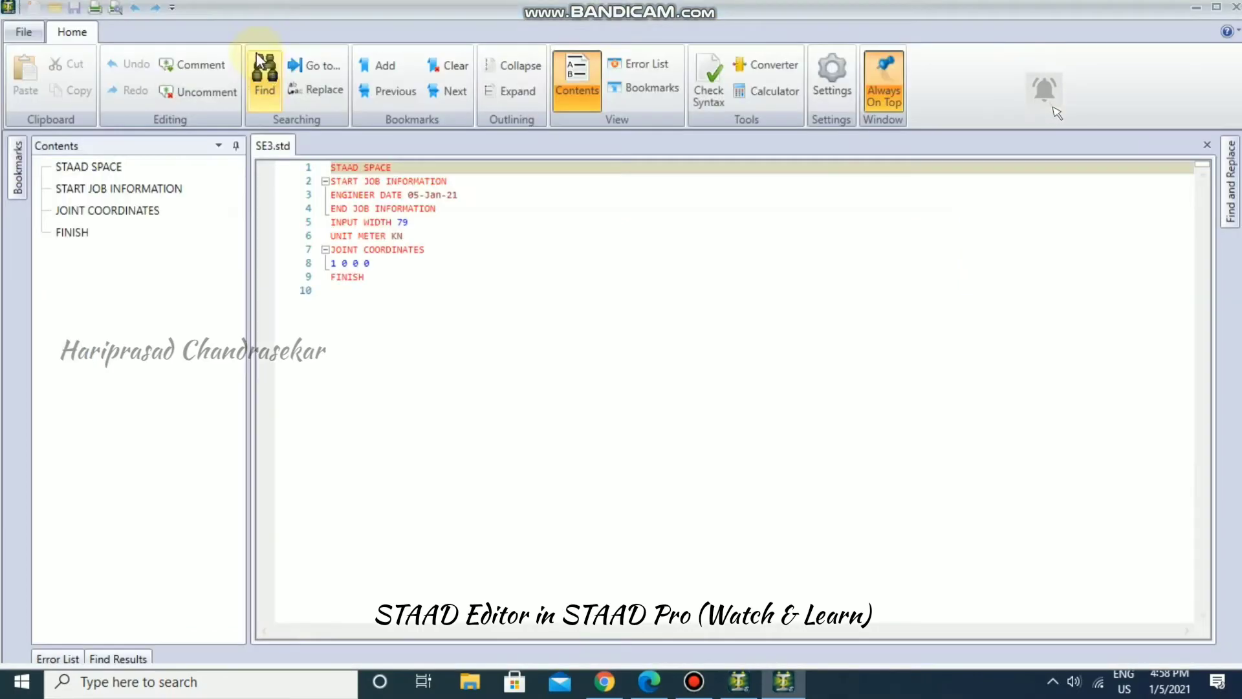
pyautogui.click(381, 263)
pyautogui.press('Return')
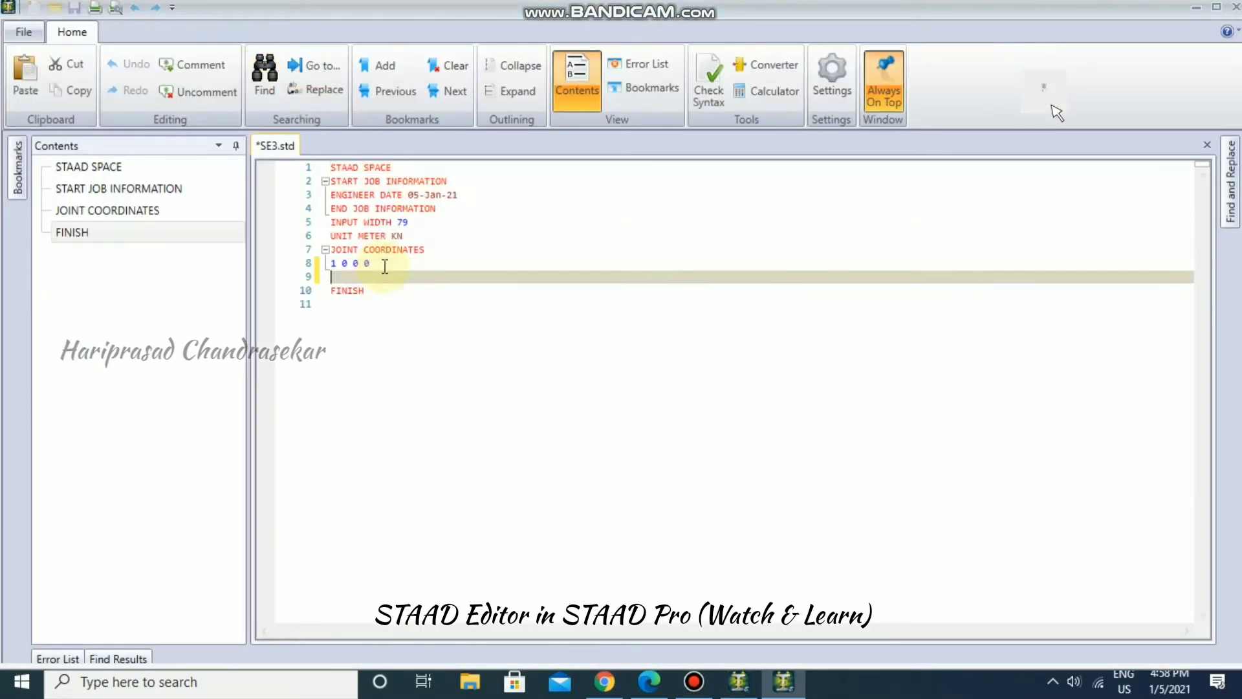
pyautogui.write('REPEAT')
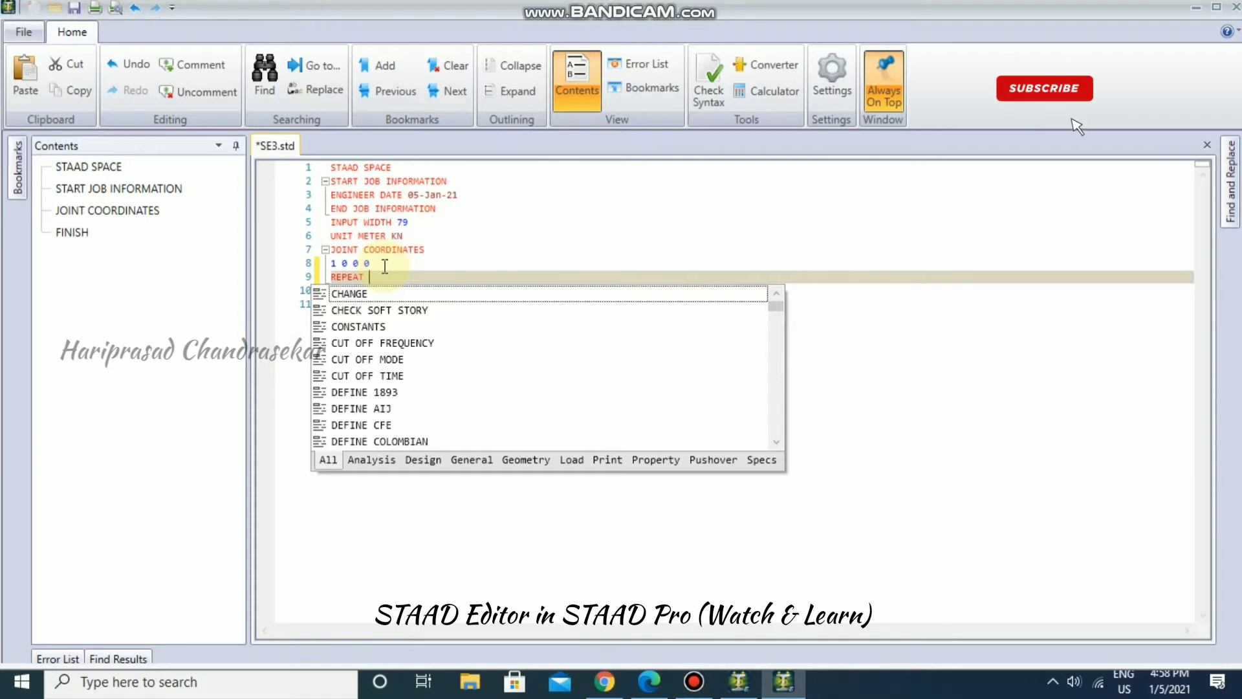
pyautogui.write(' 3')
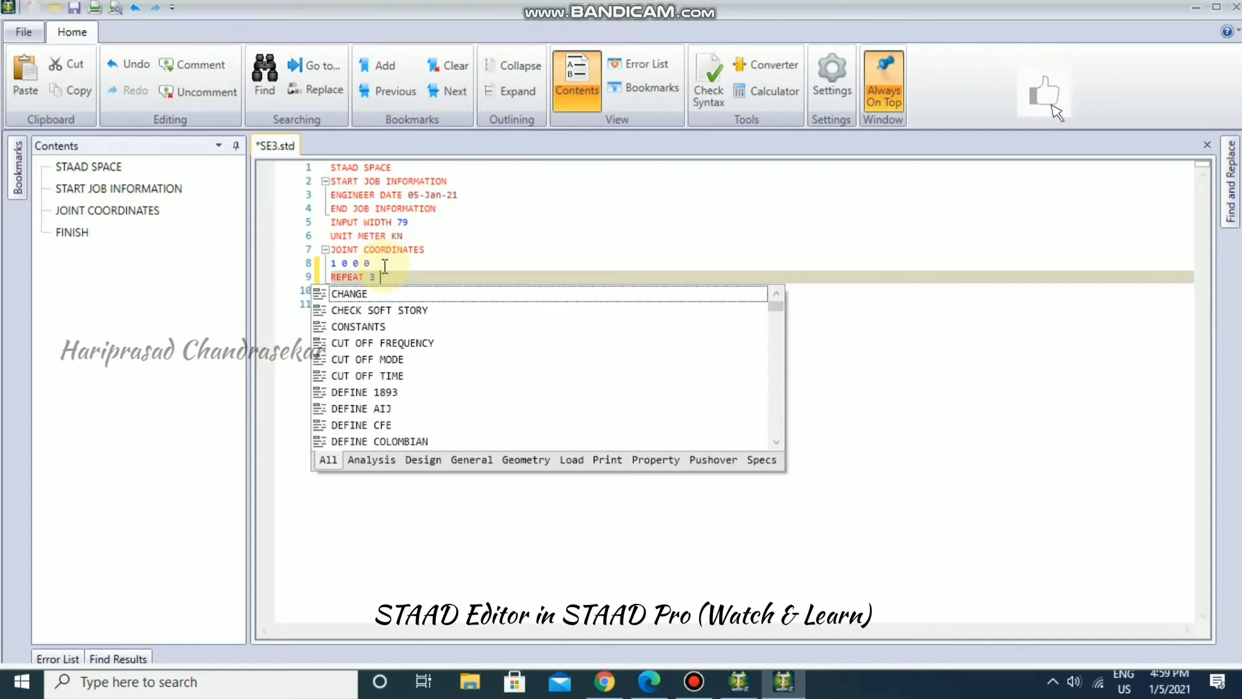
pyautogui.write('4 0 0')
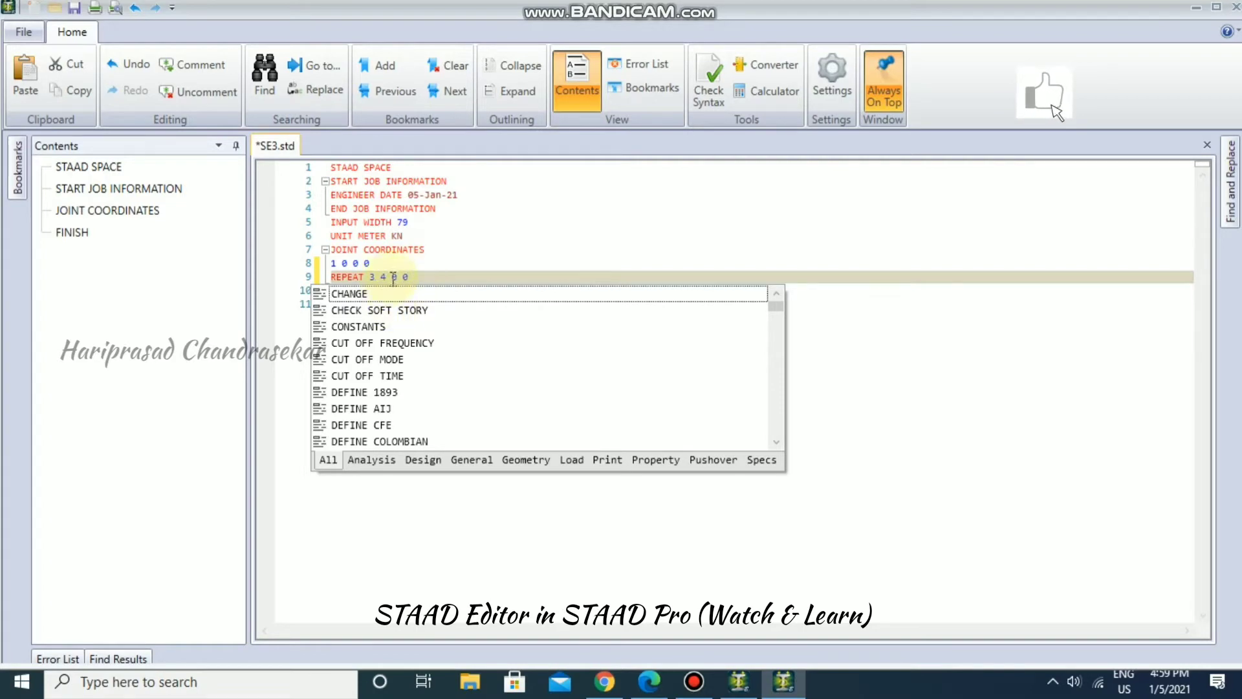
# - Save SE3.std, view joints 1–4 face-on in a row, and reopen the command file
pyautogui.click(355, 332)
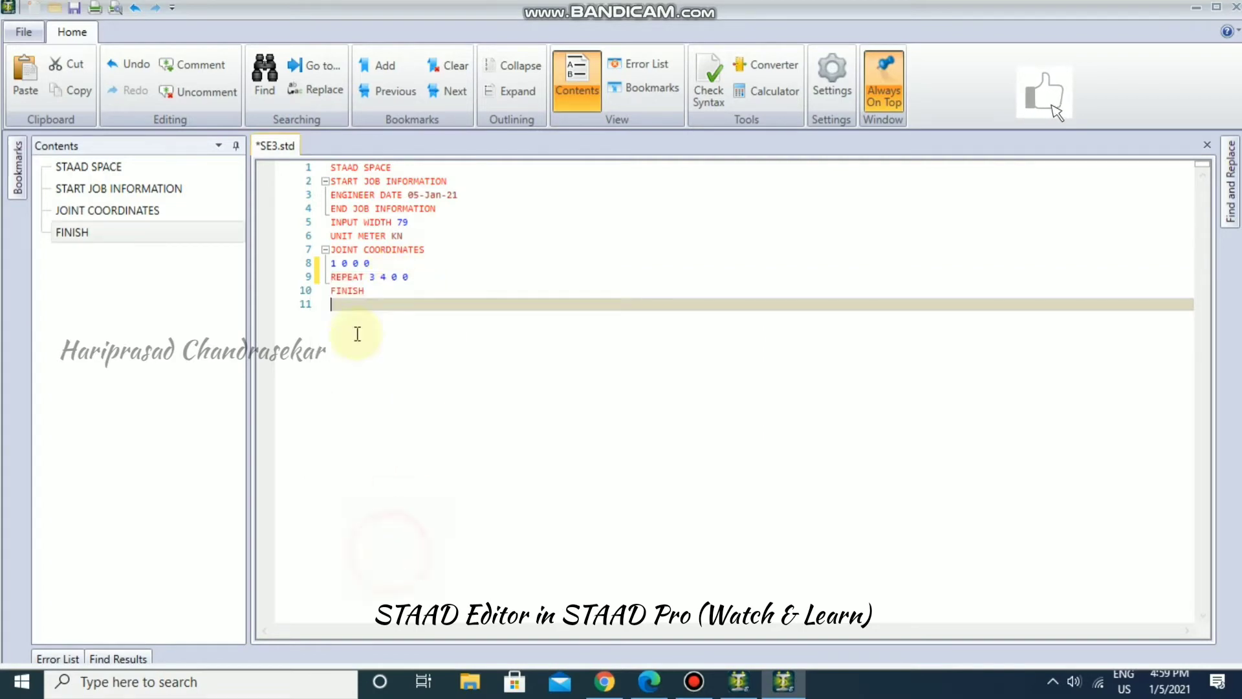
pyautogui.click(75, 7)
pyautogui.click(1235, 6)
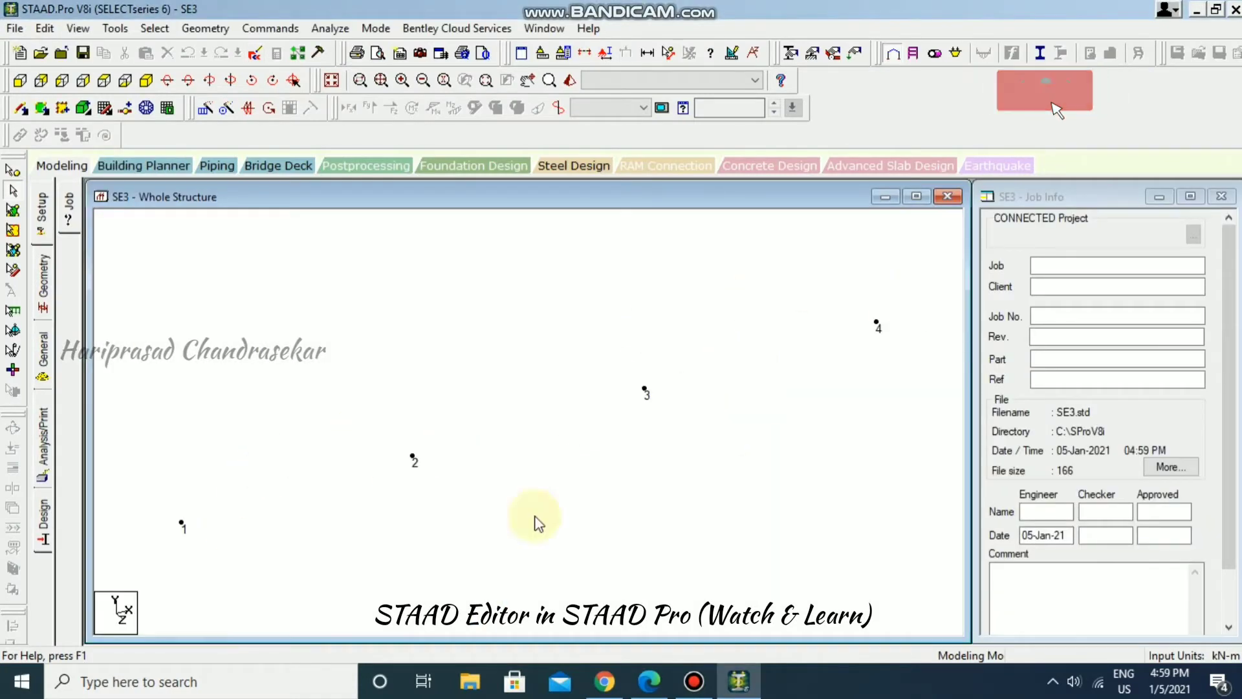
pyautogui.click(124, 82)
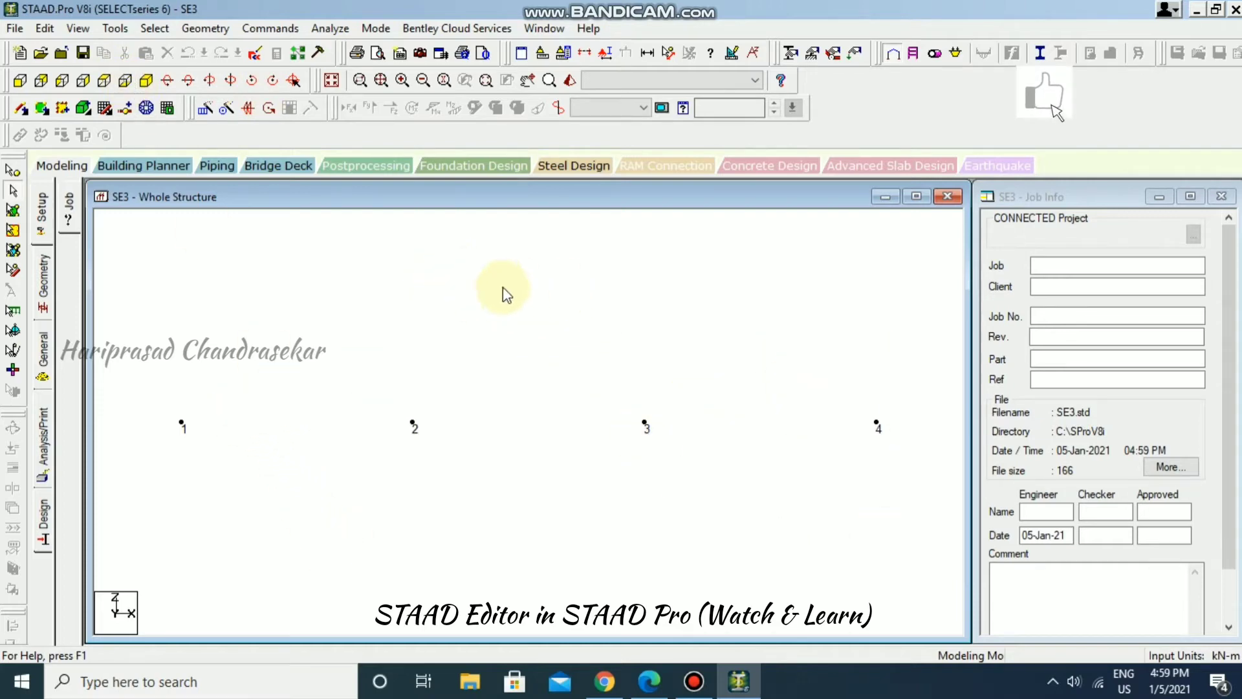
pyautogui.click(255, 56)
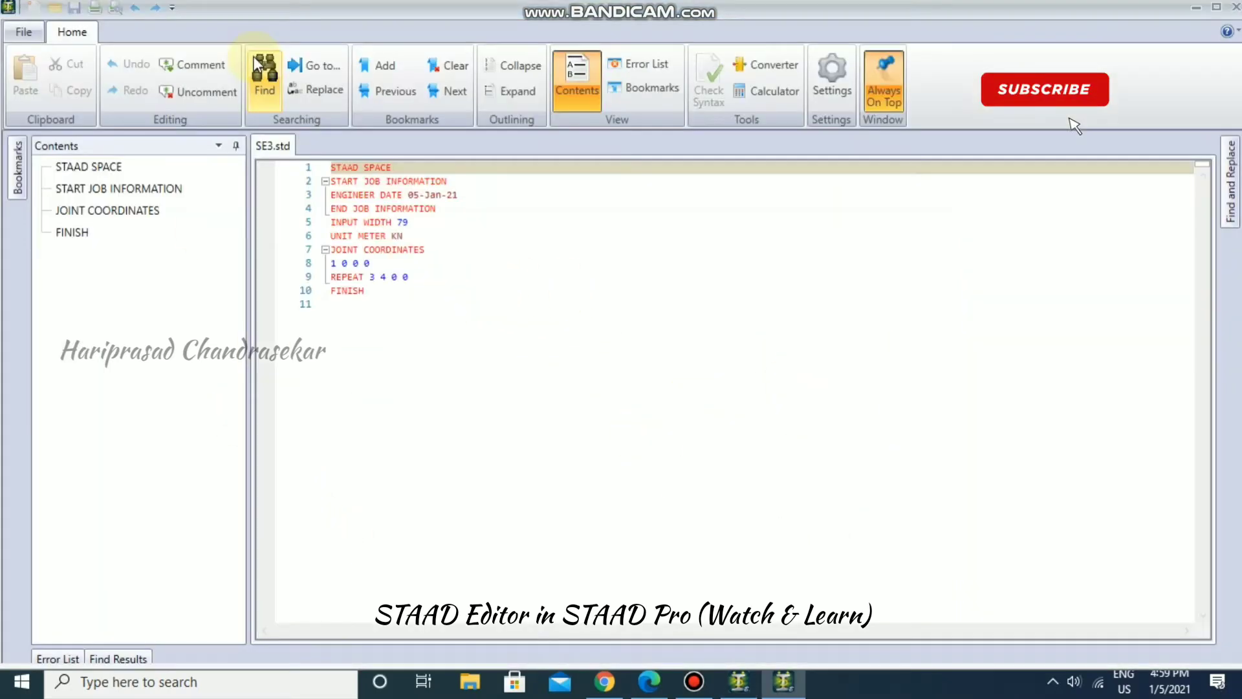
# - Add a REPEAT ALL 2 0 0 8 line after REPEAT 3 4 0 0 and save
pyautogui.click(456, 275)
pyautogui.press('Return')
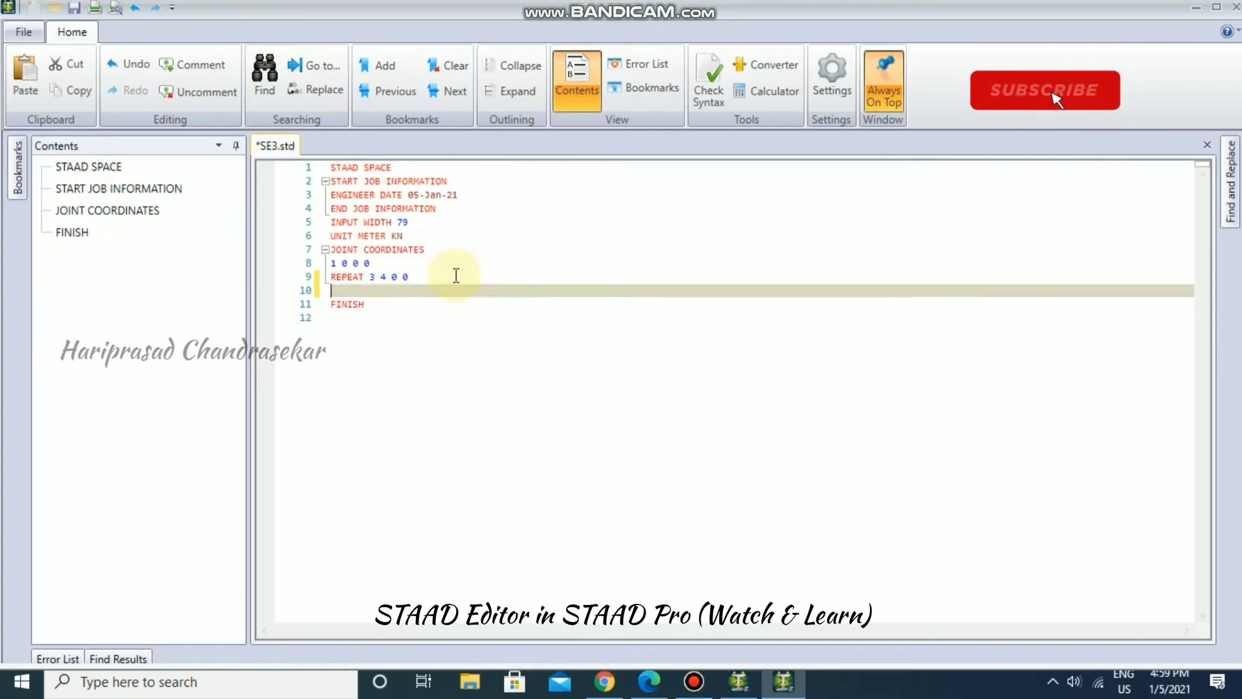
pyautogui.write('REPEA')
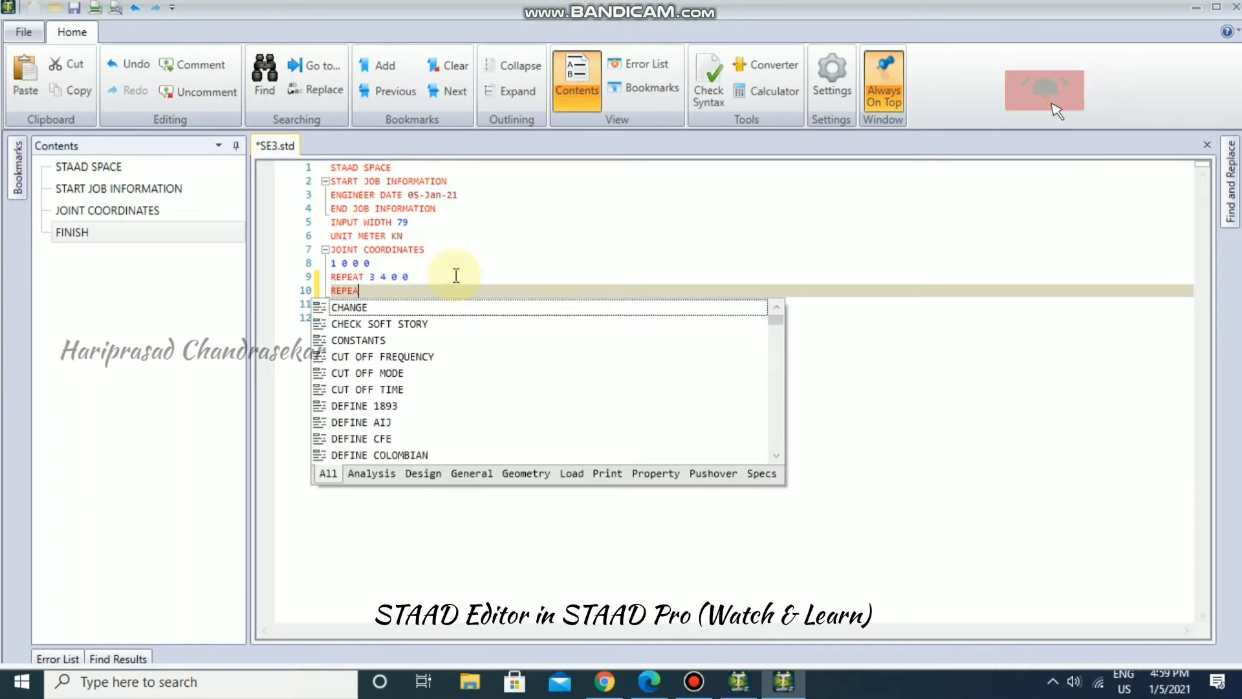
pyautogui.write('T ALL')
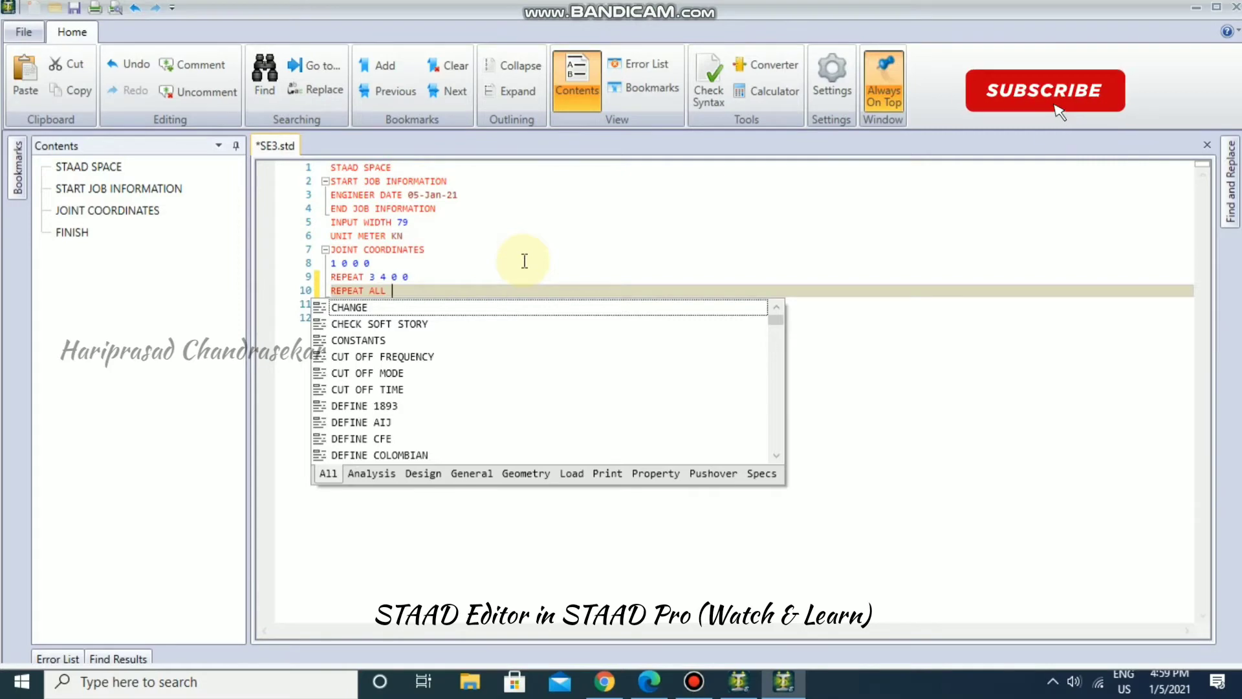
pyautogui.write(' 2 ')
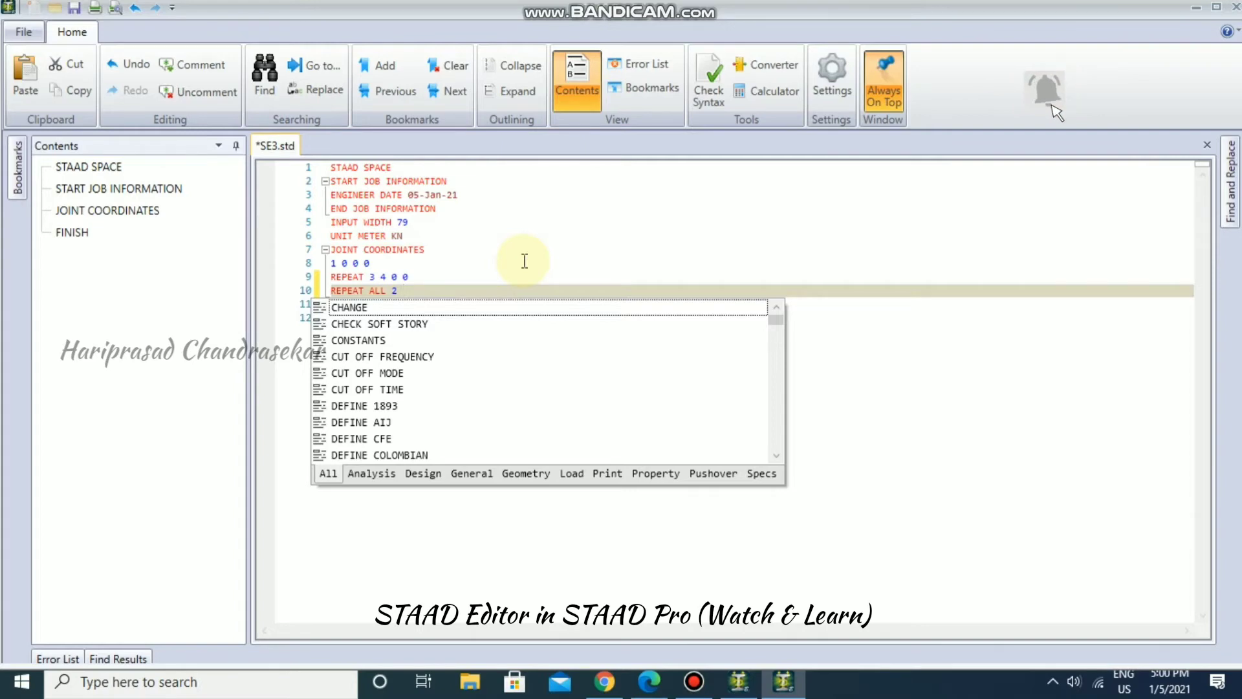
pyautogui.write('0 0 8')
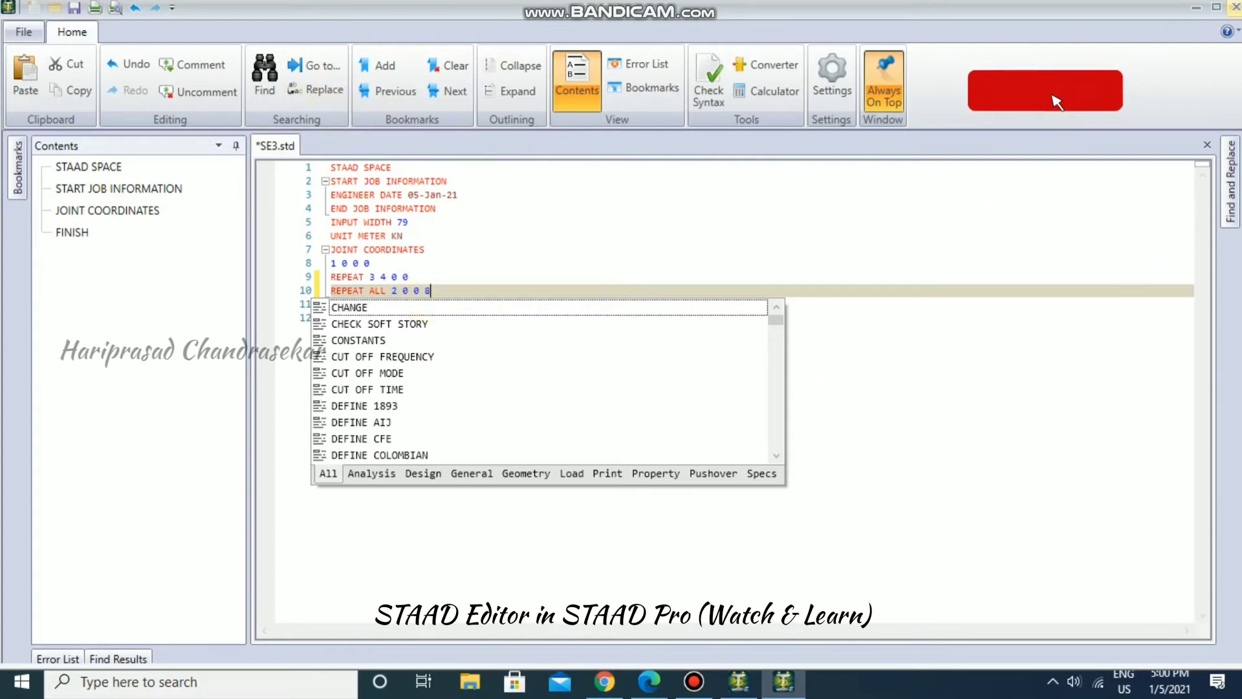
pyautogui.click(74, 8)
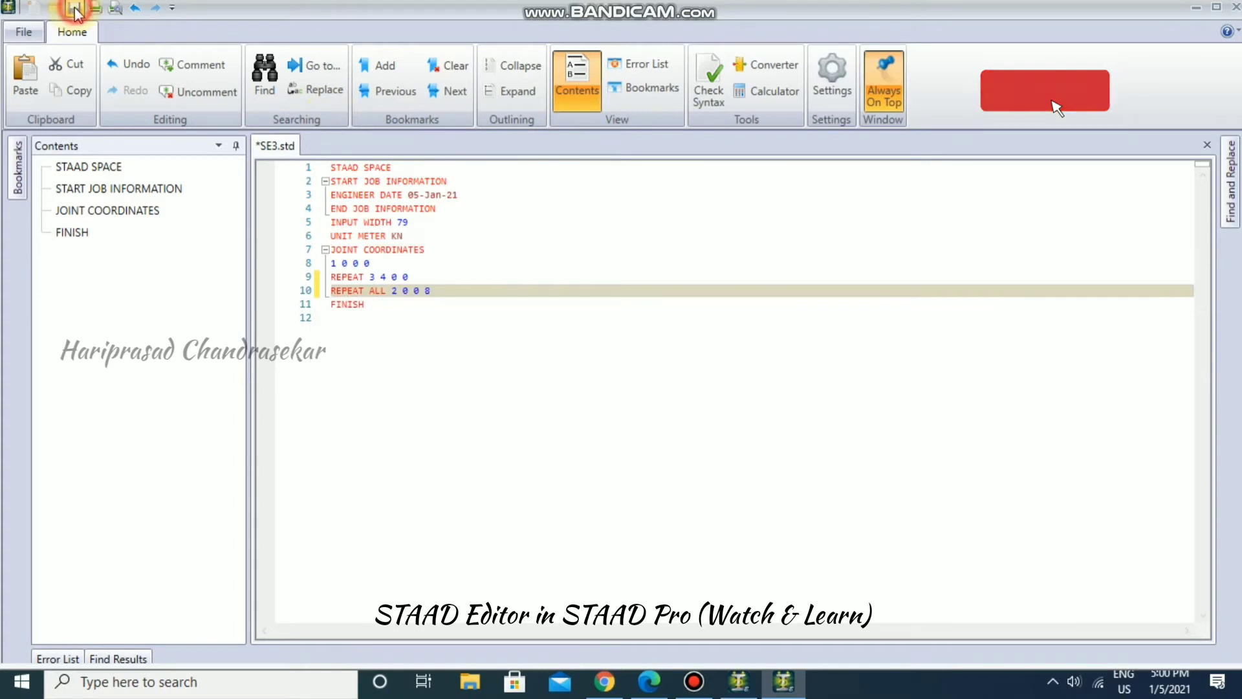
# - Reload the model, measure 8.000 m between joints 1 and 5, then reopen SE3.std
pyautogui.click(1236, 9)
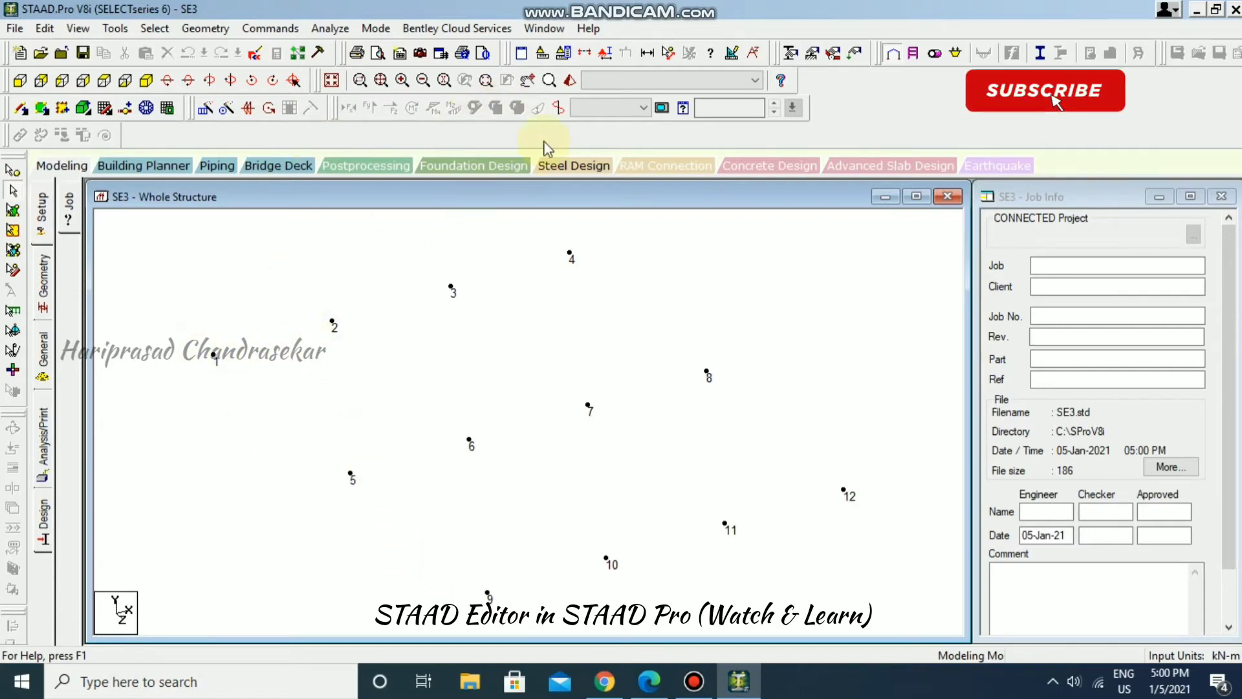
pyautogui.click(668, 53)
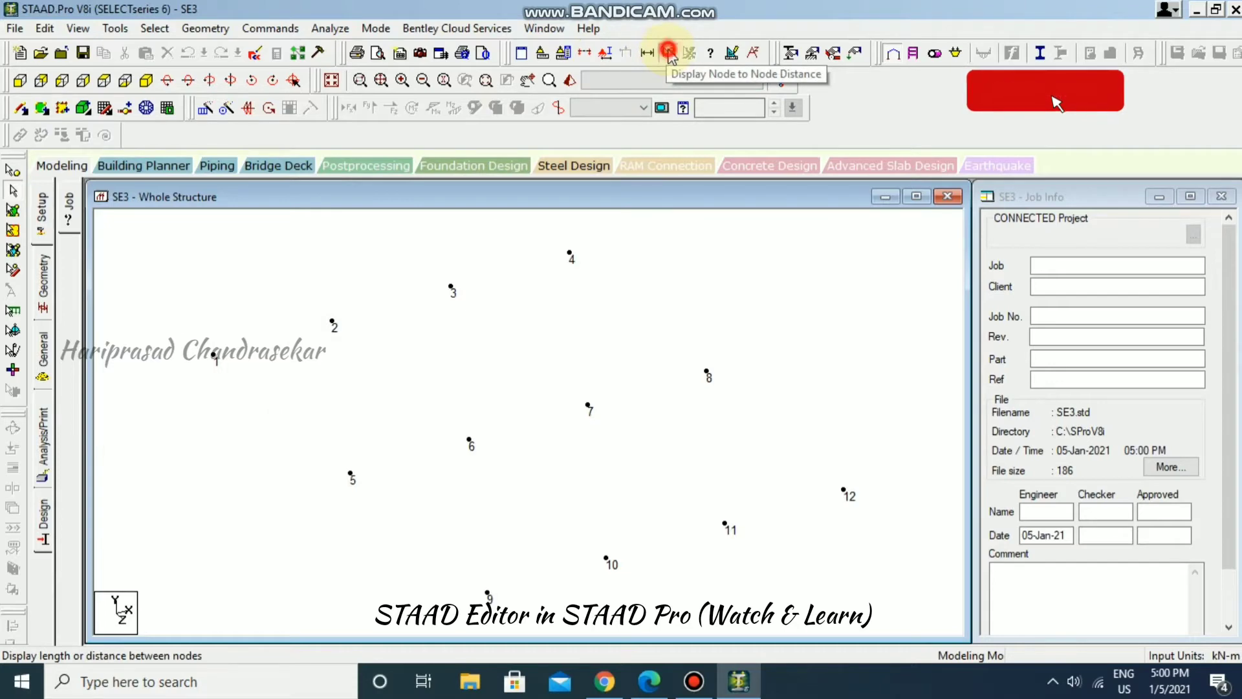
pyautogui.click(215, 357)
pyautogui.click(351, 476)
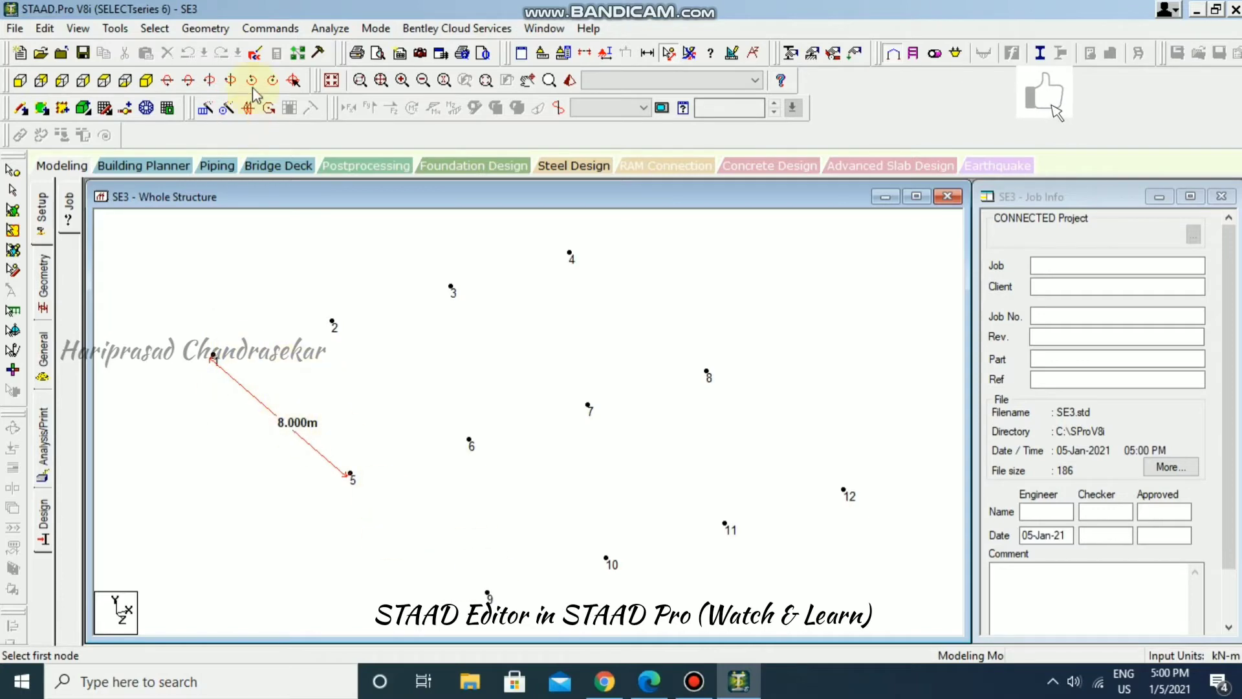
pyautogui.click(255, 53)
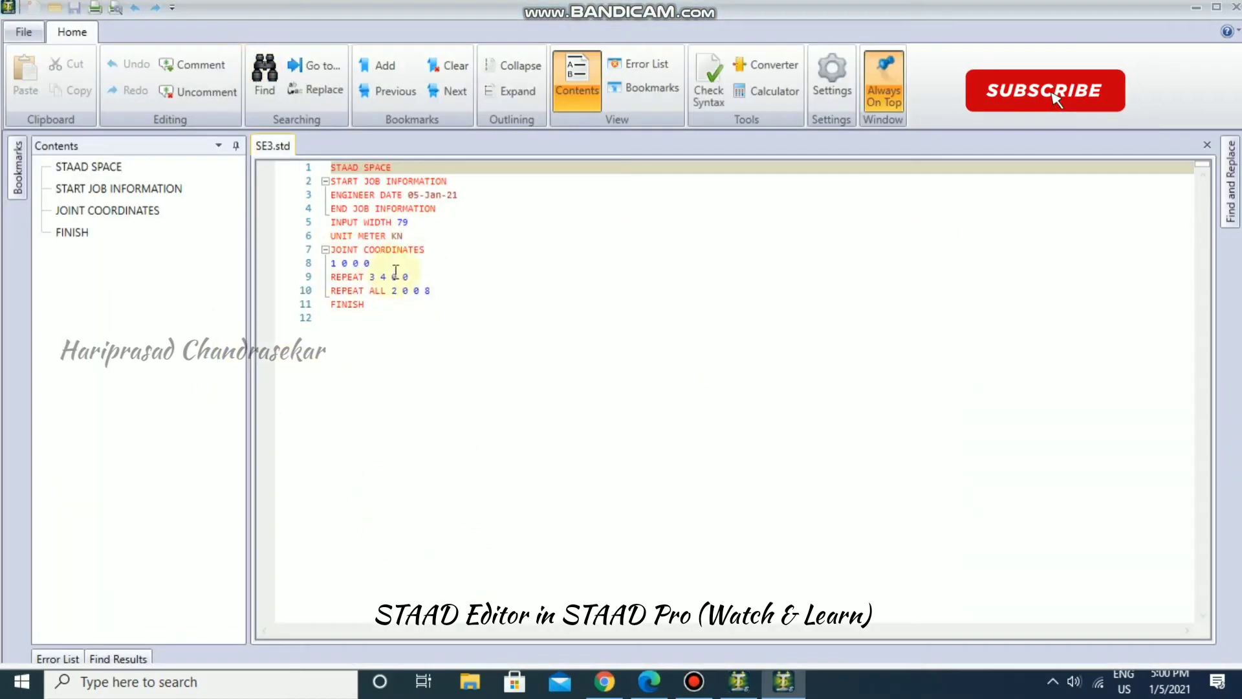
# - Add REPEAT ALL 4 0 3.5 0 before FINISH, save, and reload the 60-joint model
pyautogui.click(447, 291)
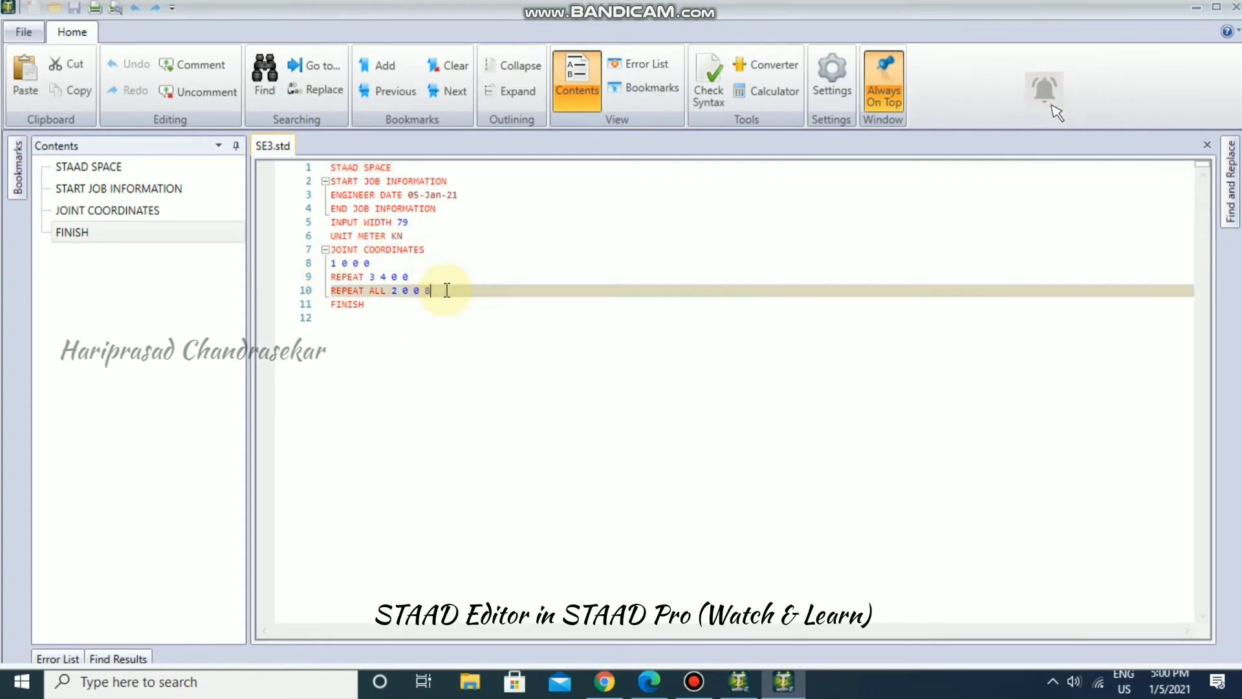
pyautogui.press('Return')
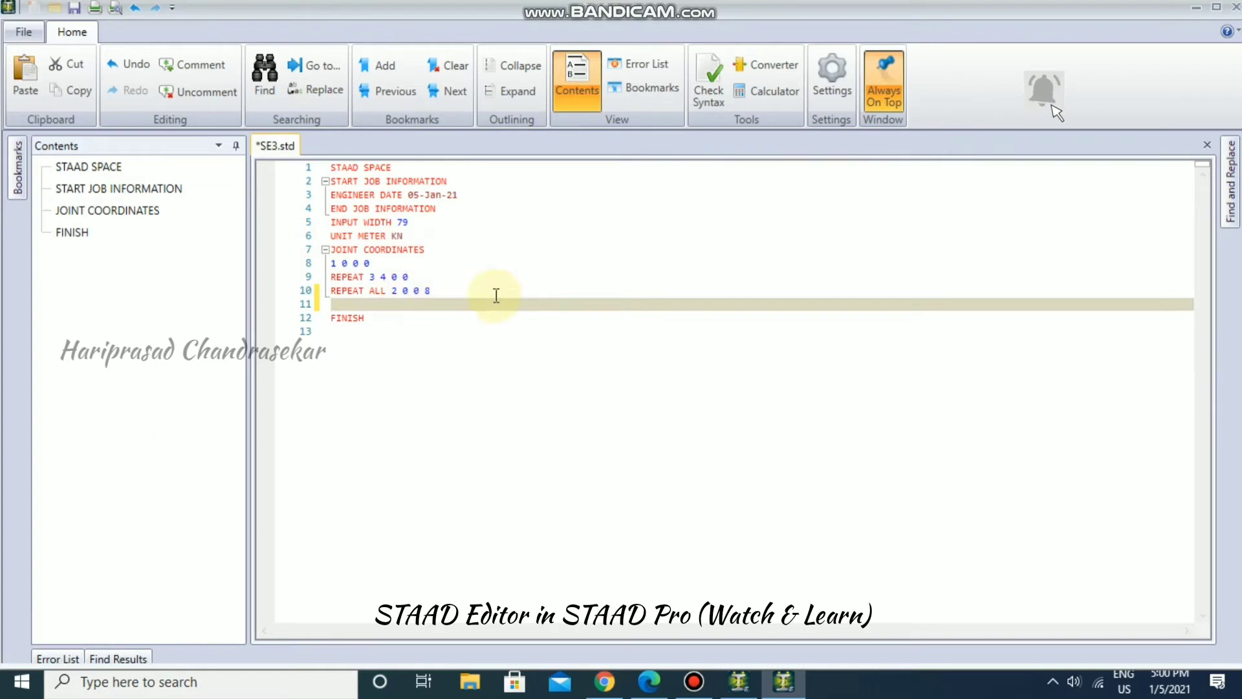
pyautogui.write('REPEA')
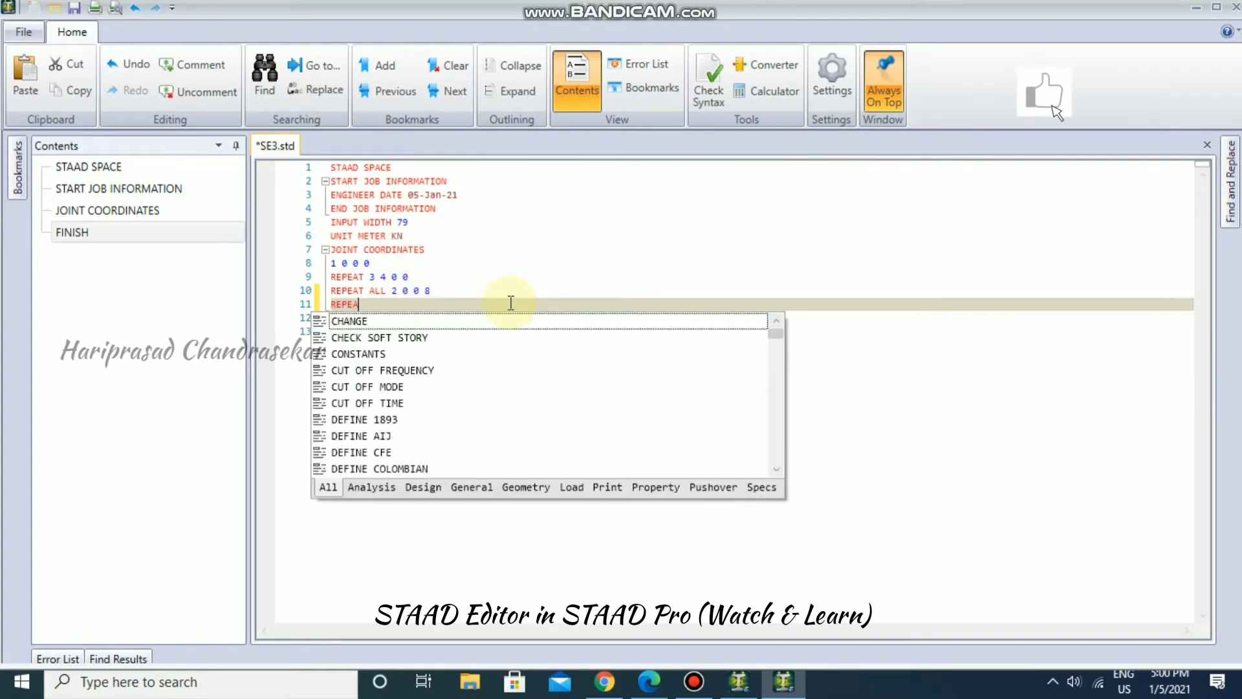
pyautogui.write('T ALL')
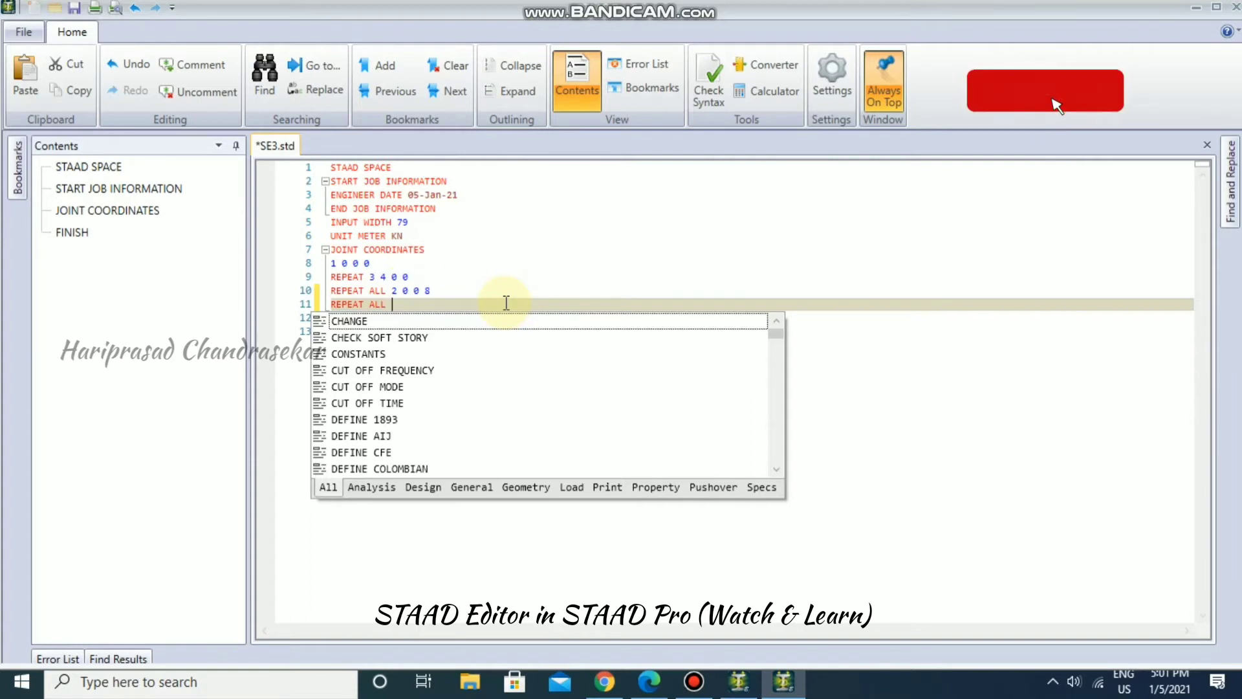
pyautogui.write(' 4 0')
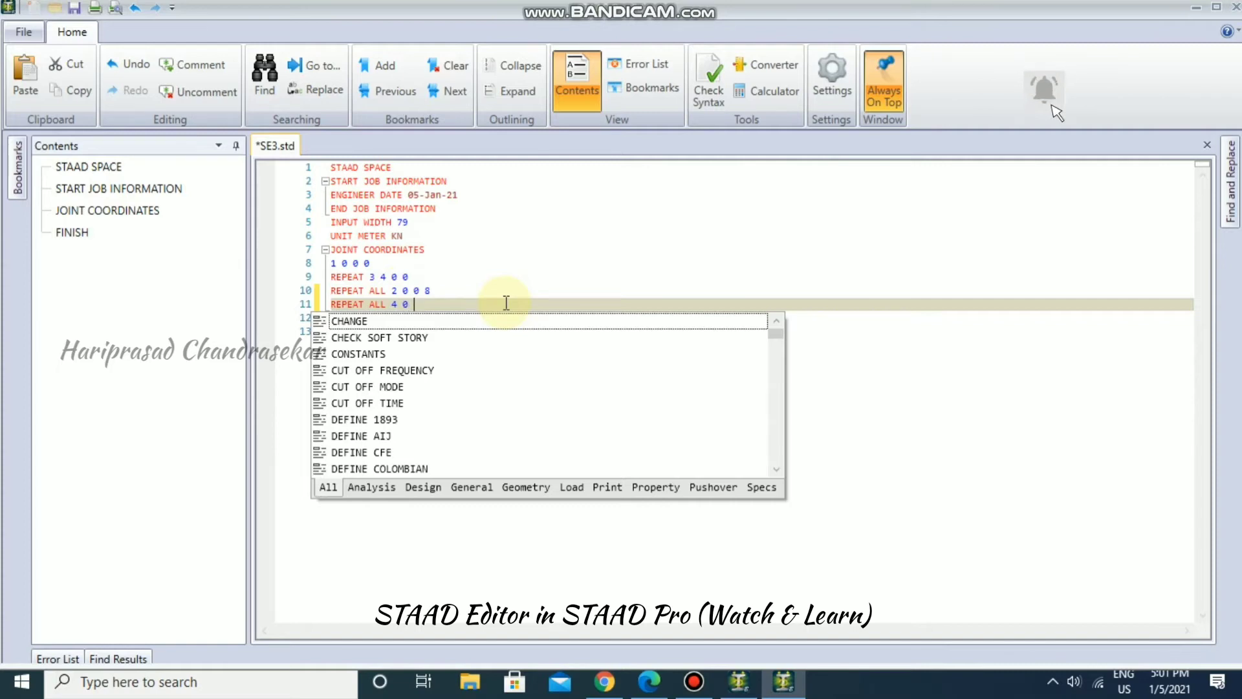
pyautogui.write(' 3.5 0')
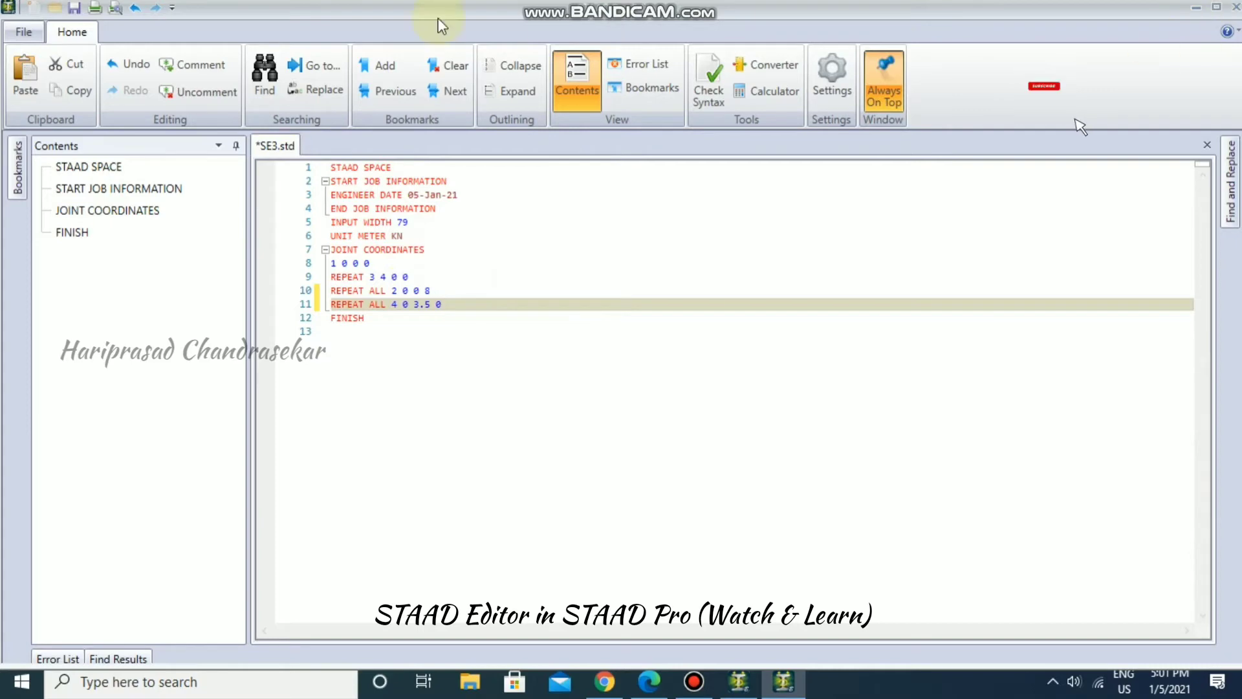
pyautogui.click(76, 9)
pyautogui.click(1221, 7)
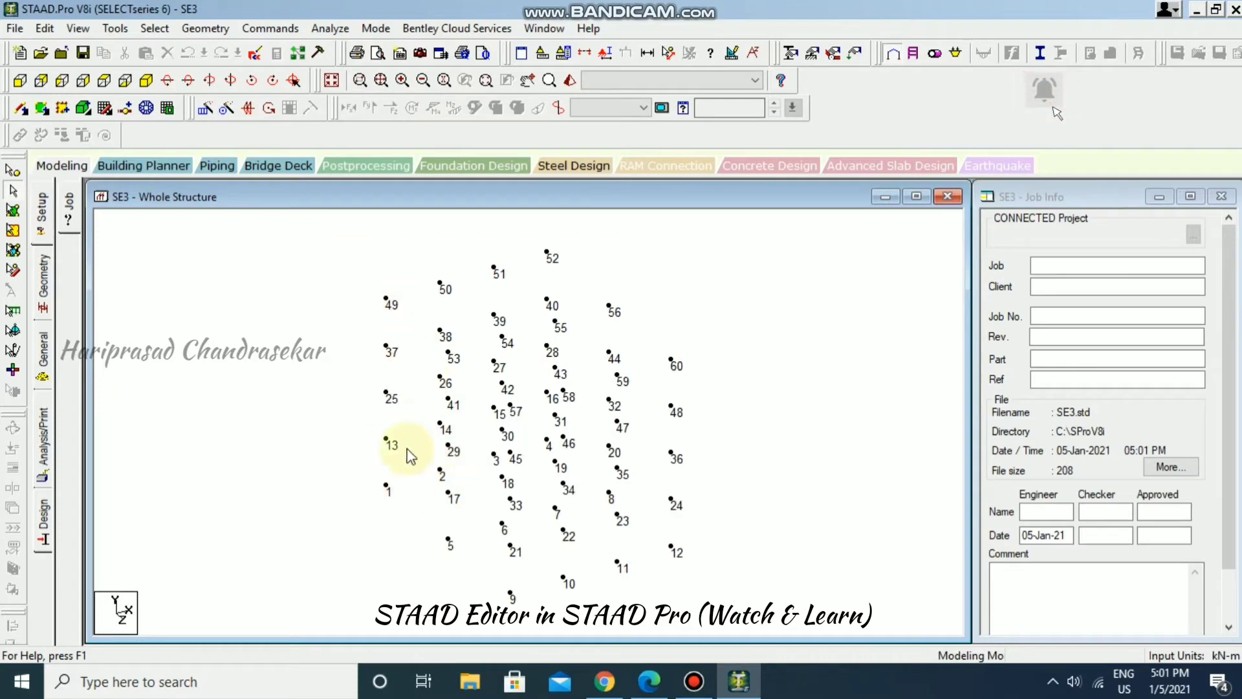
# - Measure the 3.500 m vertical distance between joints 1 and 13, then briefly view the input file
pyautogui.click(668, 57)
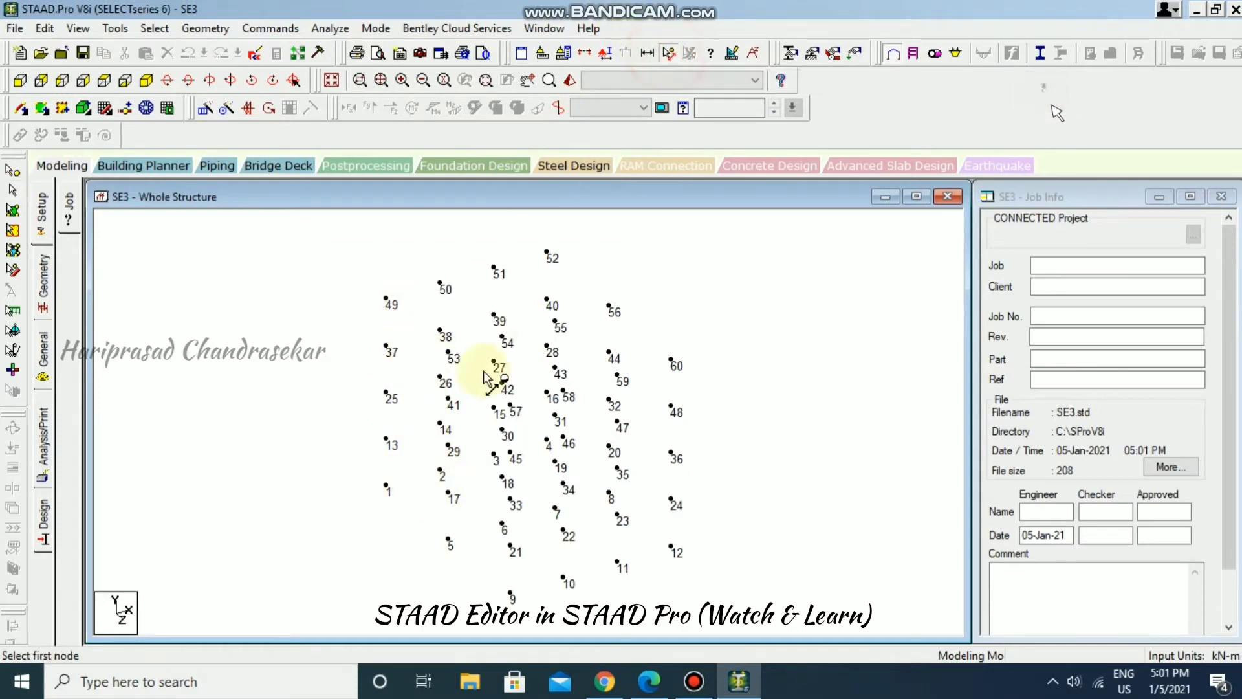
pyautogui.click(387, 484)
pyautogui.click(391, 441)
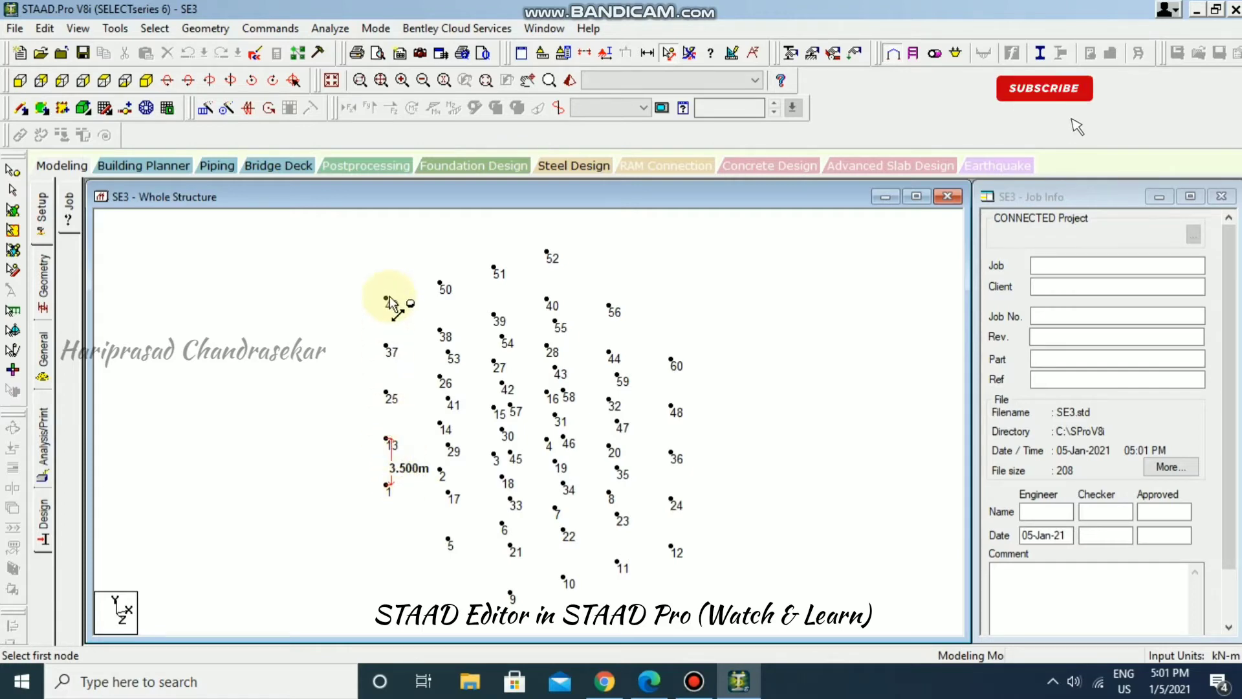
pyautogui.click(261, 57)
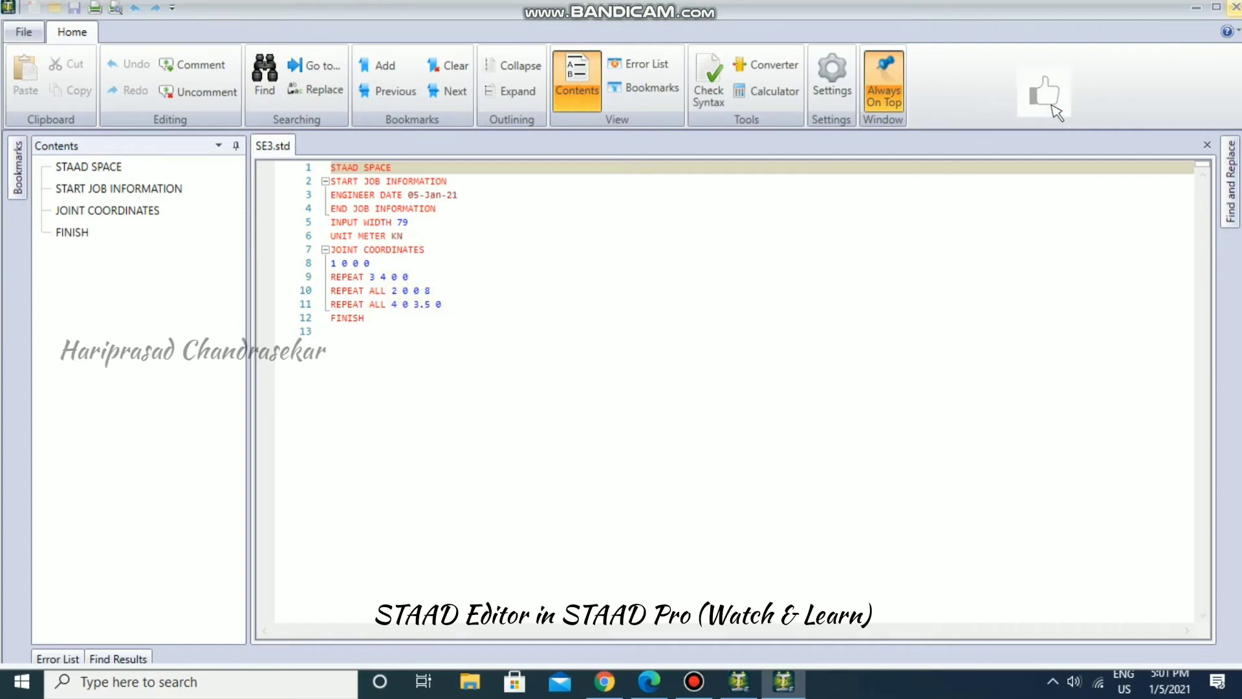
pyautogui.click(1236, 6)
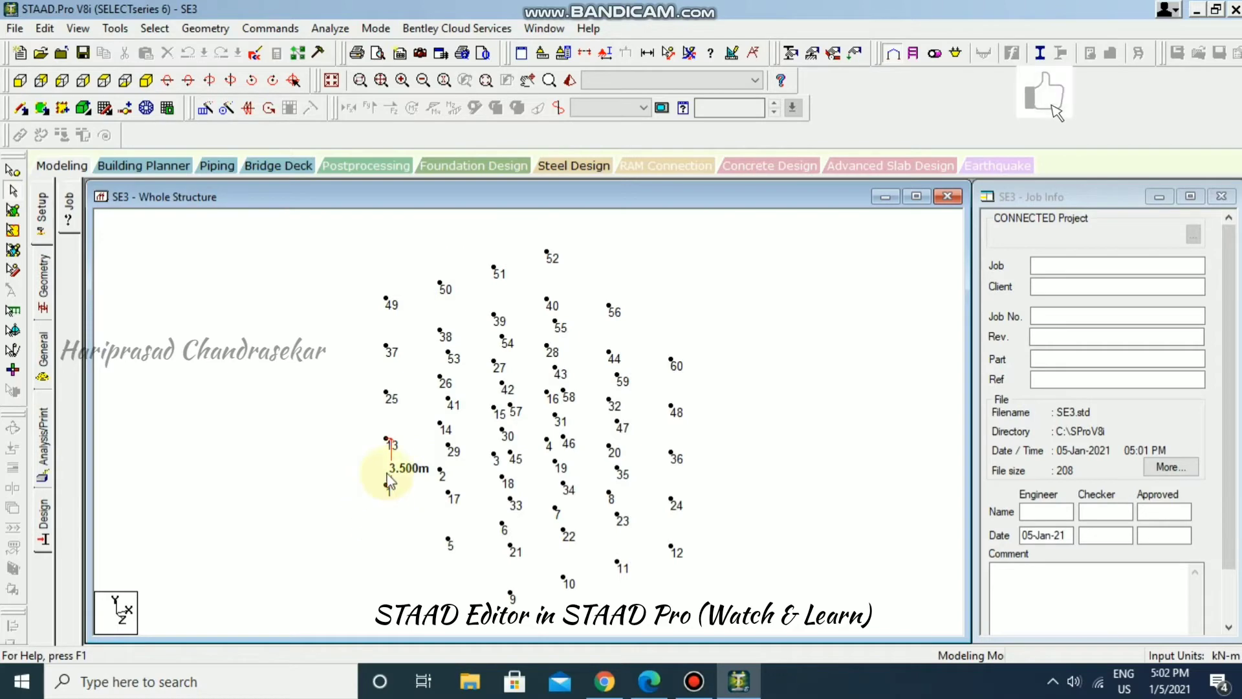
# - Add a MEMBER INCIDENCES keyword line before FINISH in SE3.std
pyautogui.click(254, 54)
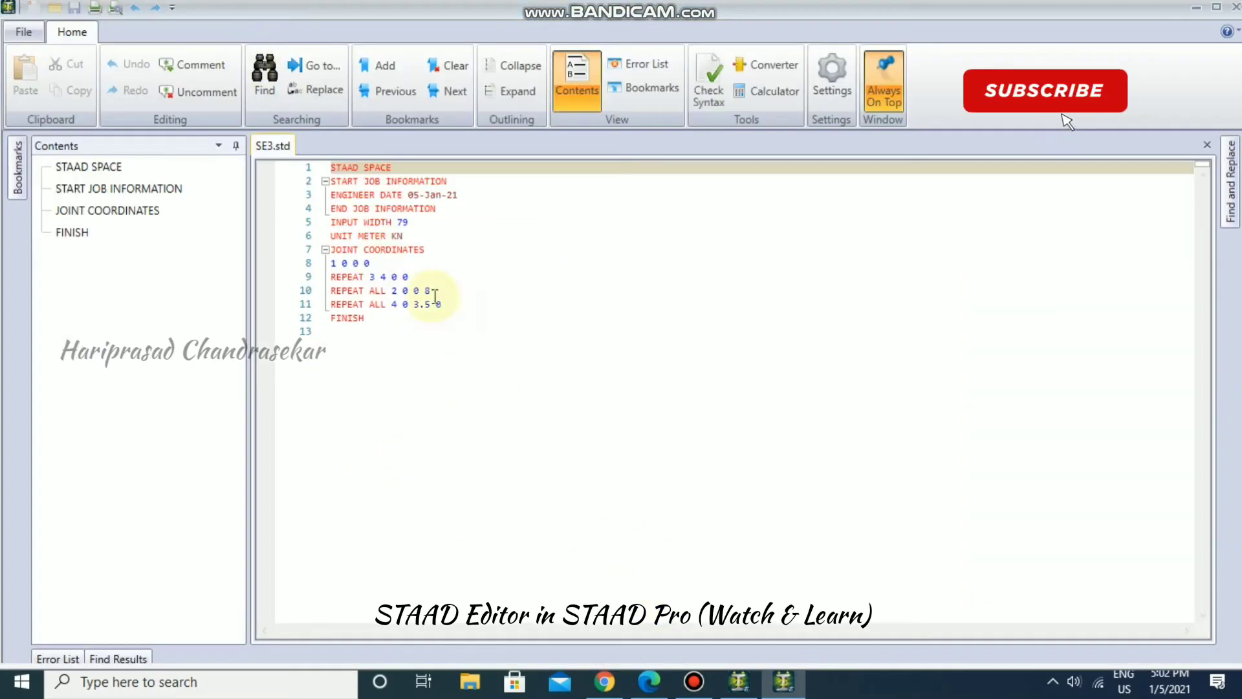
pyautogui.click(472, 303)
pyautogui.press('Return')
pyautogui.write('MEBER')
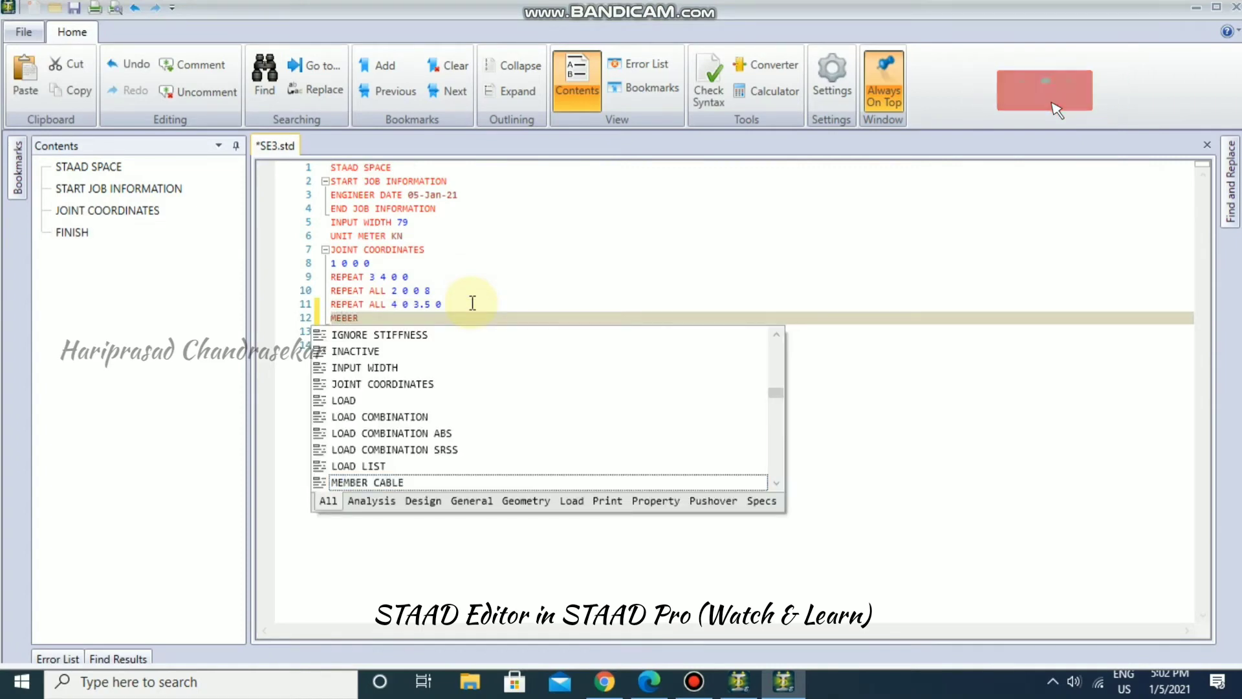
pyautogui.press('BackSpace')
pyautogui.press('BackSpace')
pyautogui.write('MBER IN')
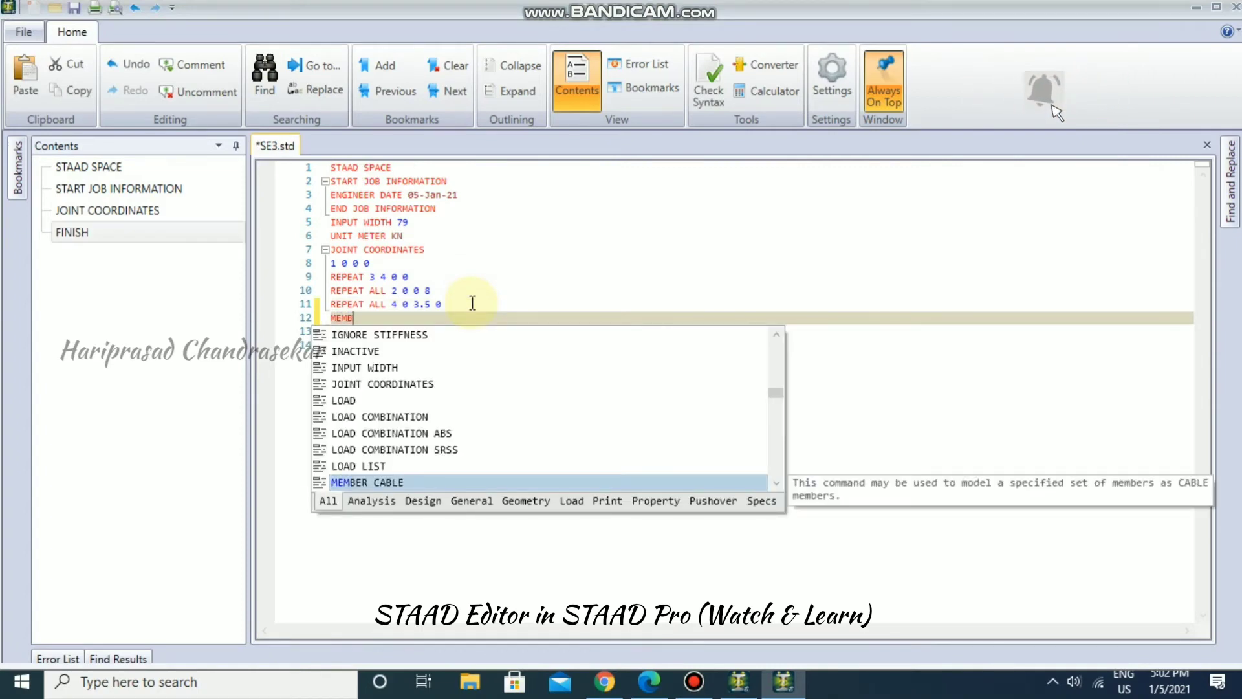
pyautogui.write('C')
pyautogui.press('Escape')
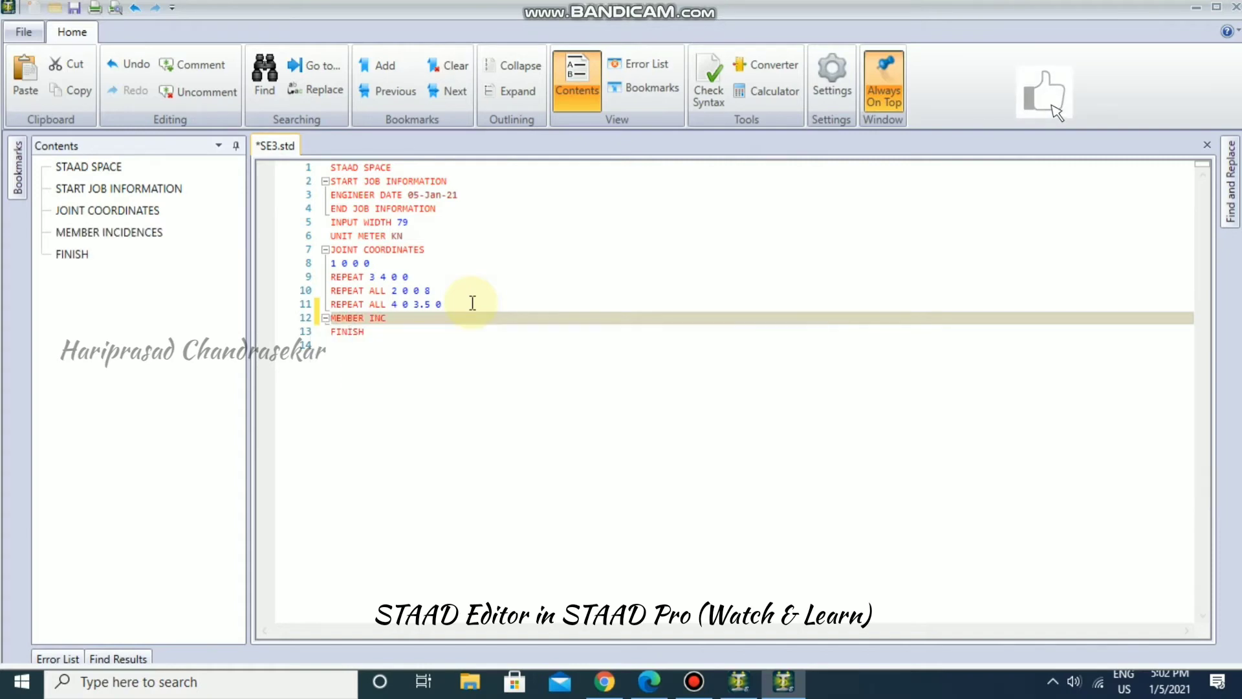
pyautogui.press('Return')
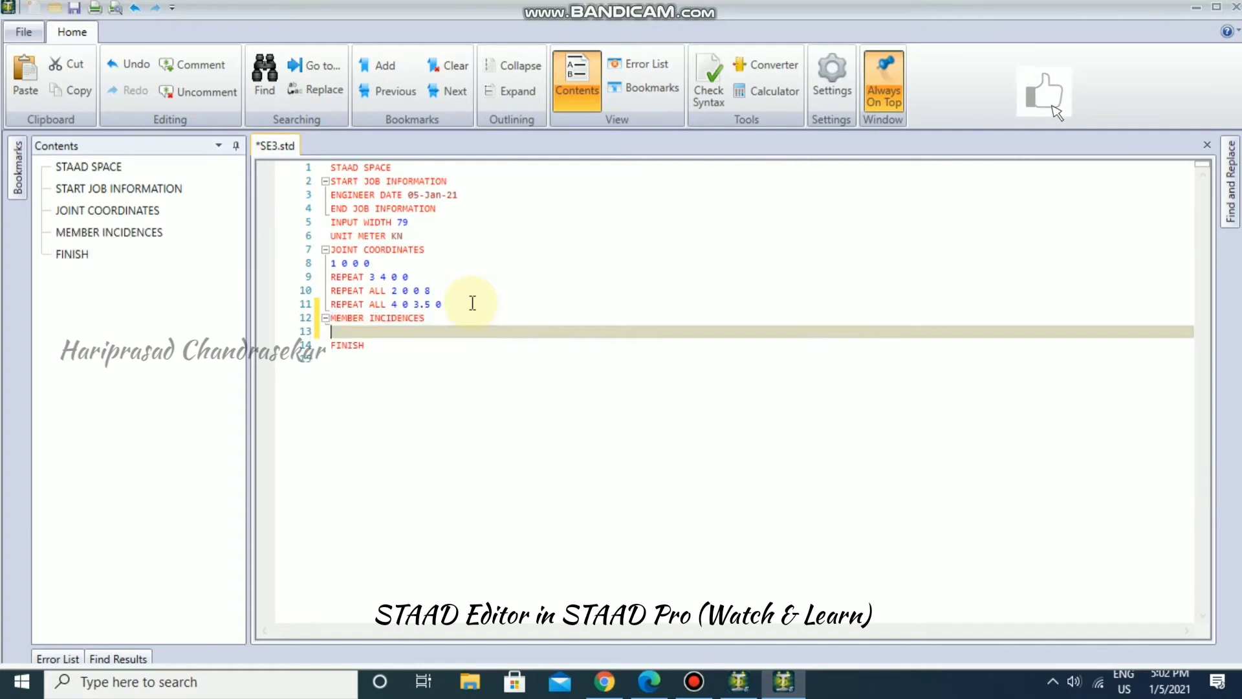
# - Enter the member line 1 1 2 3 on line 13, save the file and reload the model
pyautogui.click(1217, 9)
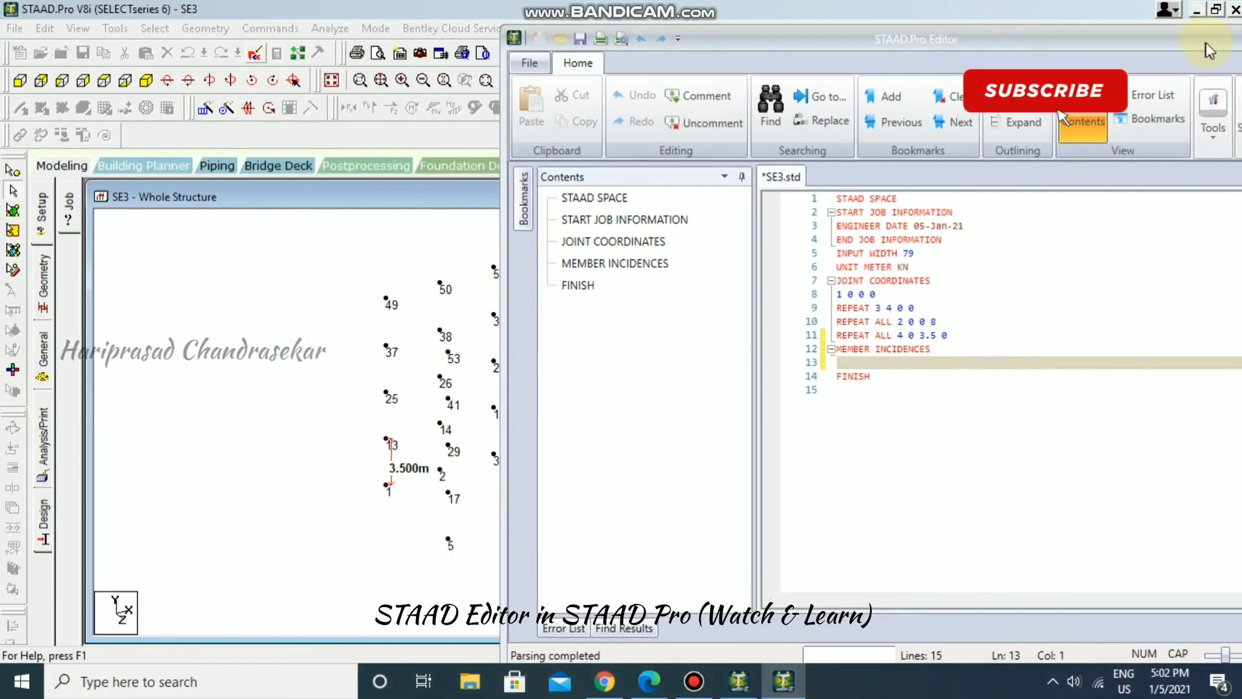
pyautogui.click(410, 327)
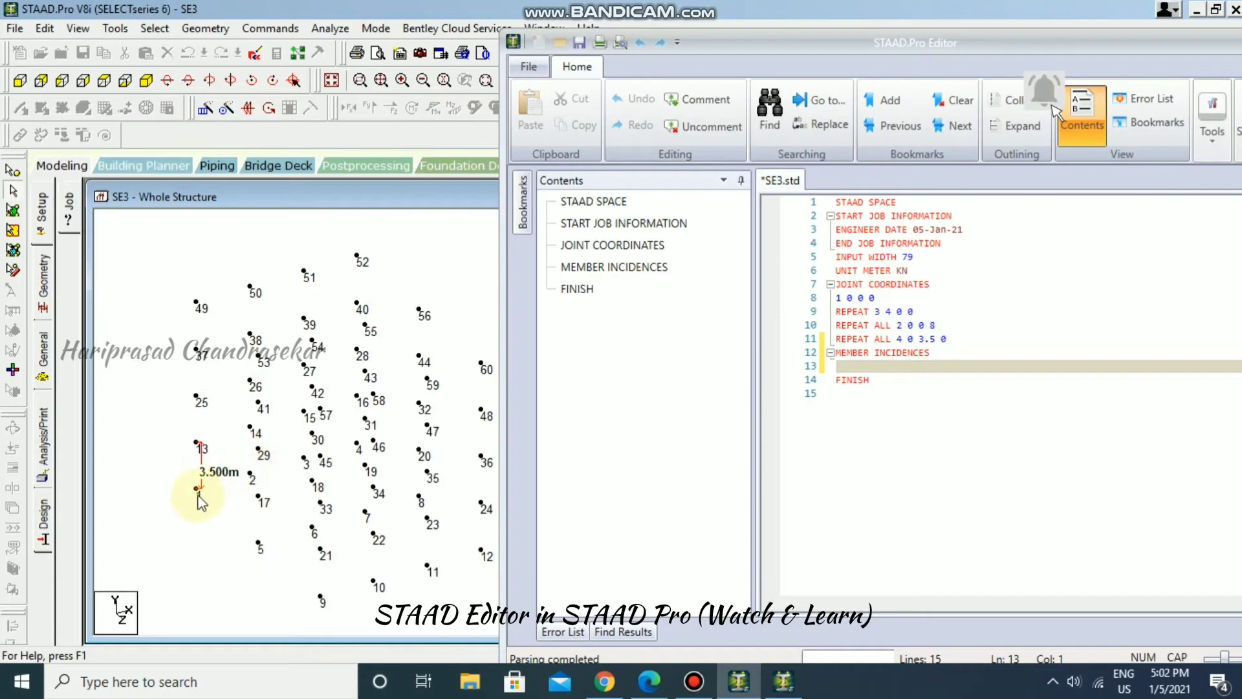
pyautogui.click(856, 367)
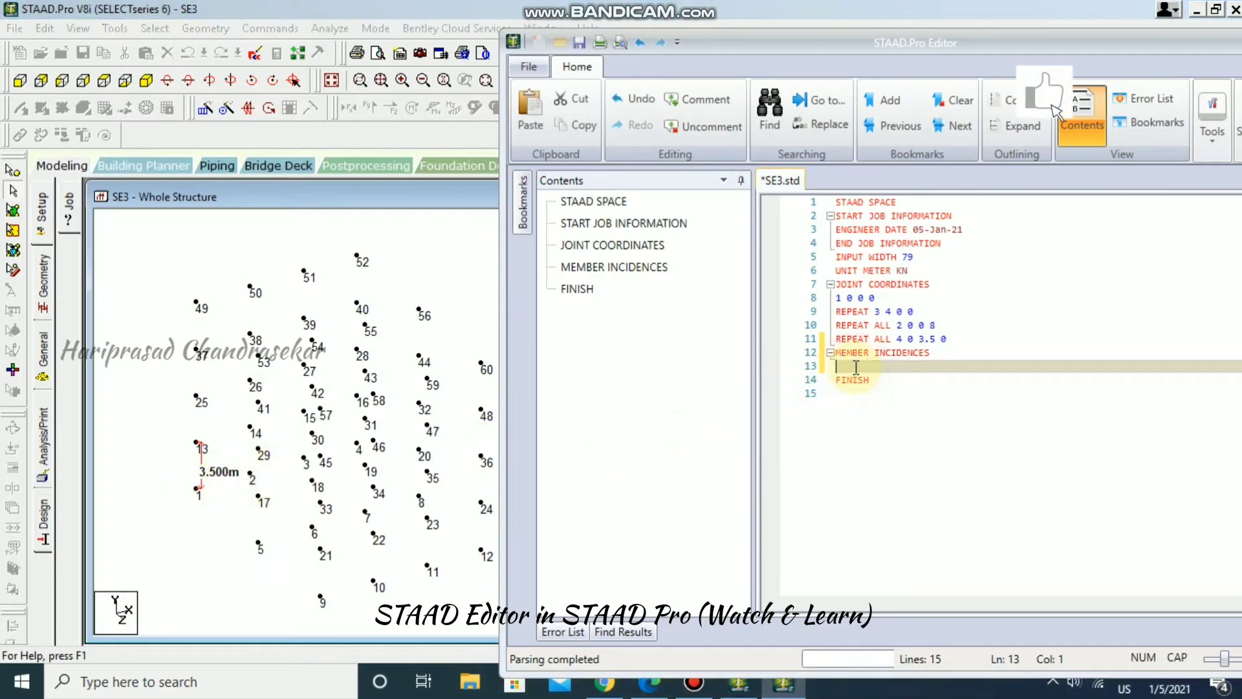
pyautogui.write('1 1 2')
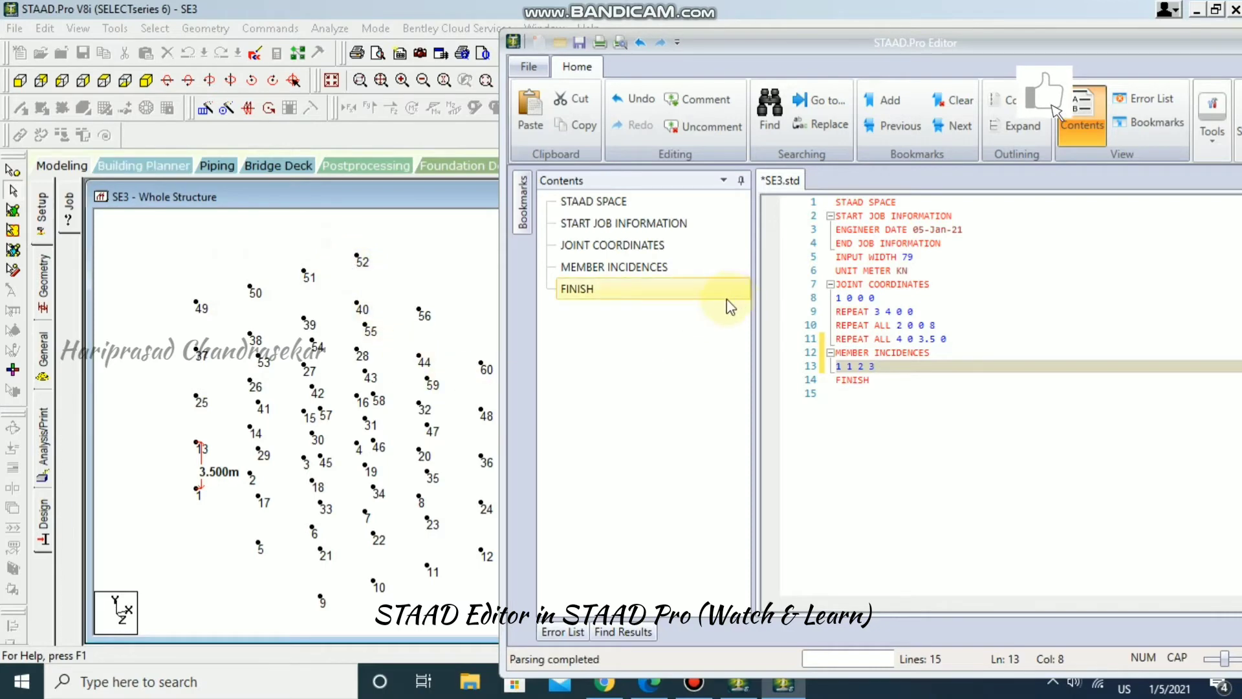
pyautogui.write('3')
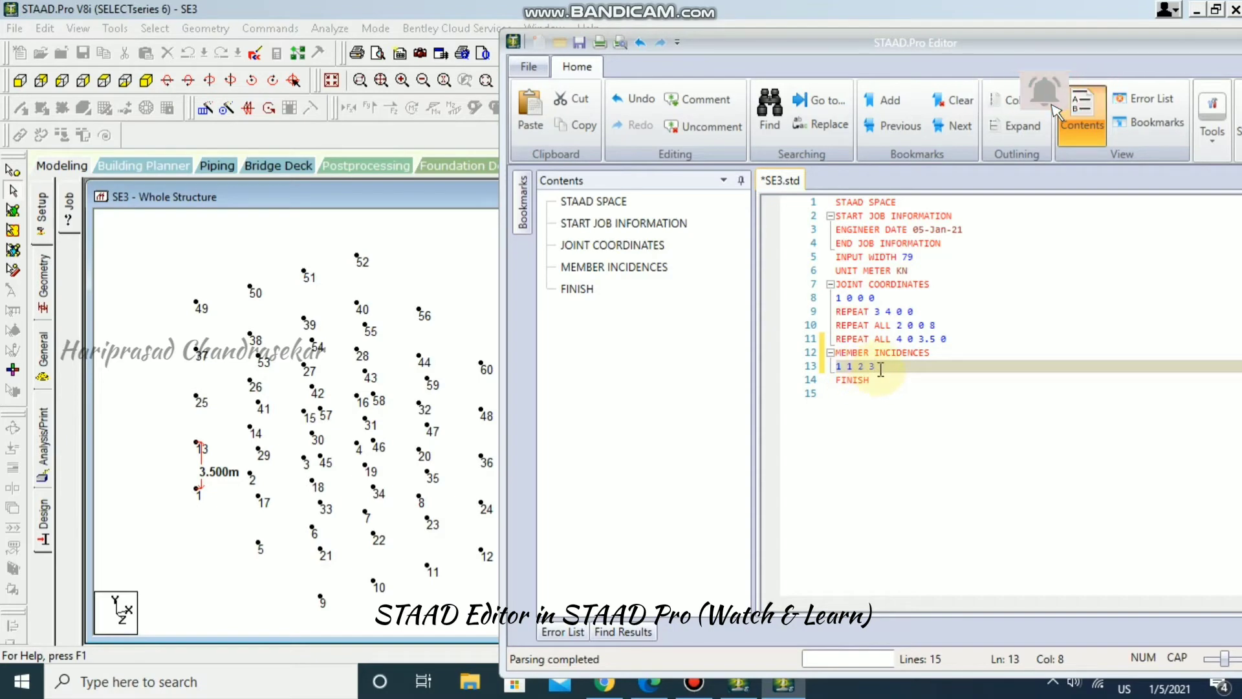
pyautogui.click(581, 45)
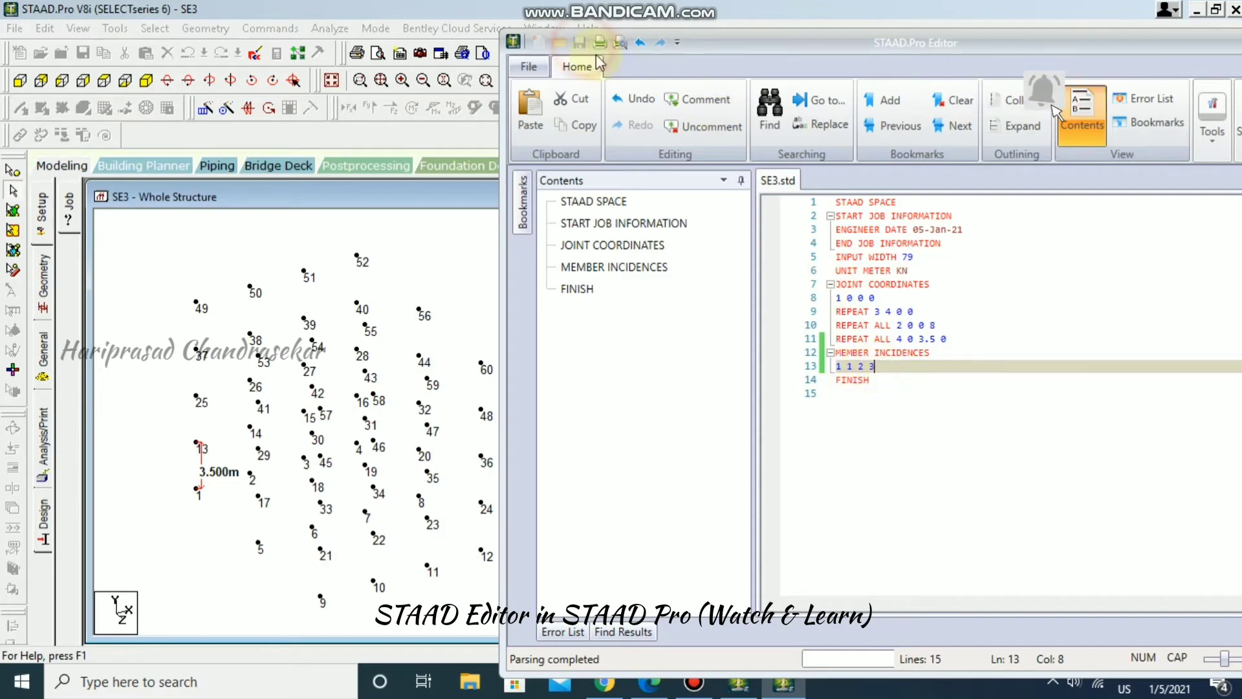
pyautogui.click(1216, 47)
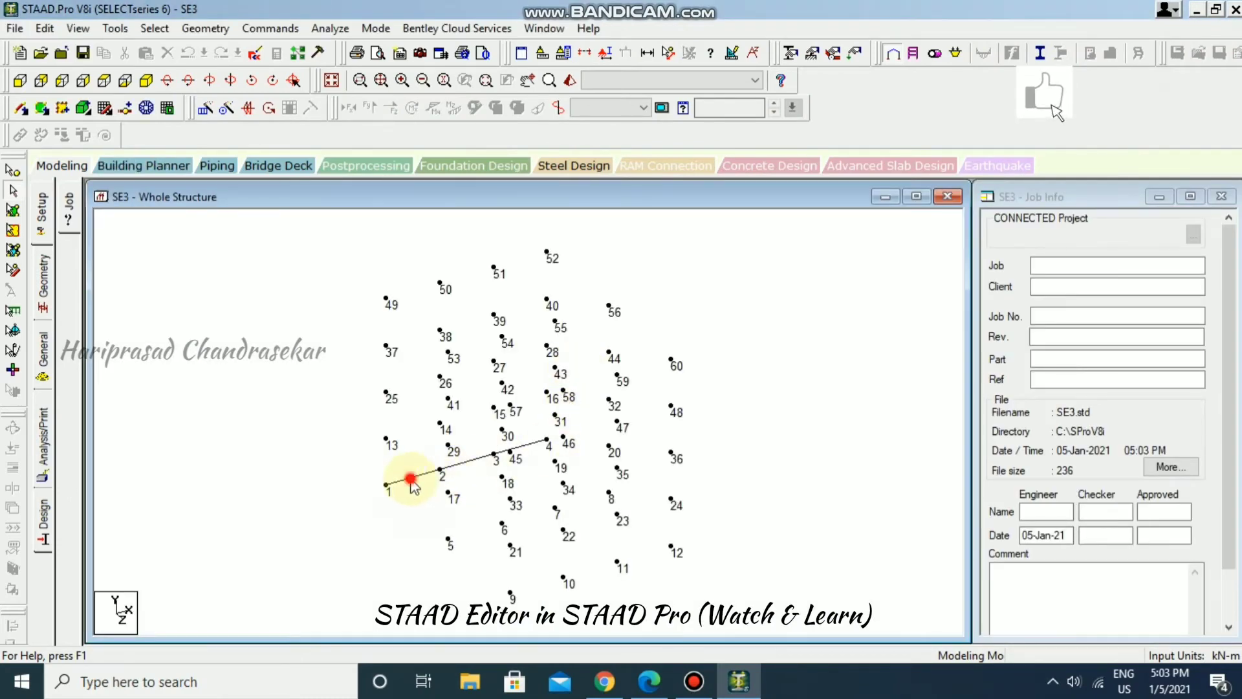
# - Check the beam between nodes 1 and 2, then show beam numbers alongside node numbers
pyautogui.click(410, 479)
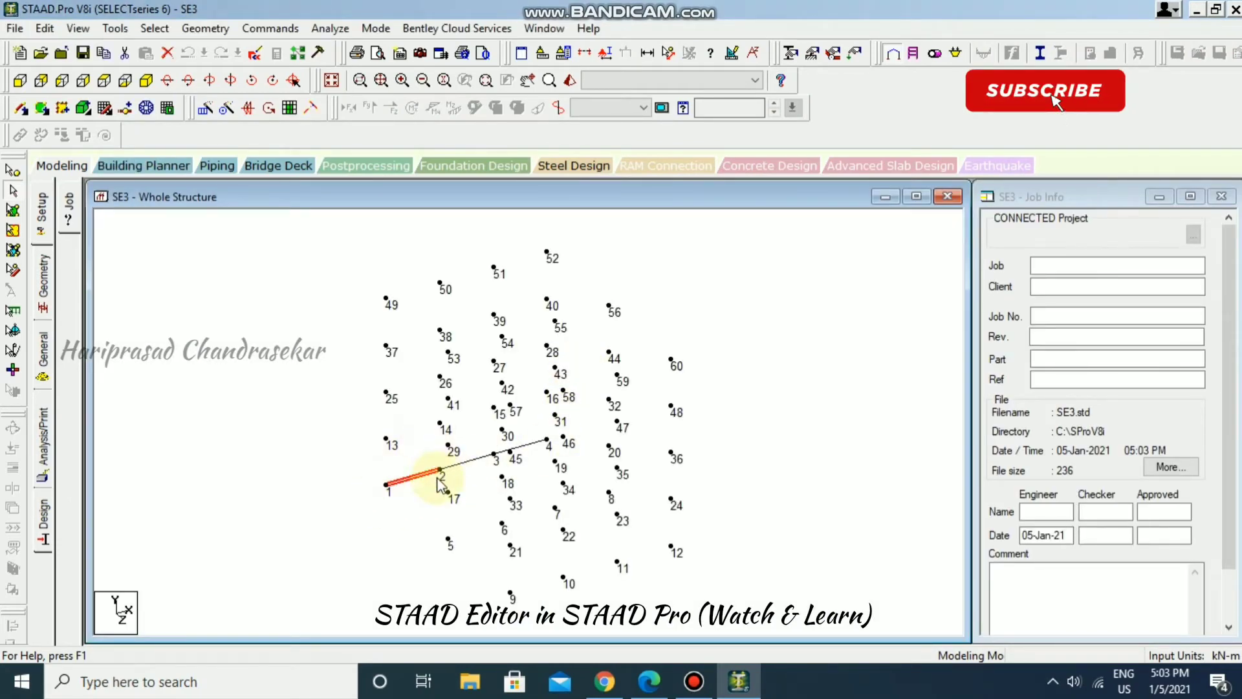
pyautogui.click(481, 478)
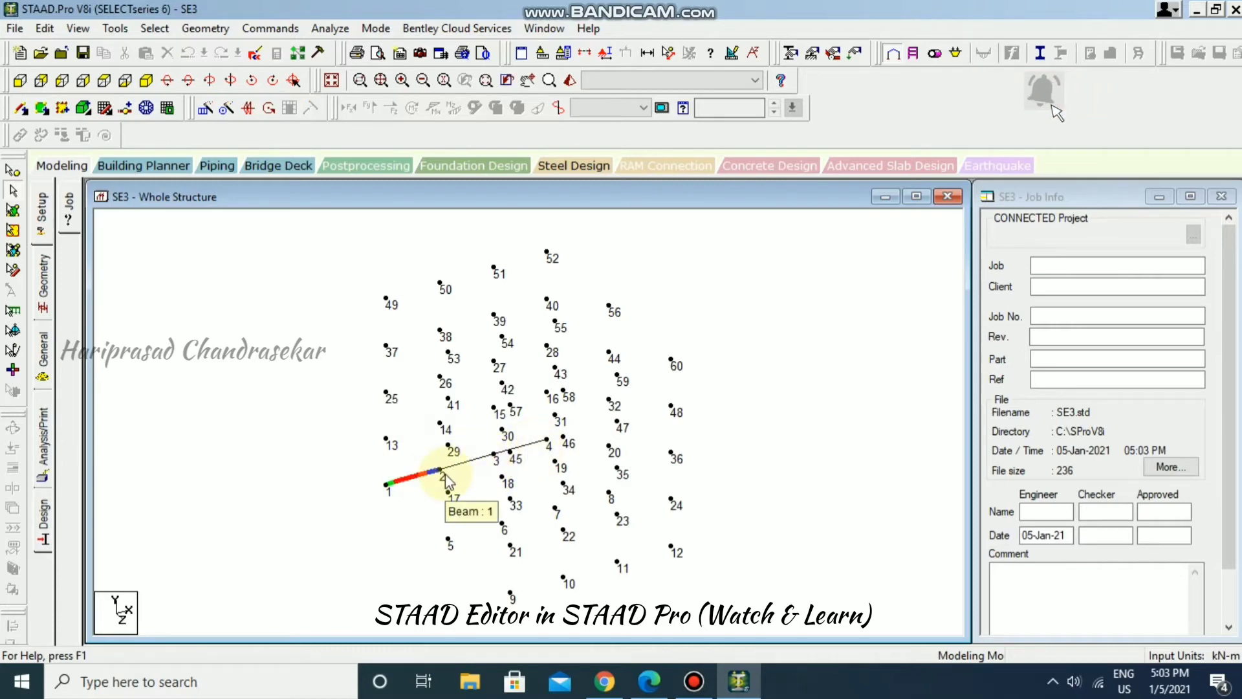
pyautogui.hotkey('shift', 'b')
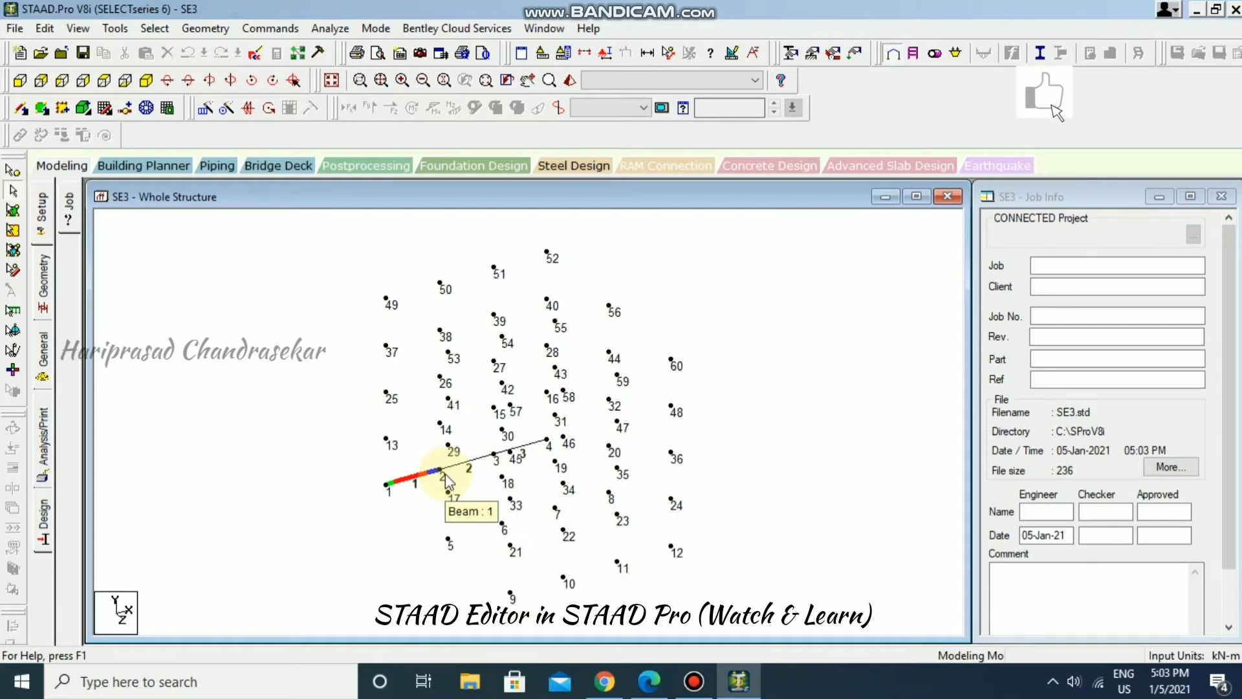
pyautogui.hotkey('shift', 'n')
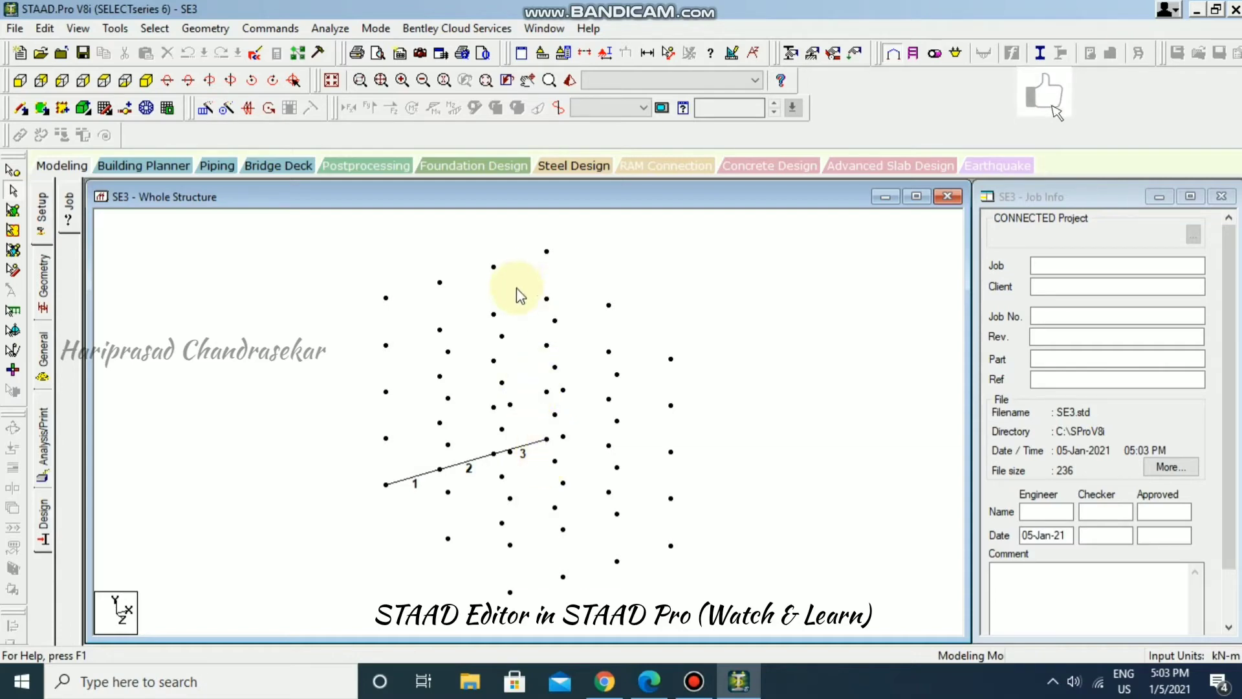
pyautogui.hotkey('shift', 'n')
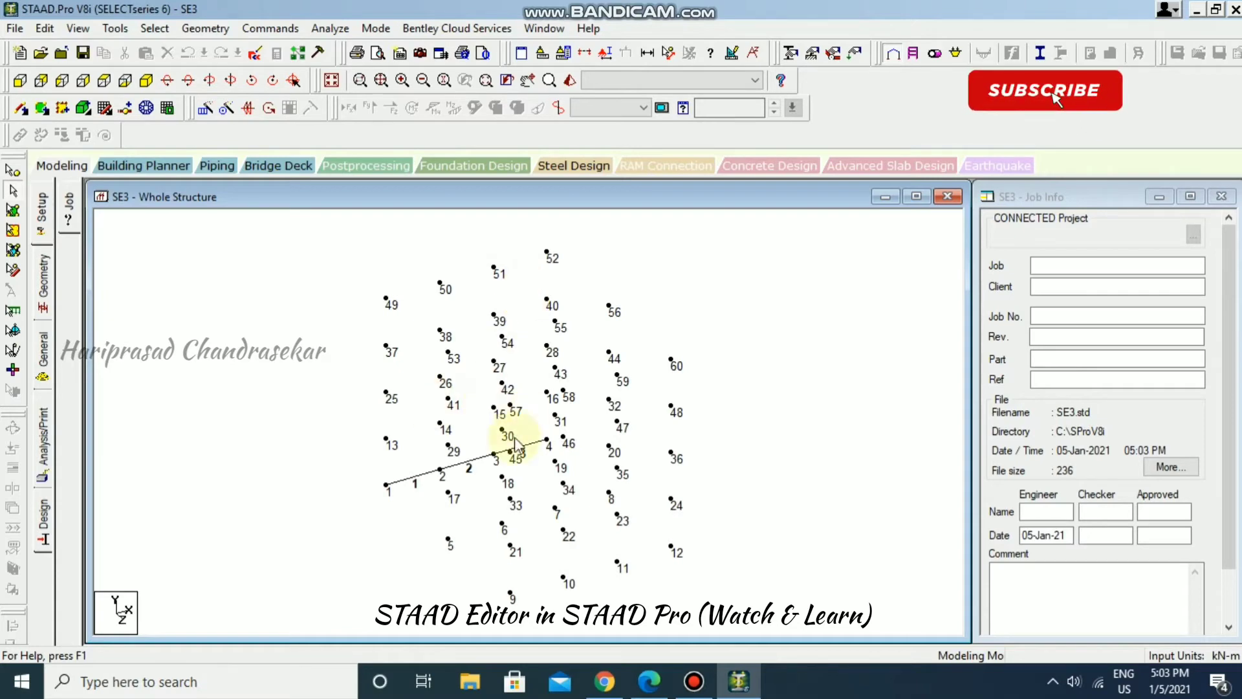
pyautogui.click(256, 54)
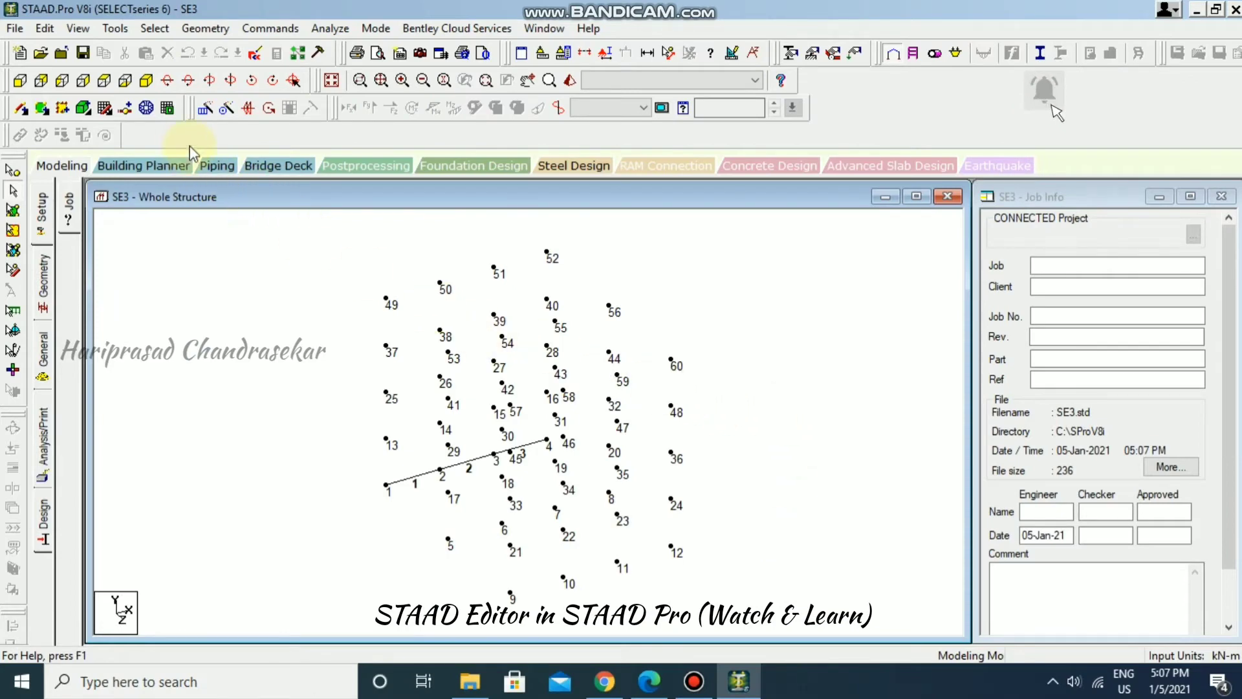
# - Add REPEAT 2 3 4 after the 1 1 2 3 line to generate beams 4–9, and reload
pyautogui.click(255, 54)
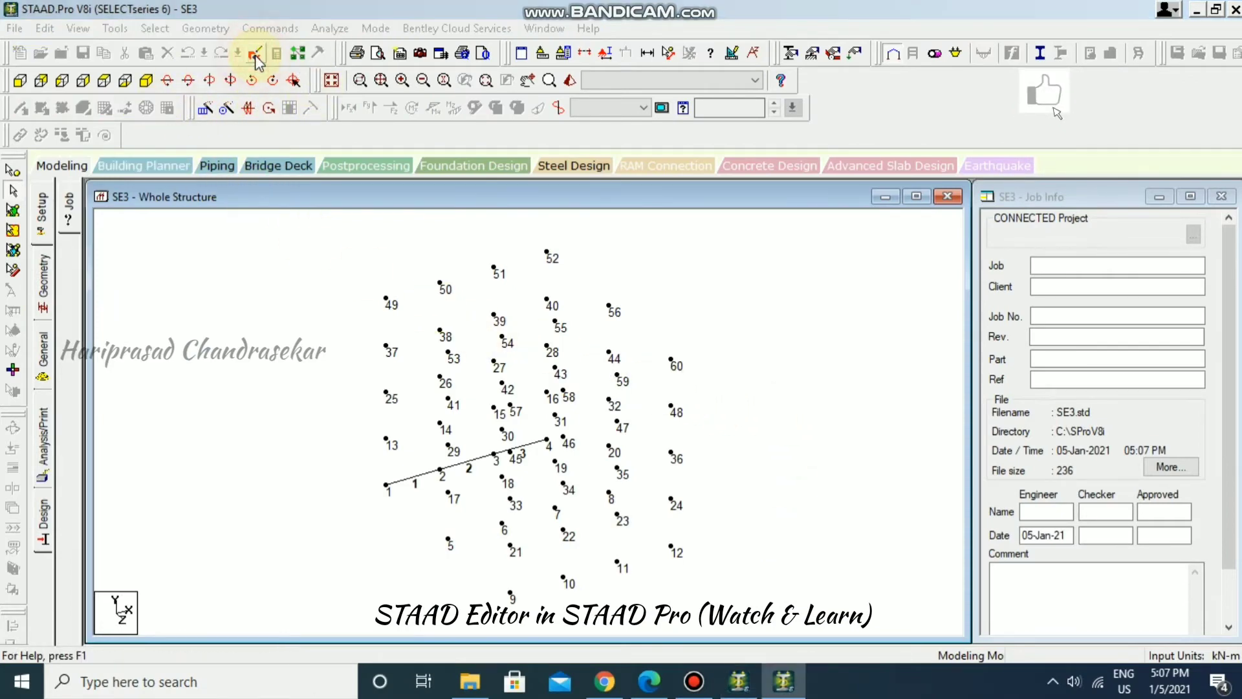
pyautogui.moveTo(692, 38); pyautogui.dragTo(953, 48)
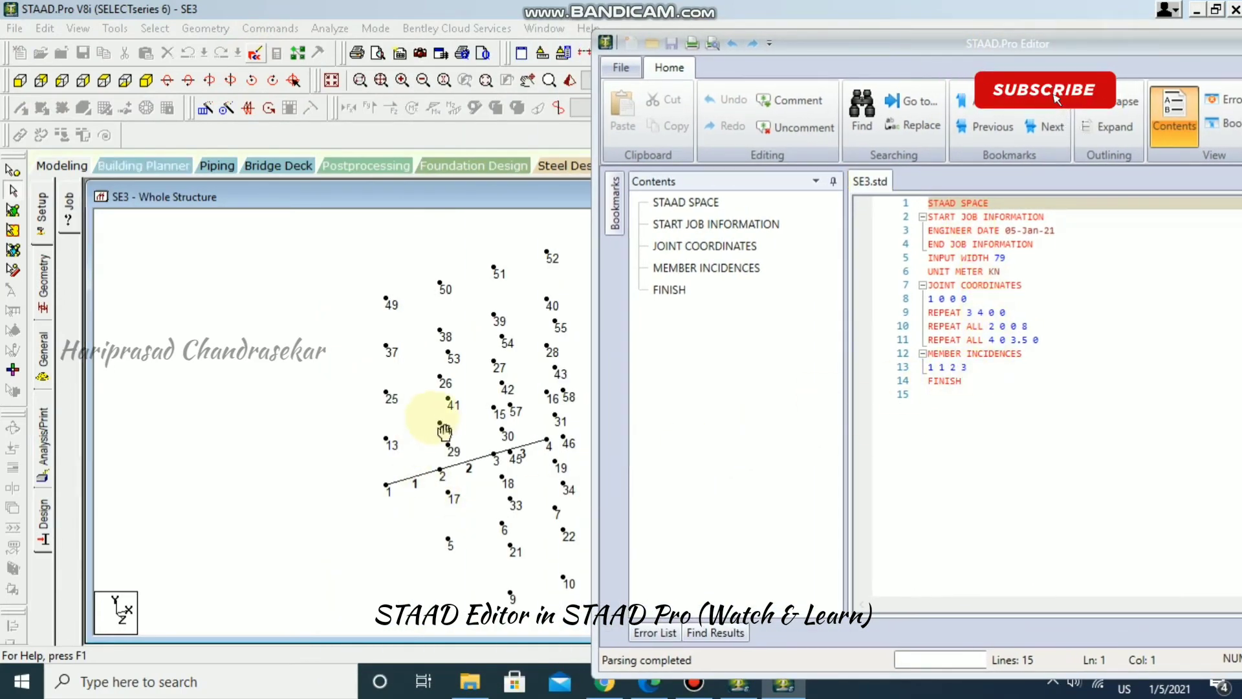
pyautogui.moveTo(438, 419); pyautogui.dragTo(333, 401, button='middle')
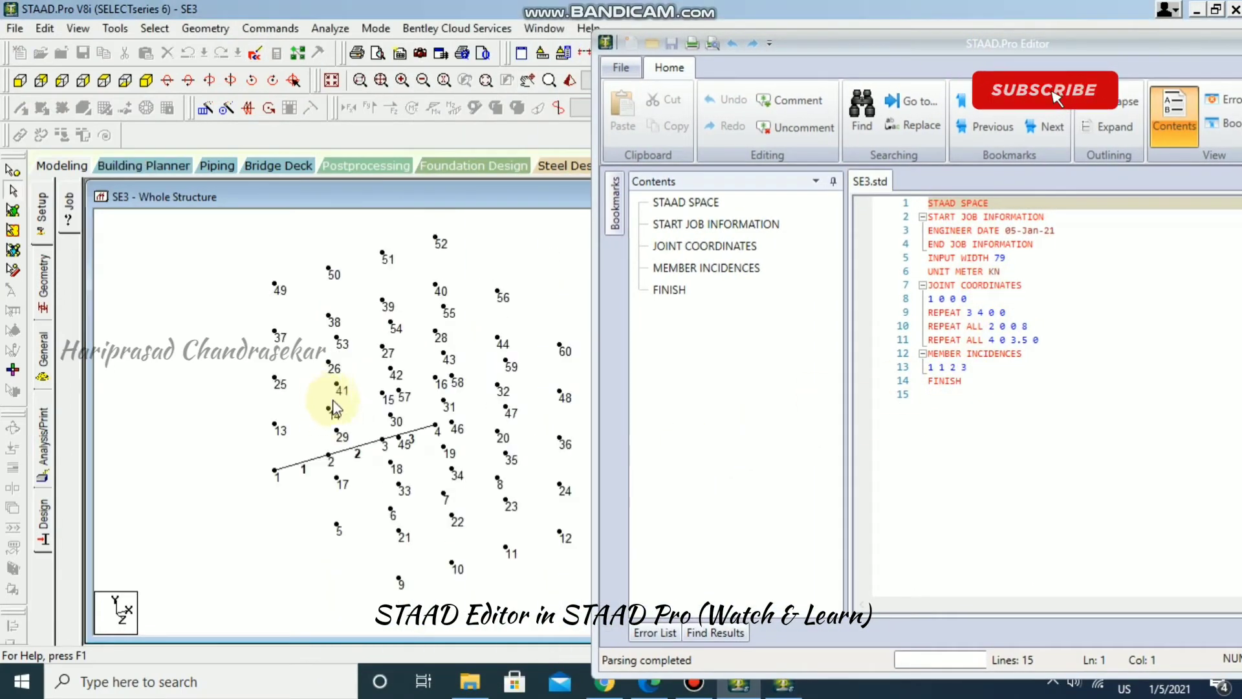
pyautogui.click(987, 371)
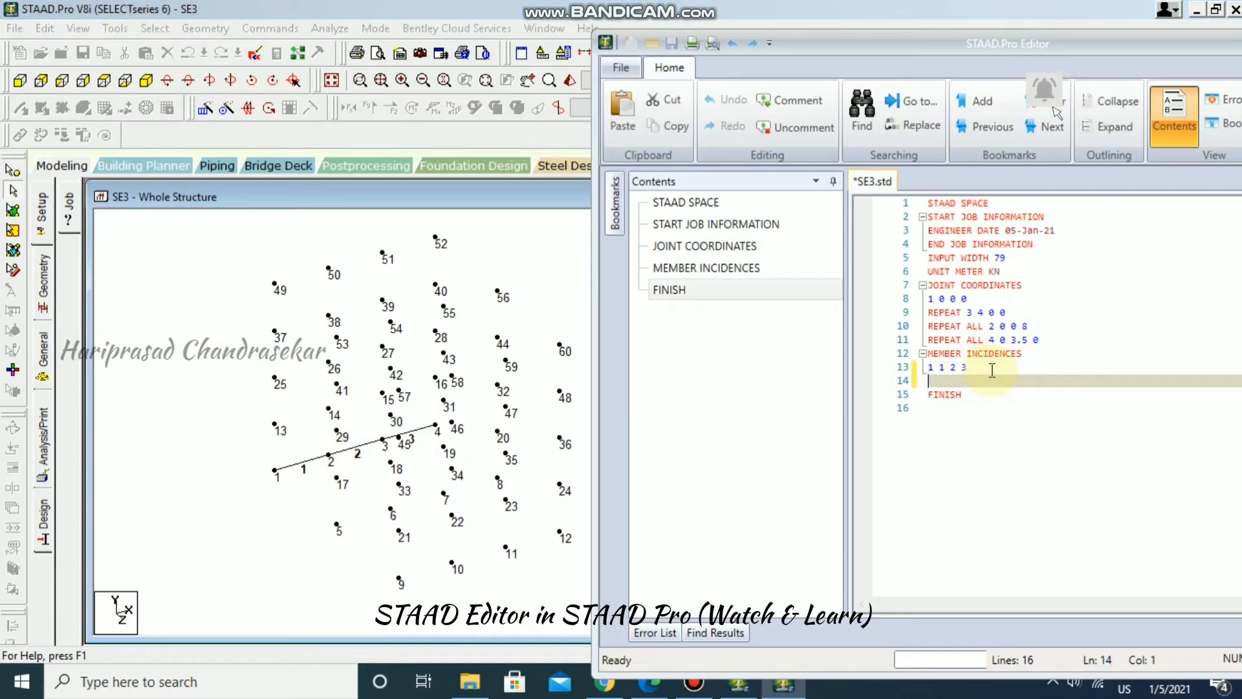
pyautogui.press('Return')
pyautogui.write('REPEAT')
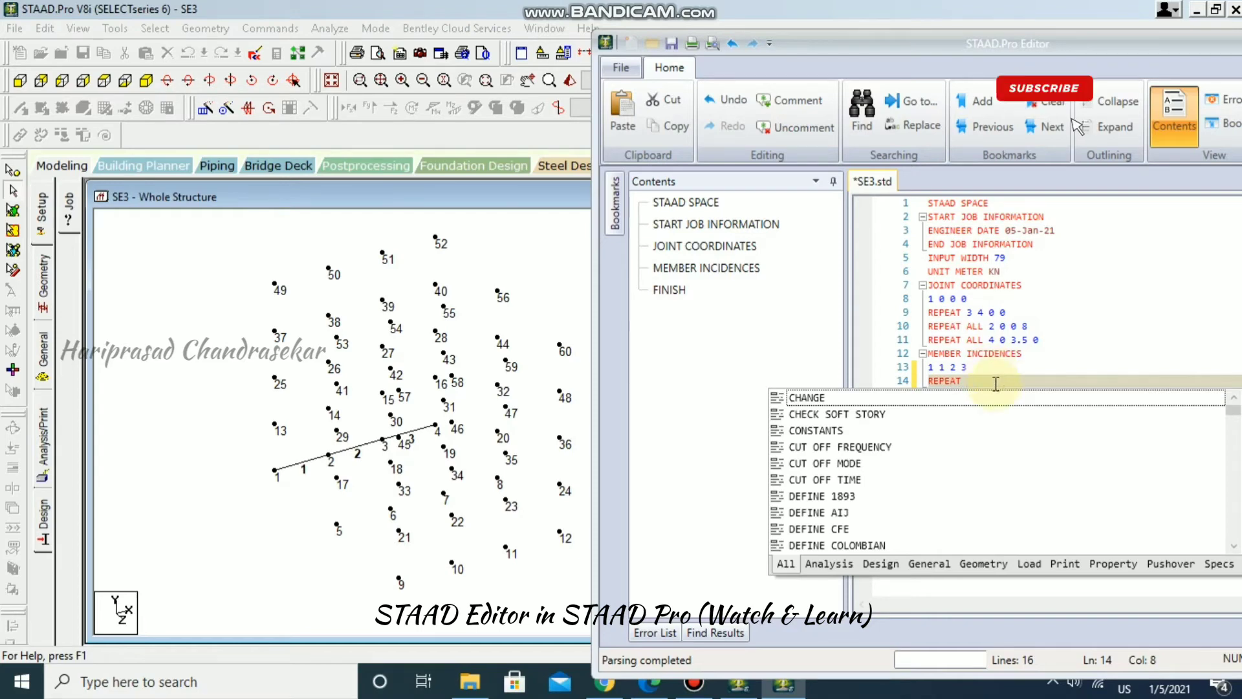
pyautogui.press('Escape')
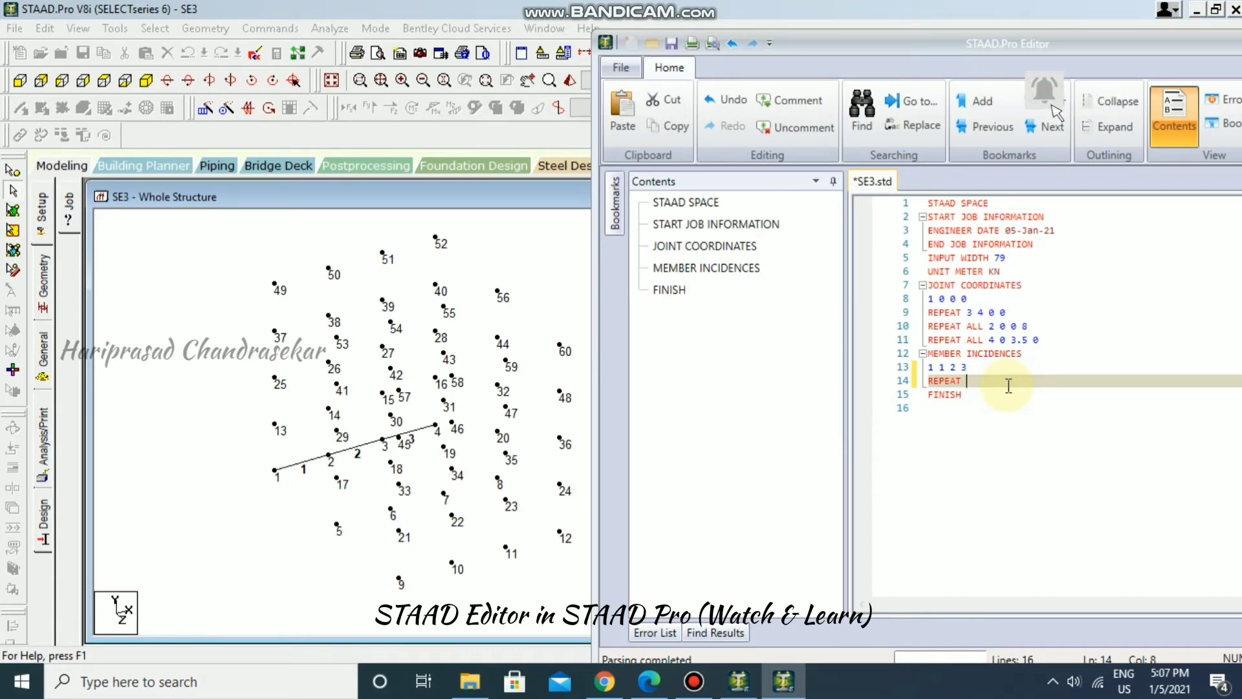
pyautogui.write('2')
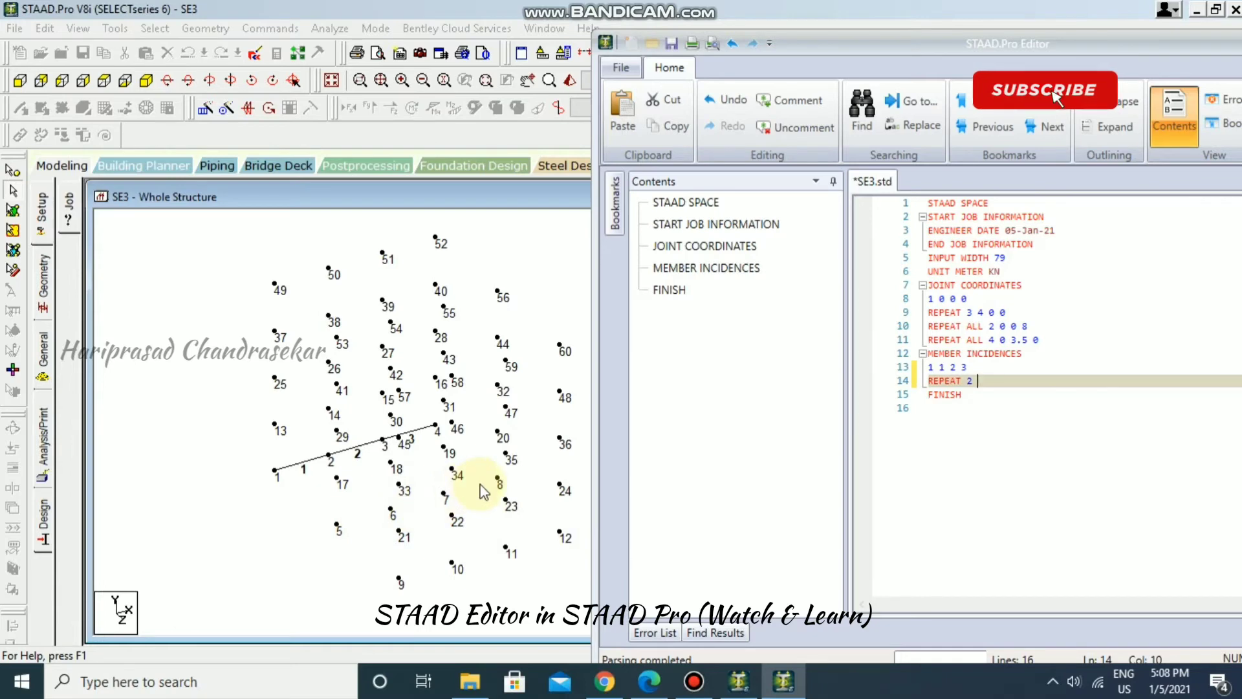
pyautogui.write('3 ')
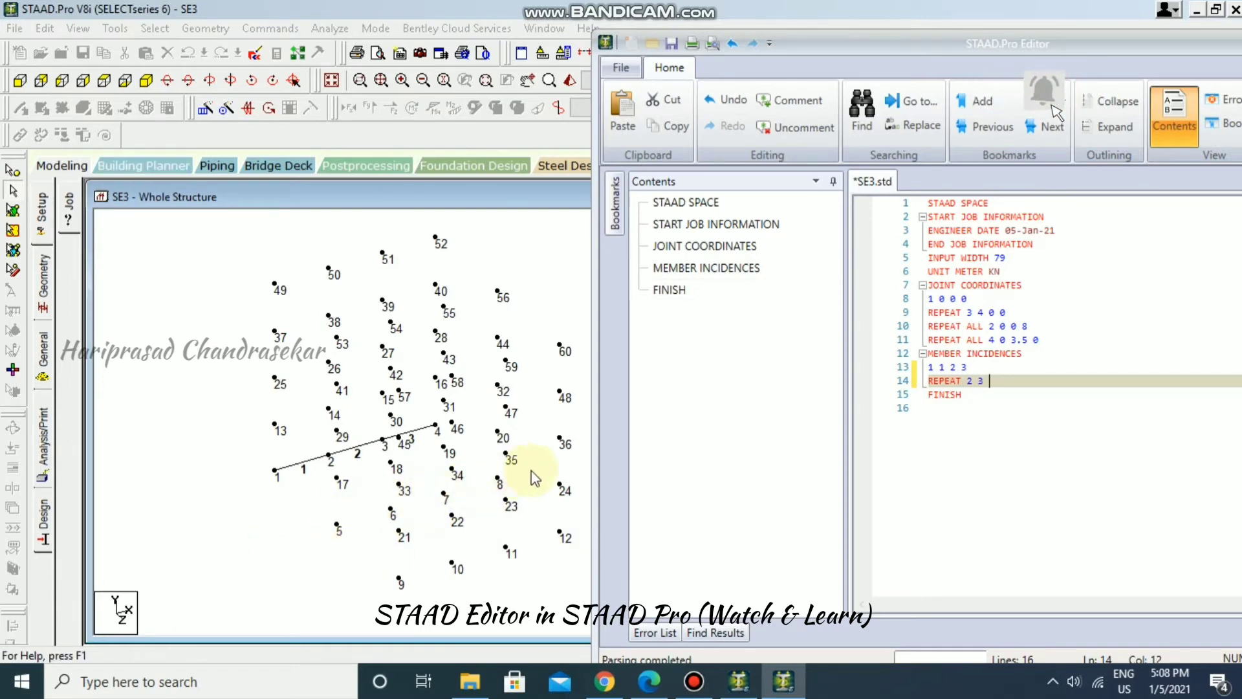
pyautogui.write('4')
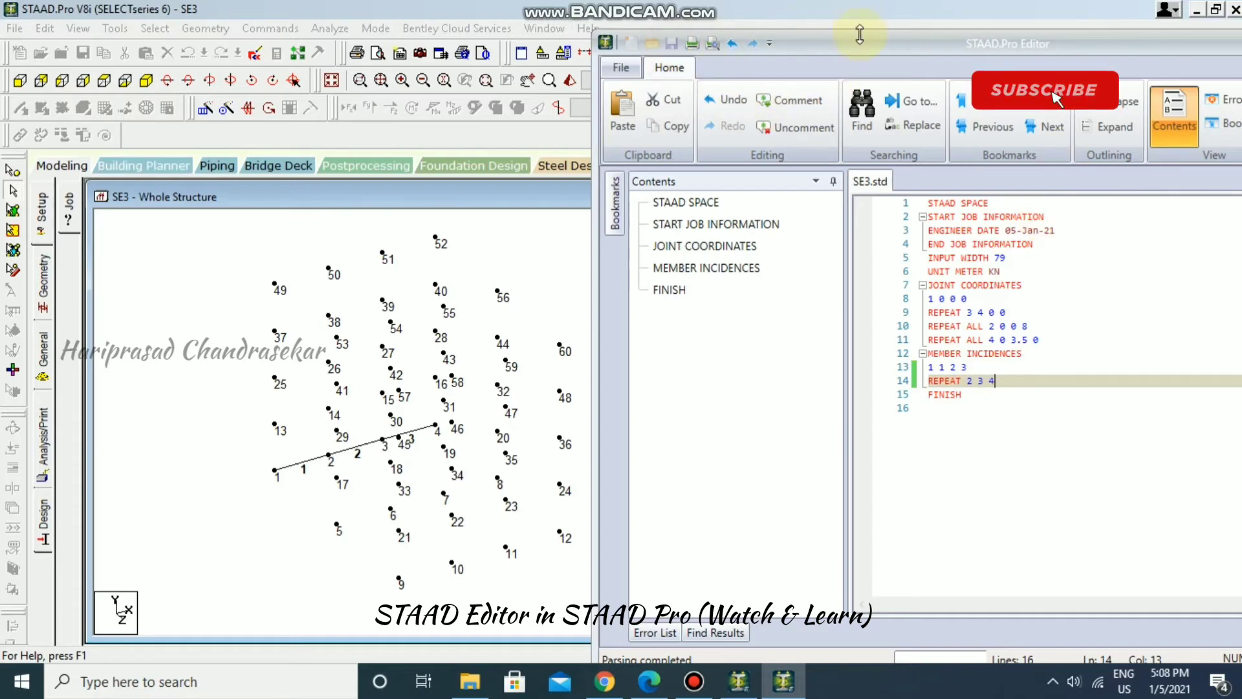
pyautogui.moveTo(909, 52); pyautogui.dragTo(613, 88)
pyautogui.click(1125, 77)
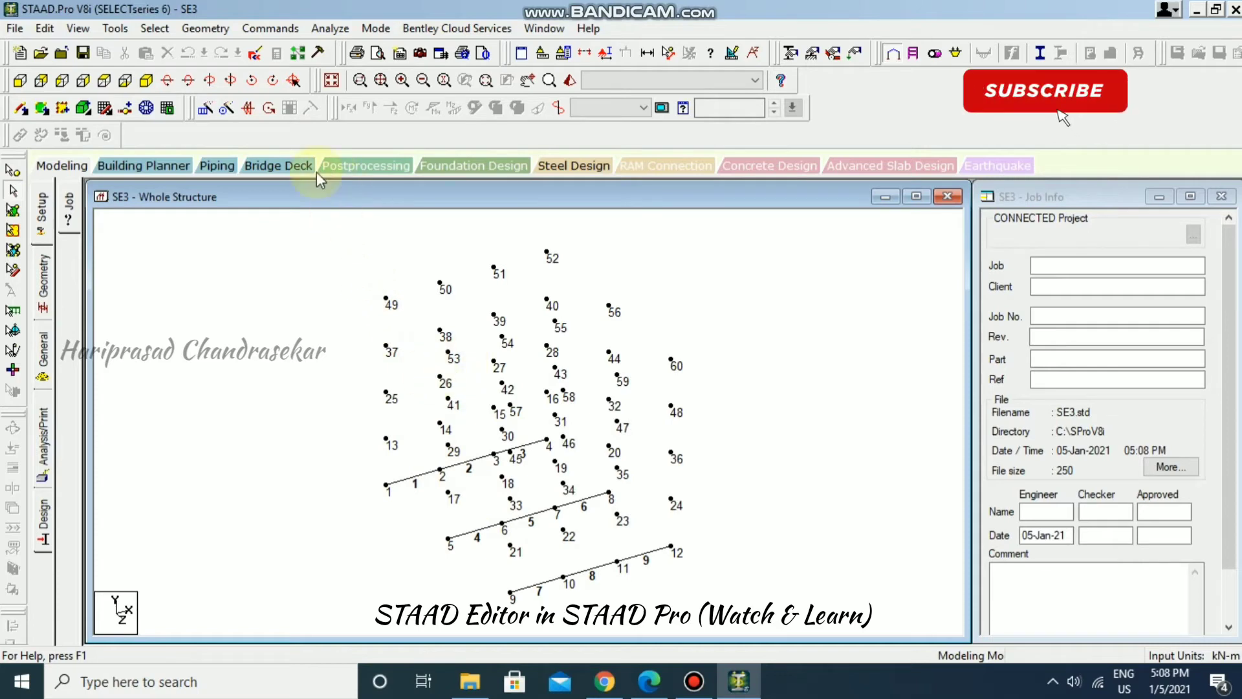
# - Add a 10 1 5 member line below REPEAT 2 3 4, save and reload the model
pyautogui.click(255, 53)
pyautogui.moveTo(638, 50); pyautogui.dragTo(996, 50)
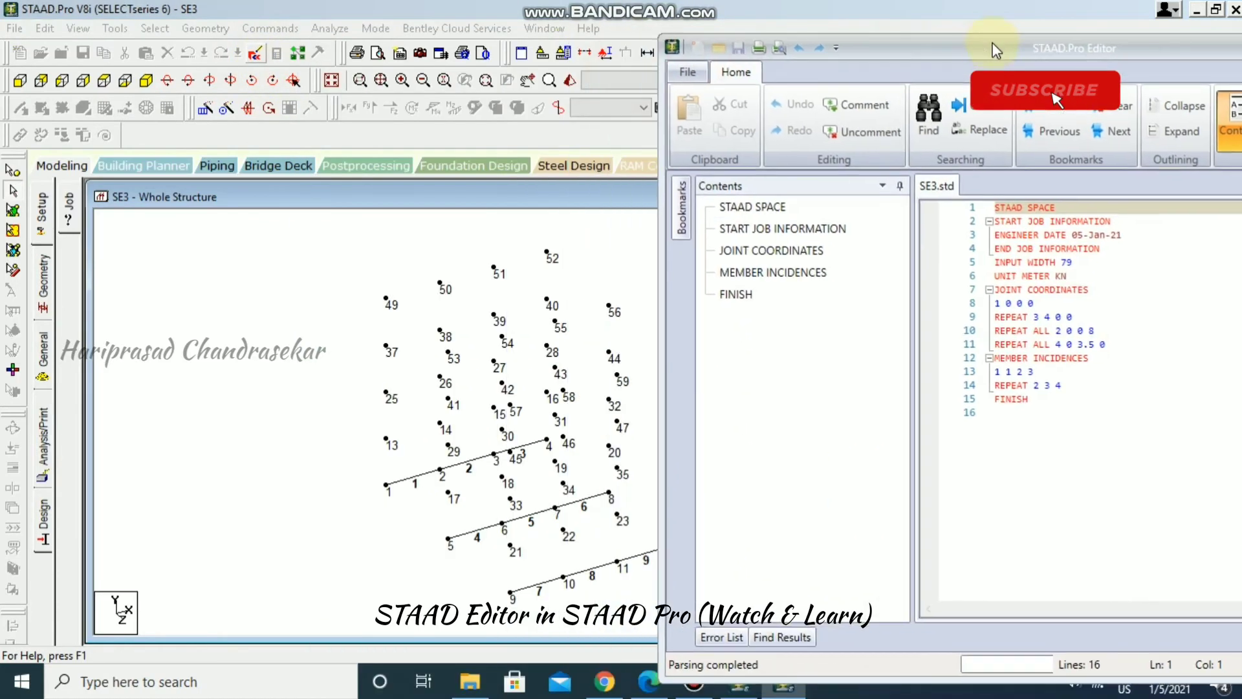
pyautogui.click(1093, 385)
pyautogui.press('Return')
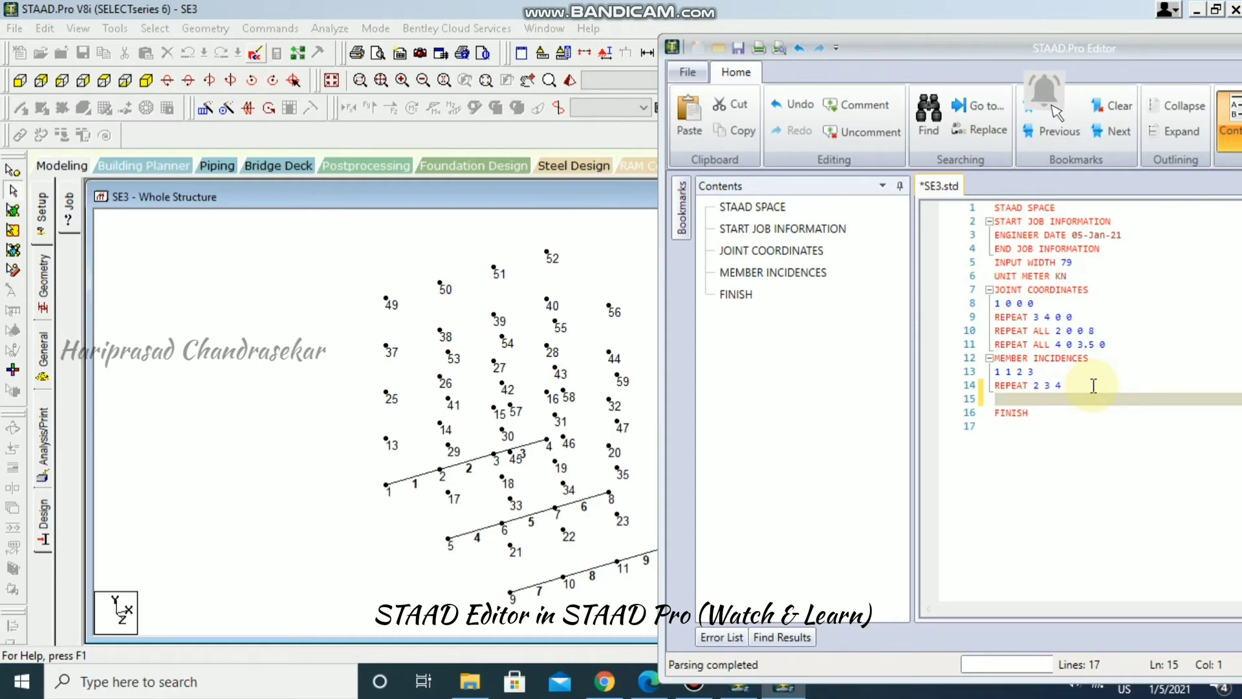
pyautogui.click(549, 517)
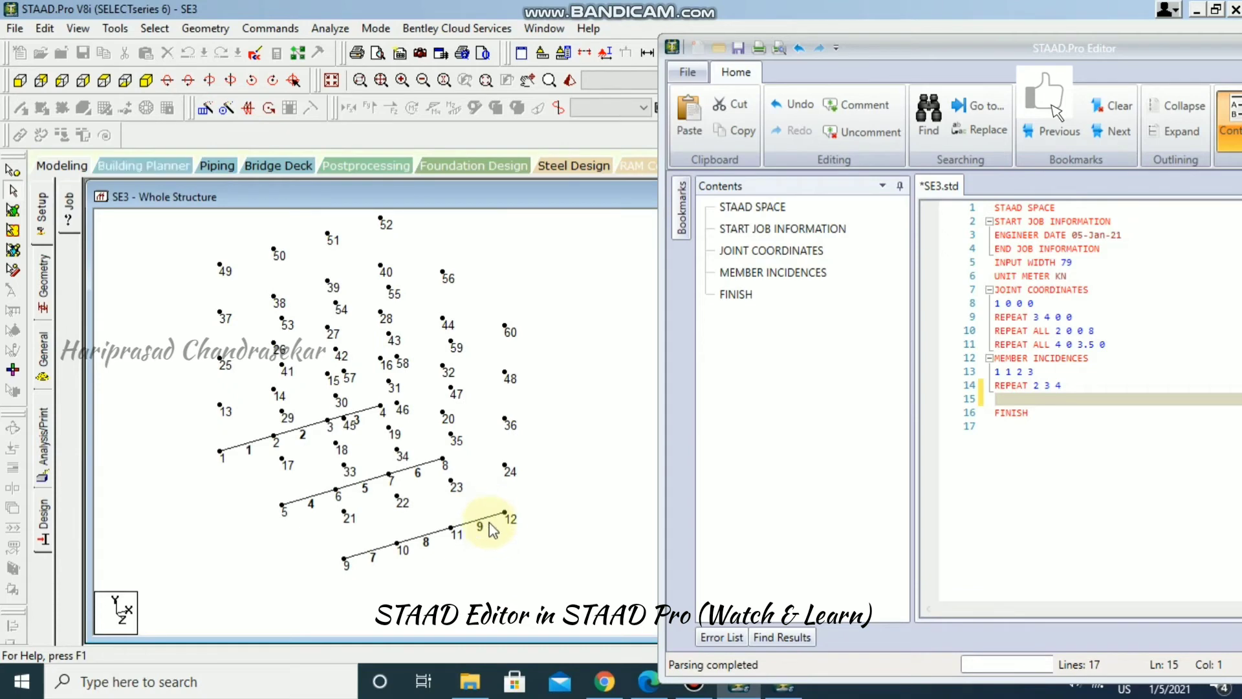
pyautogui.click(1018, 412)
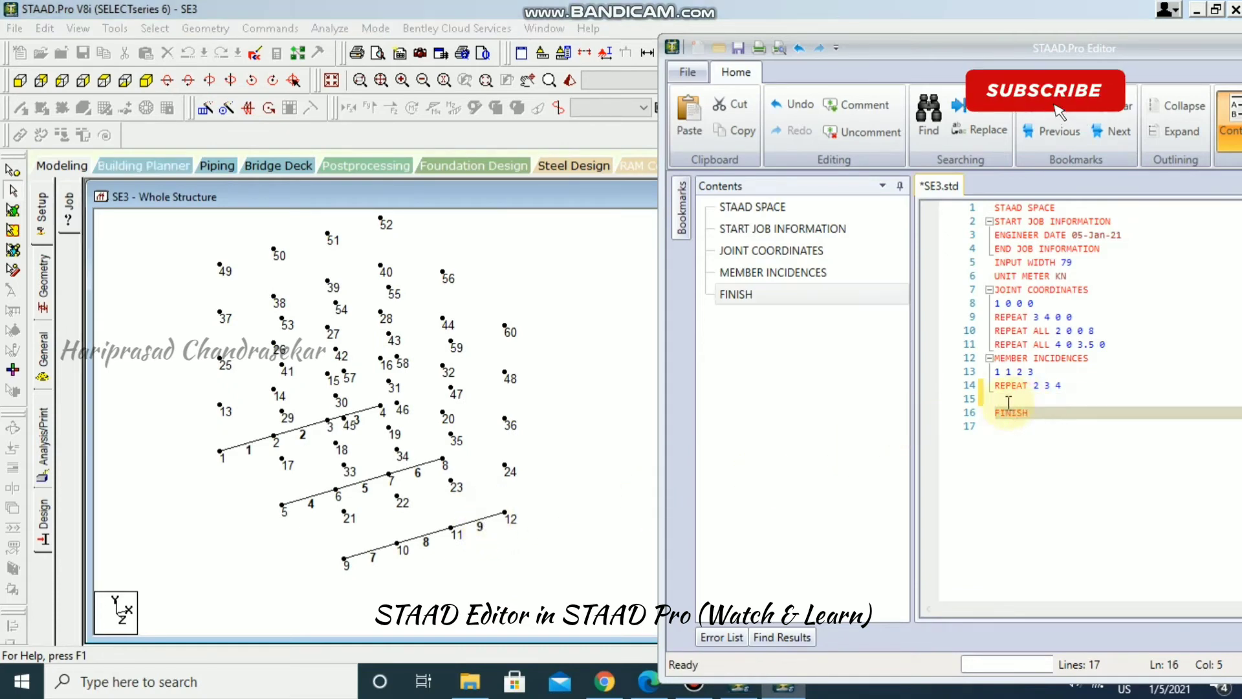
pyautogui.click(1004, 401)
pyautogui.write('10 ')
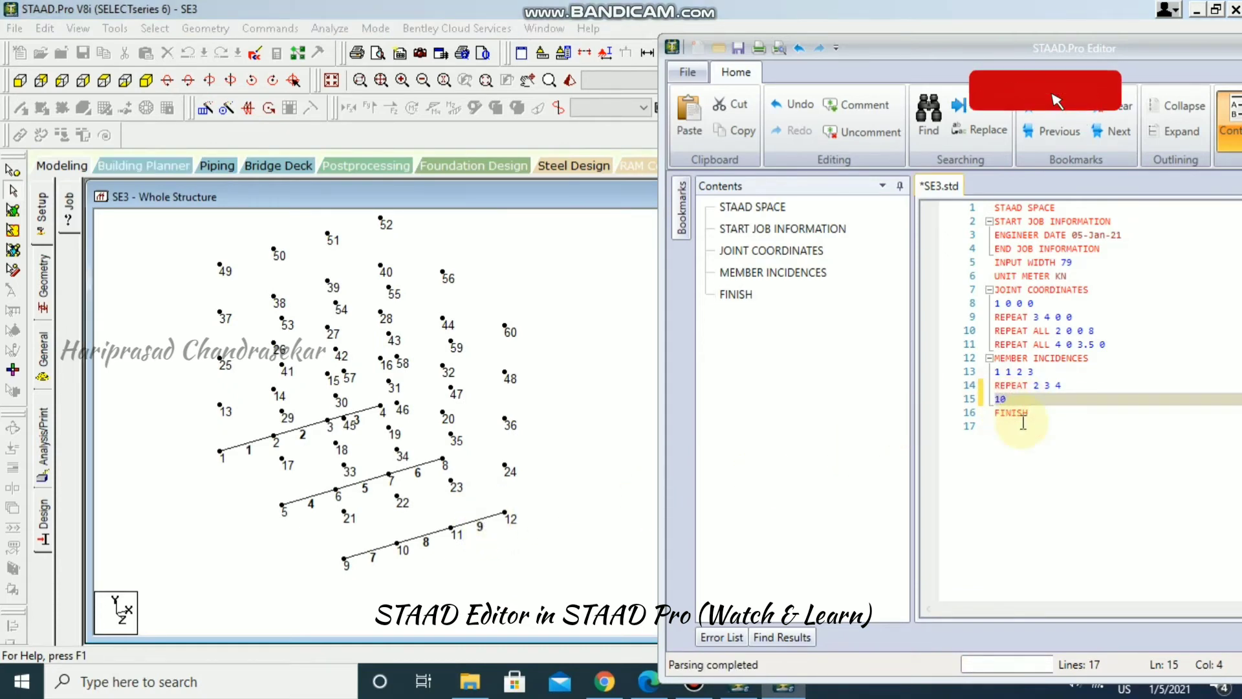
pyautogui.write('1 ')
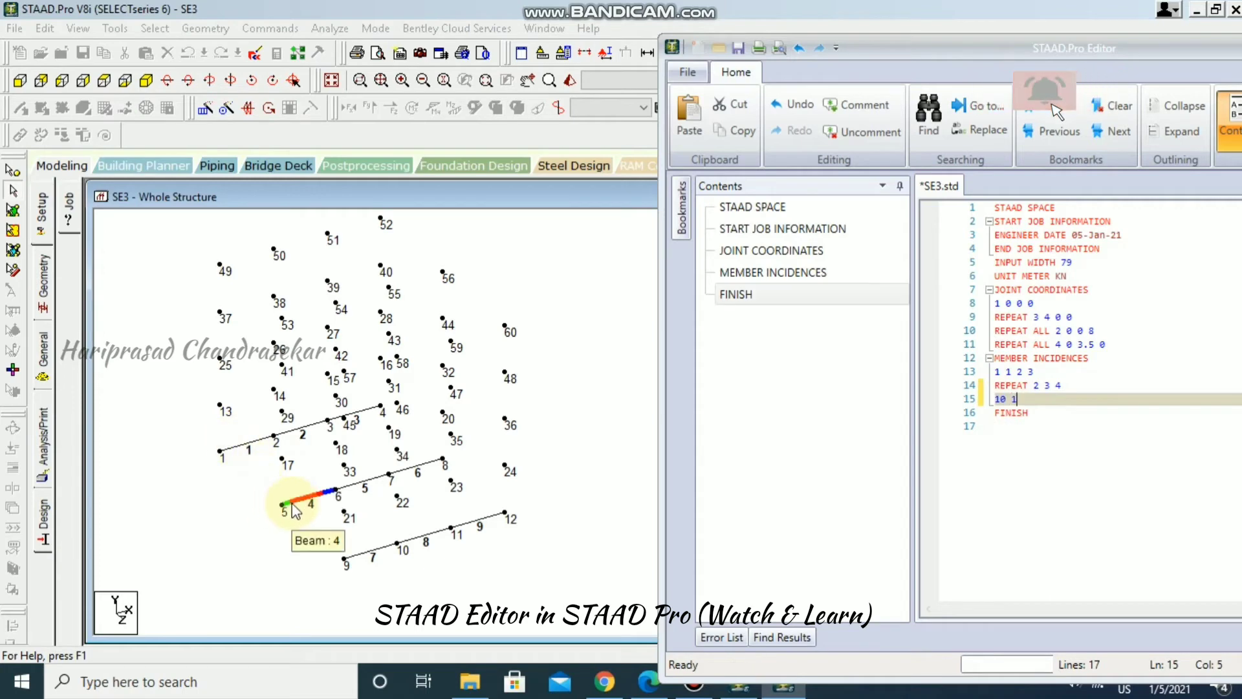
pyautogui.write('5')
pyautogui.click(721, 637)
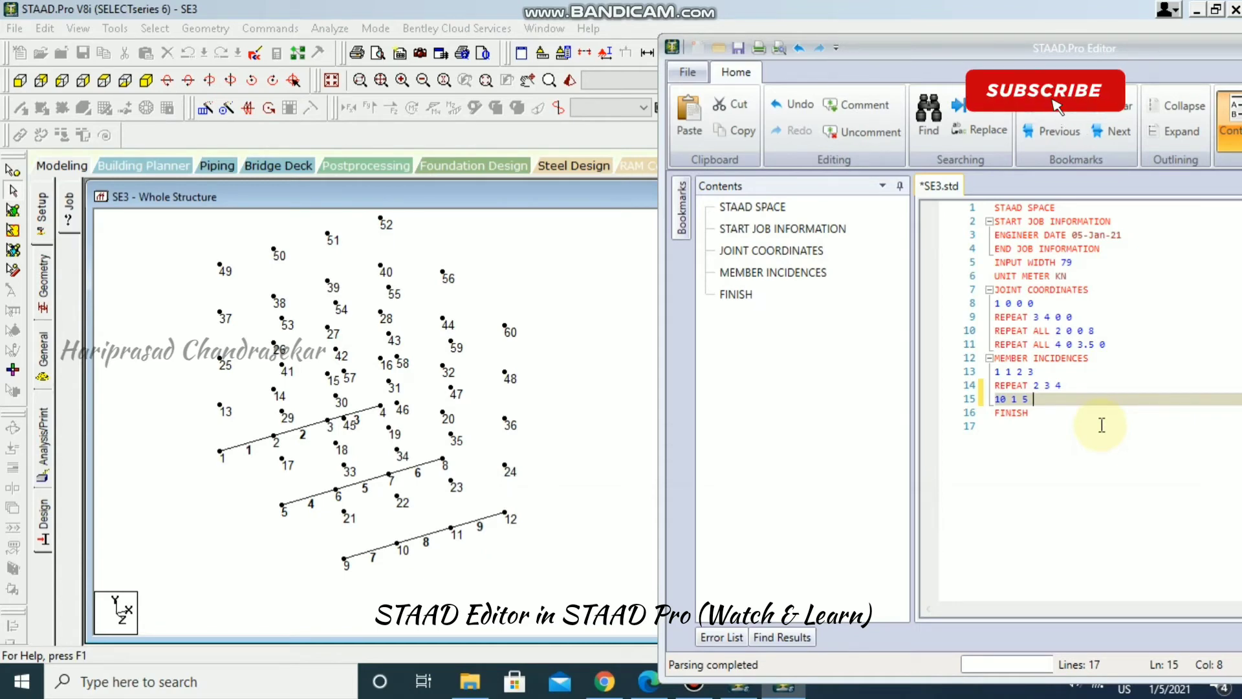
pyautogui.write('11')
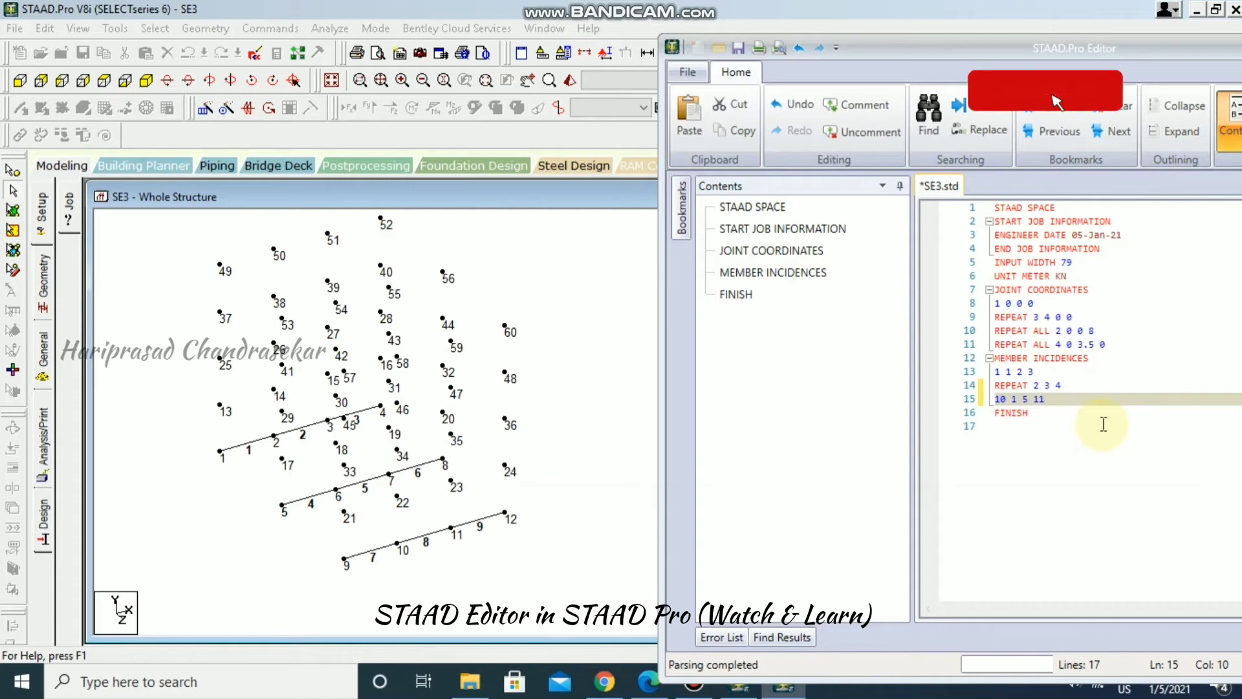
pyautogui.click(738, 48)
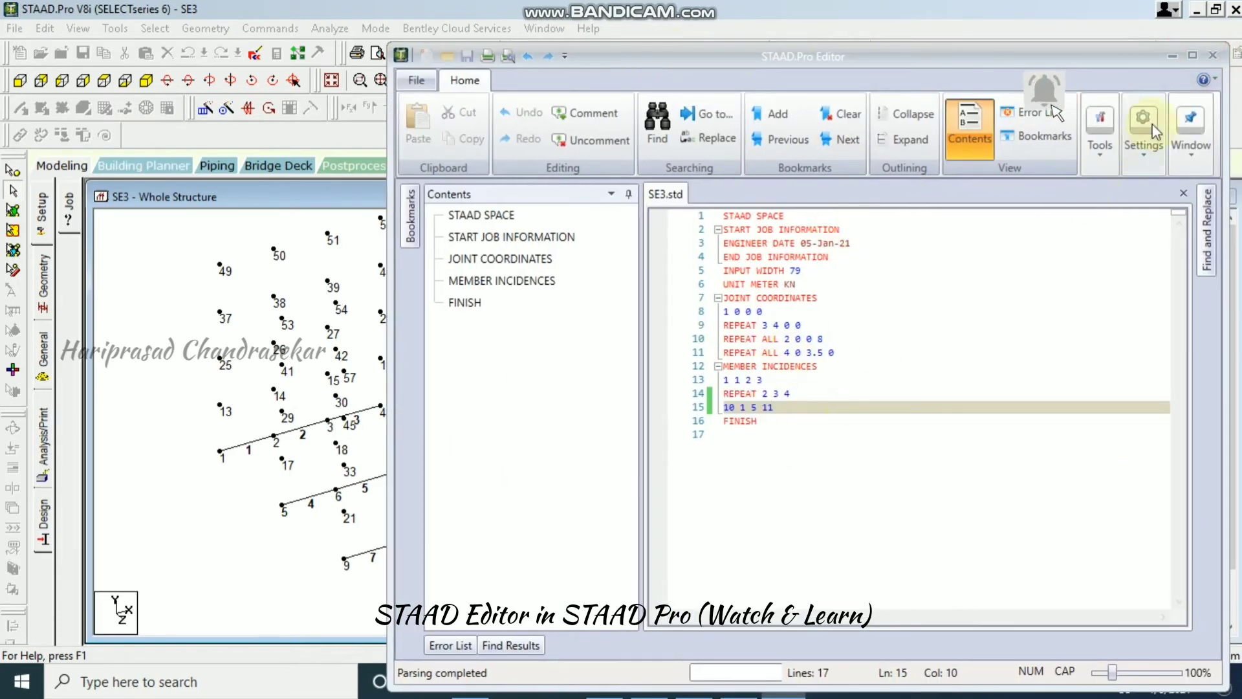
pyautogui.click(1215, 55)
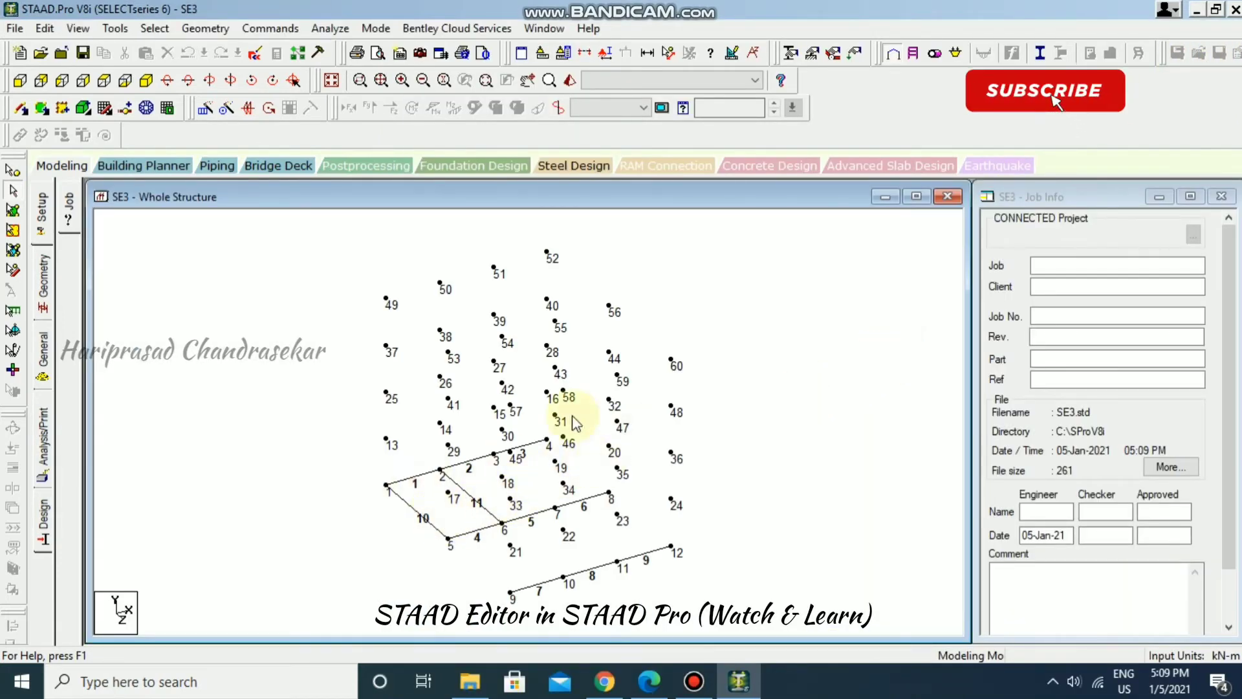
# - Correct line 15 to 10 1 5 13 for beams 10–13, save and reload
pyautogui.click(257, 55)
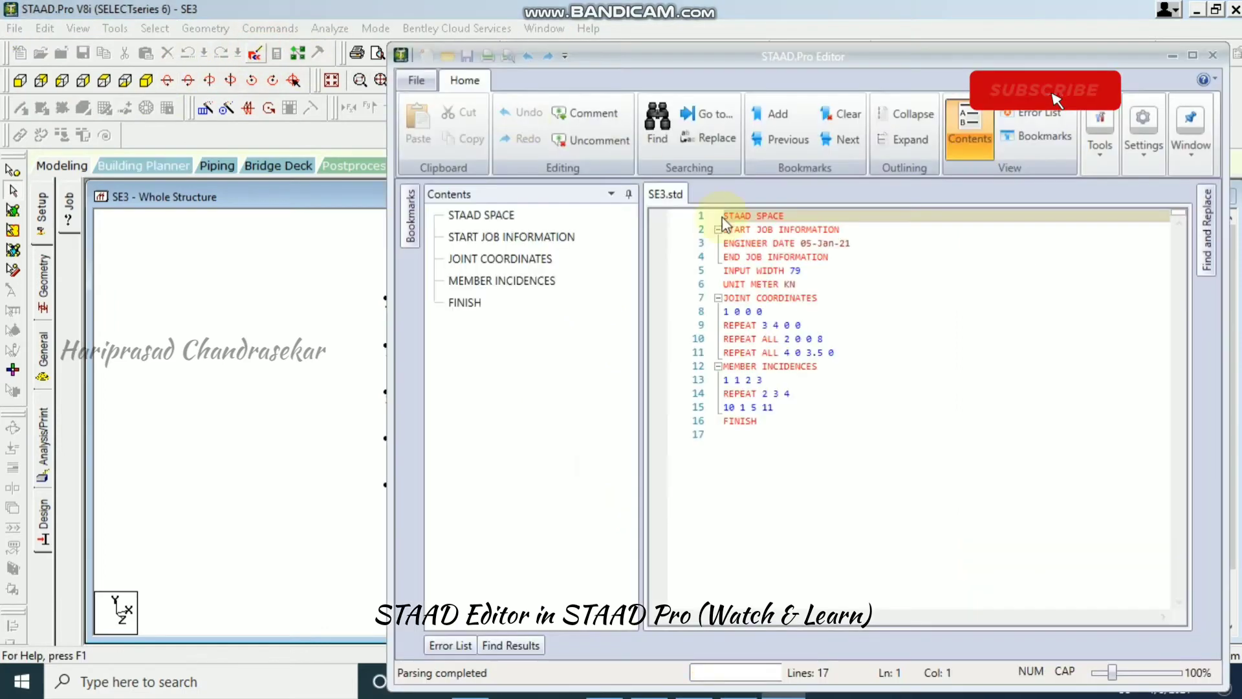
pyautogui.click(776, 407)
pyautogui.write('3')
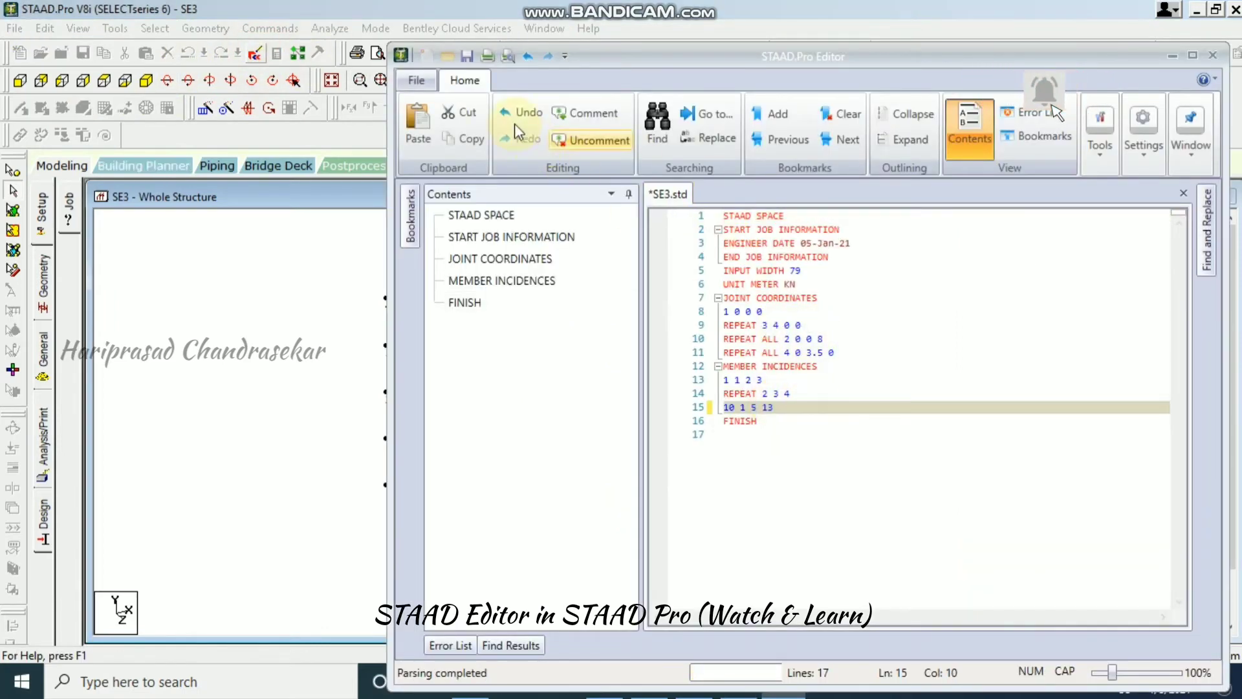
pyautogui.click(467, 55)
pyautogui.click(1211, 55)
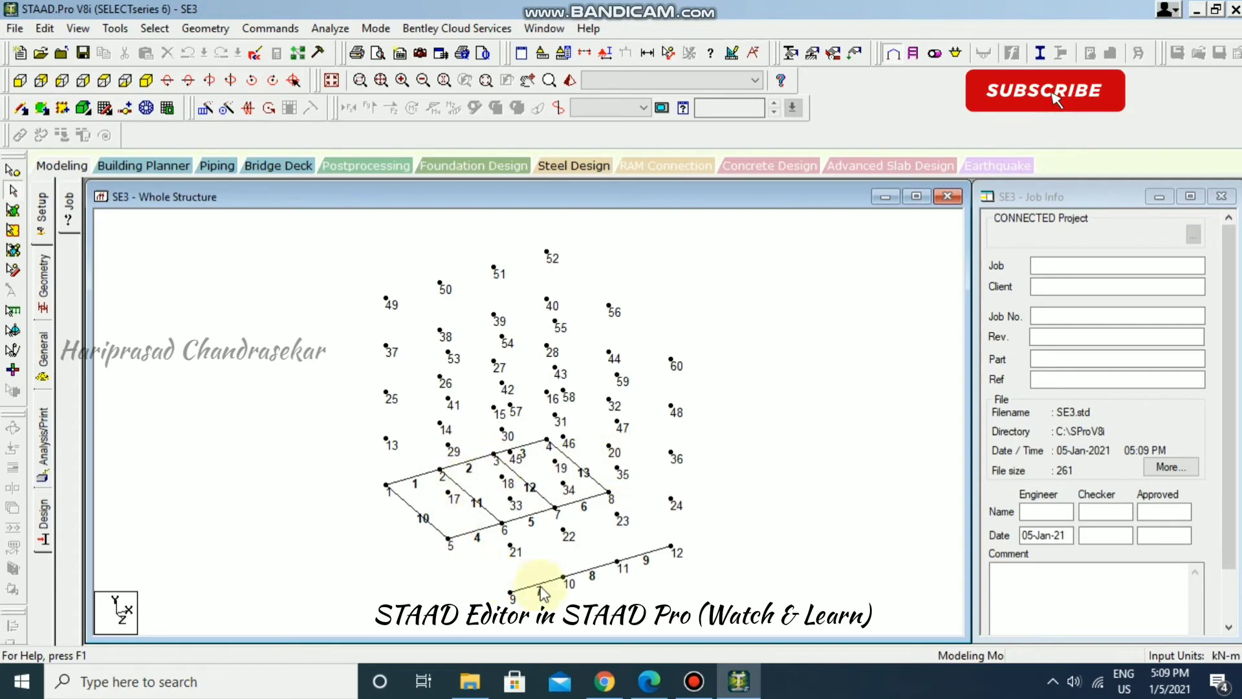
pyautogui.click(259, 54)
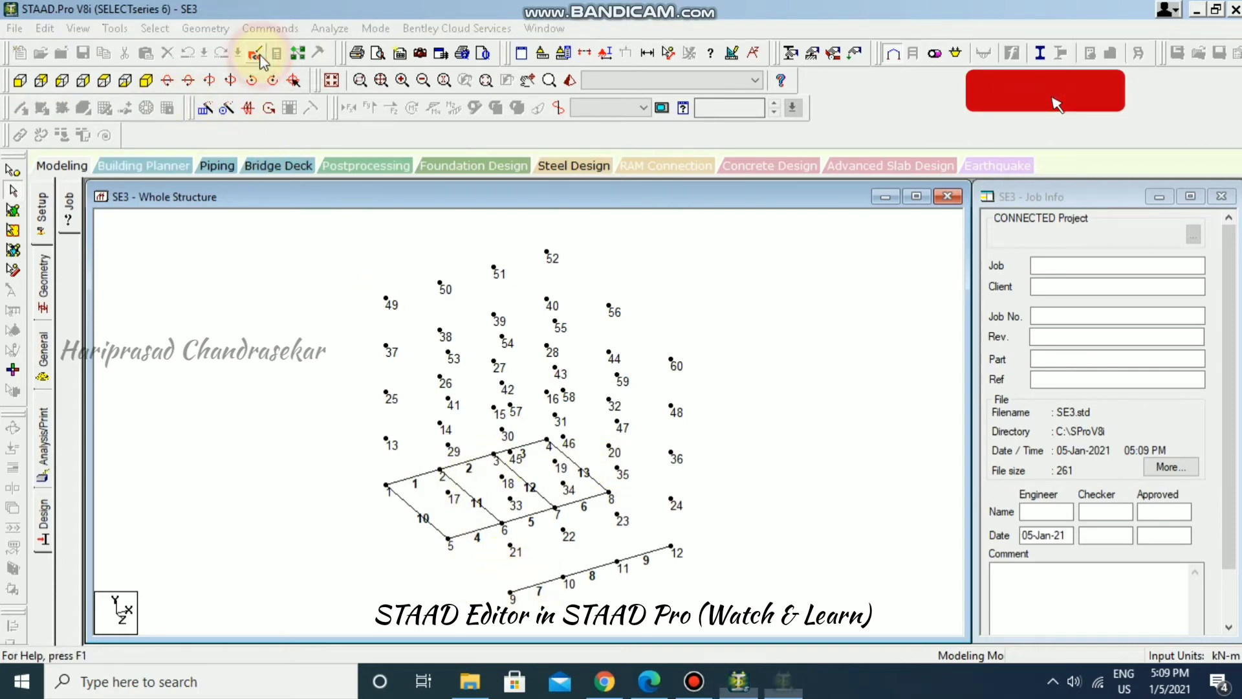
pyautogui.click(834, 402)
# - Reload the model and display both node and beam numbers
pyautogui.press('Return')
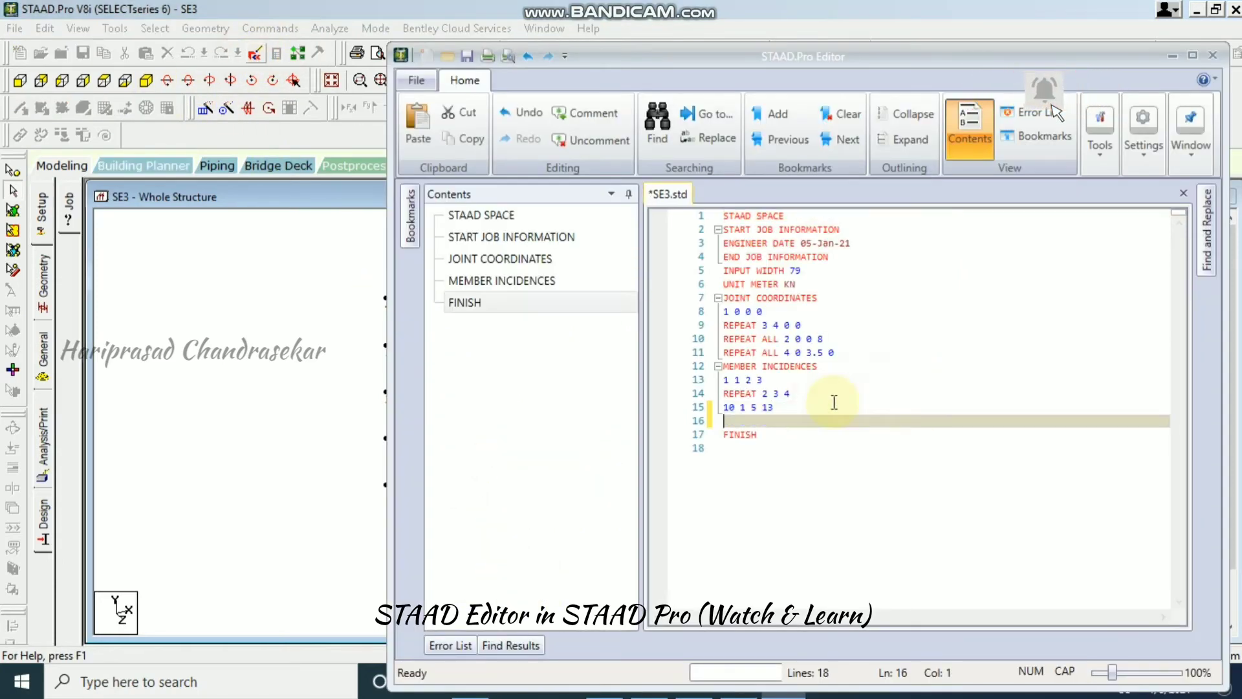
pyautogui.click(268, 310)
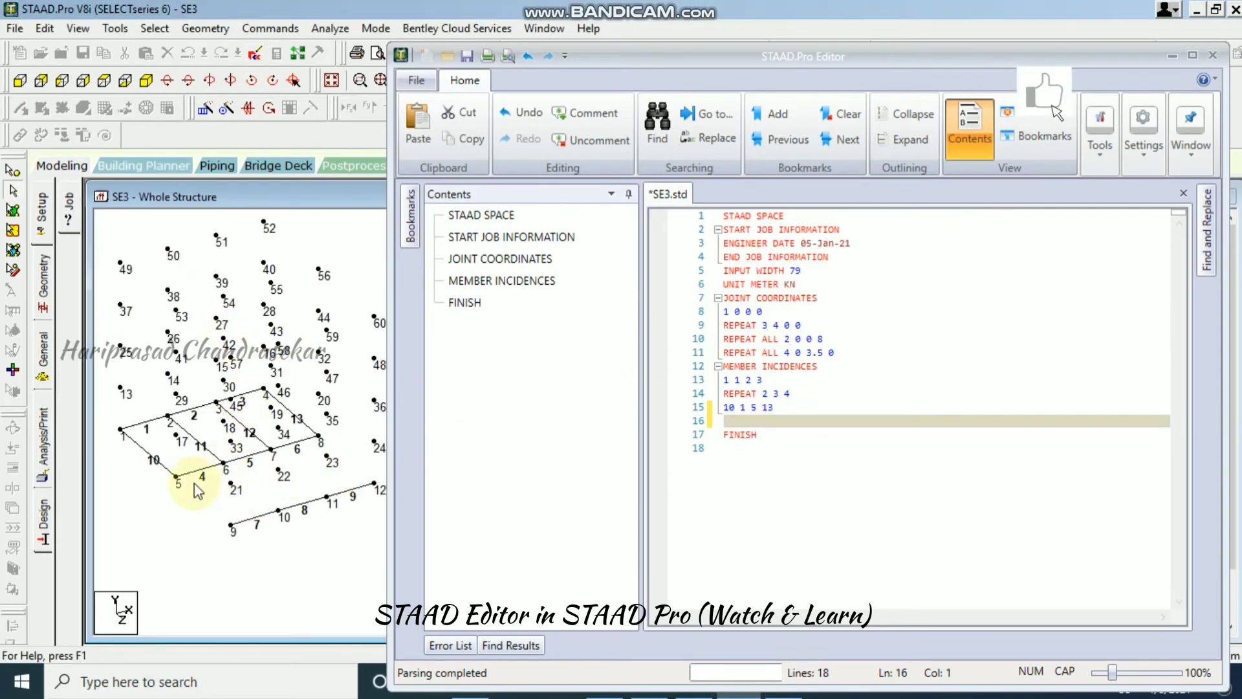
pyautogui.hotkey('alt', 'F4')
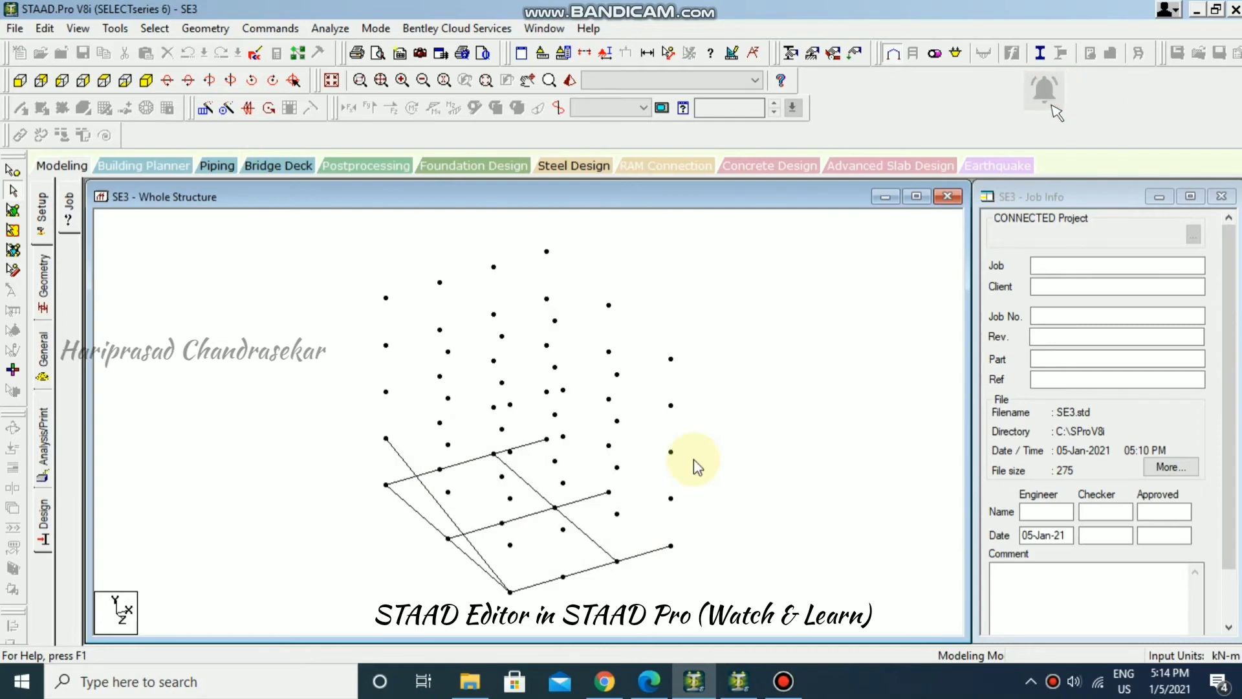
pyautogui.hotkey('shift', 'n')
pyautogui.hotkey('shift', 'b')
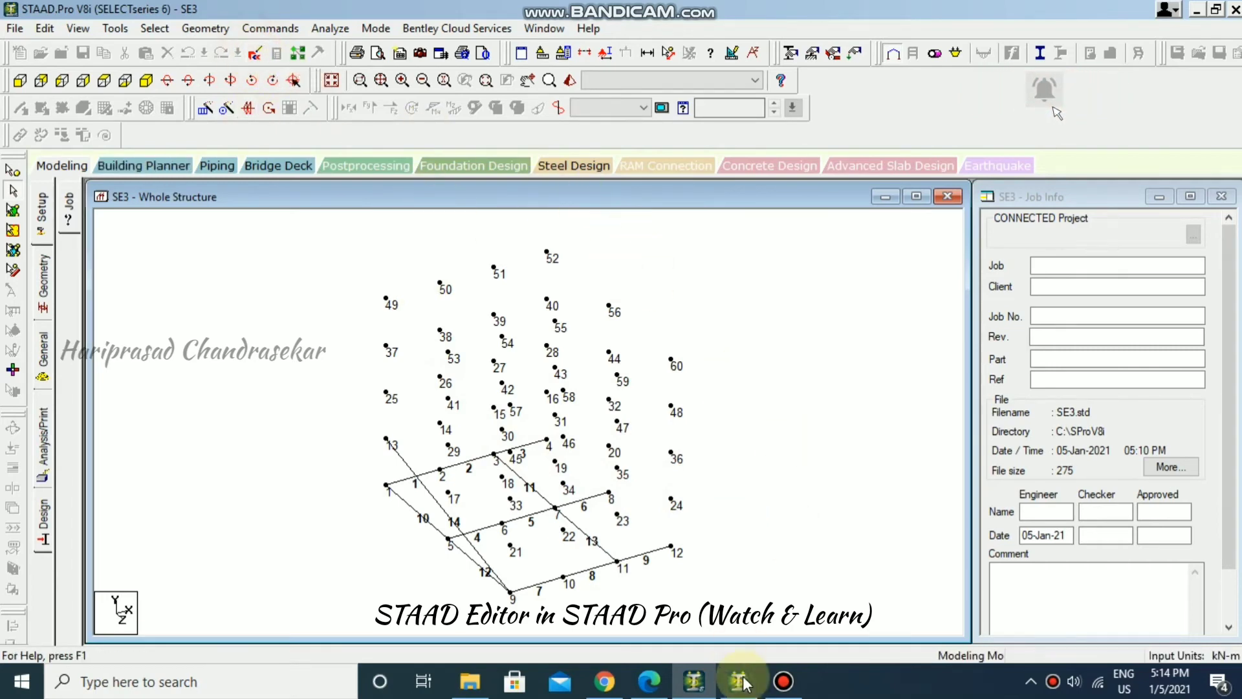
# - Delete the REPEAT 1 1 2 line from the input file and reload
pyautogui.click(249, 108)
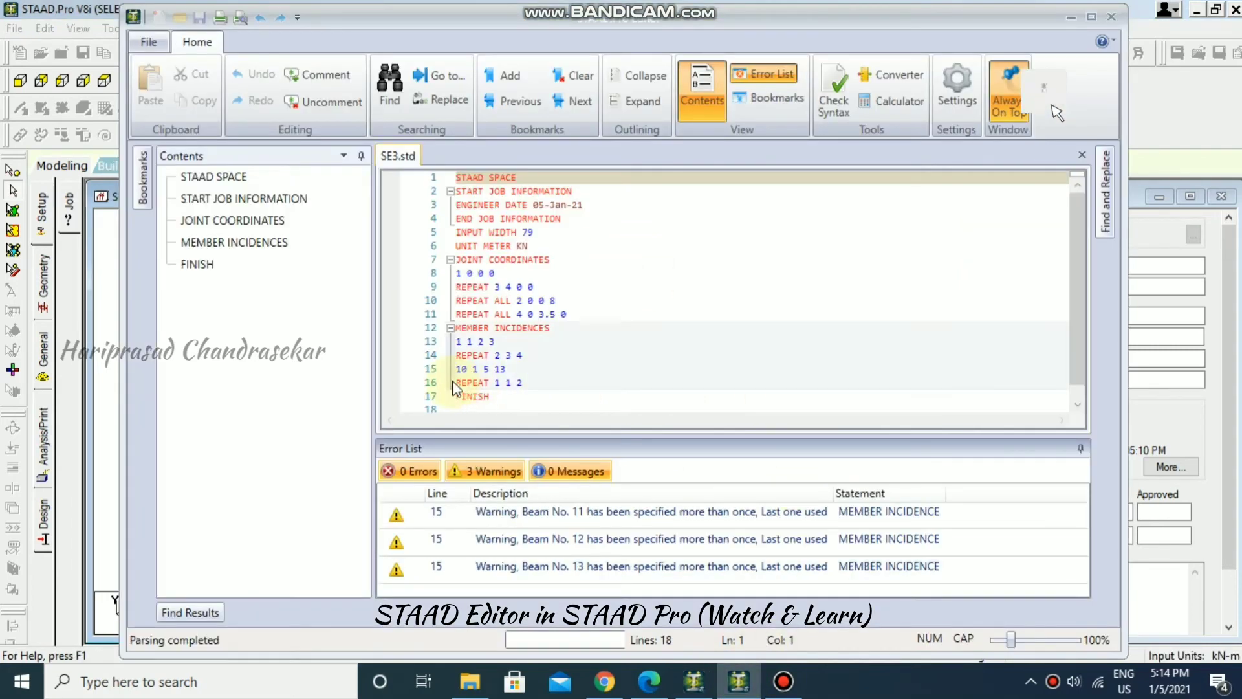
pyautogui.moveTo(456, 382); pyautogui.dragTo(548, 383)
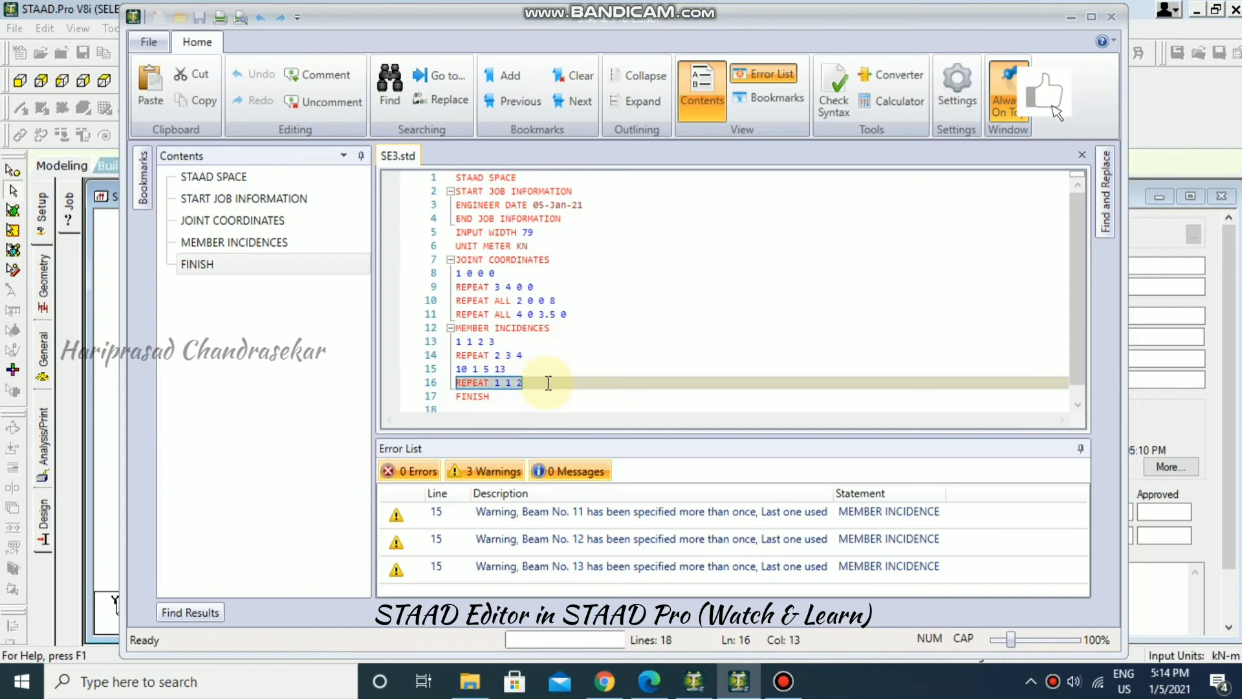
pyautogui.press('Delete')
pyautogui.press('Delete')
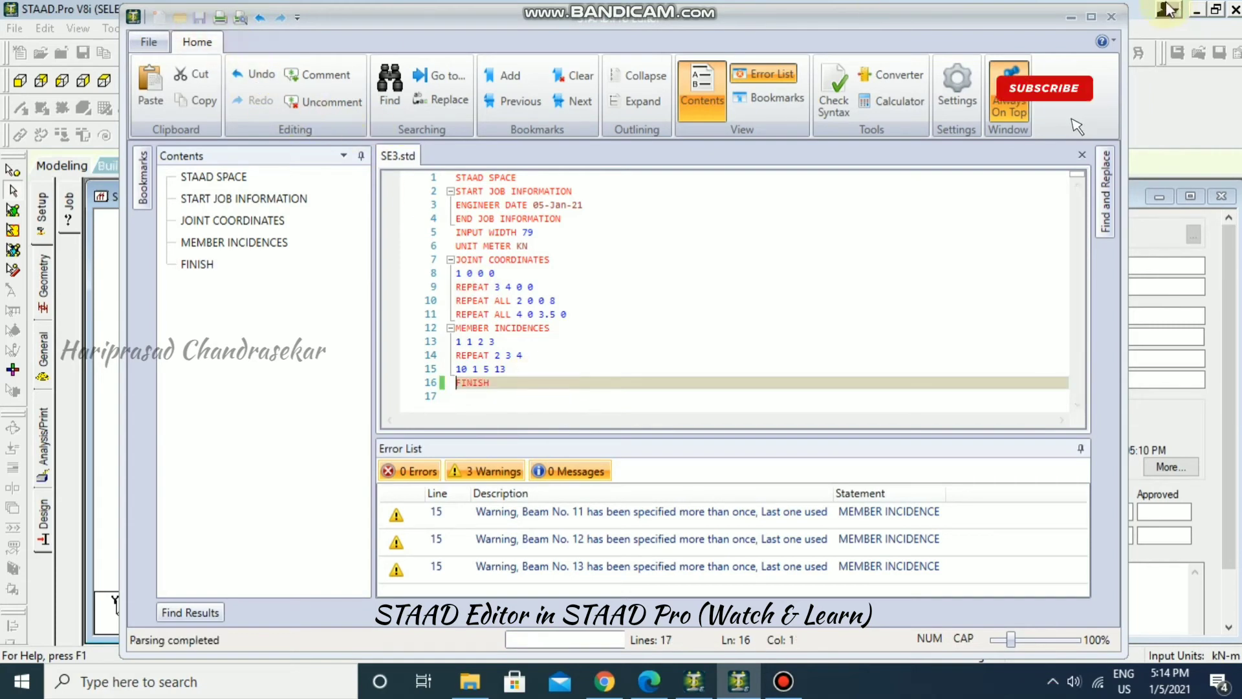
pyautogui.click(202, 18)
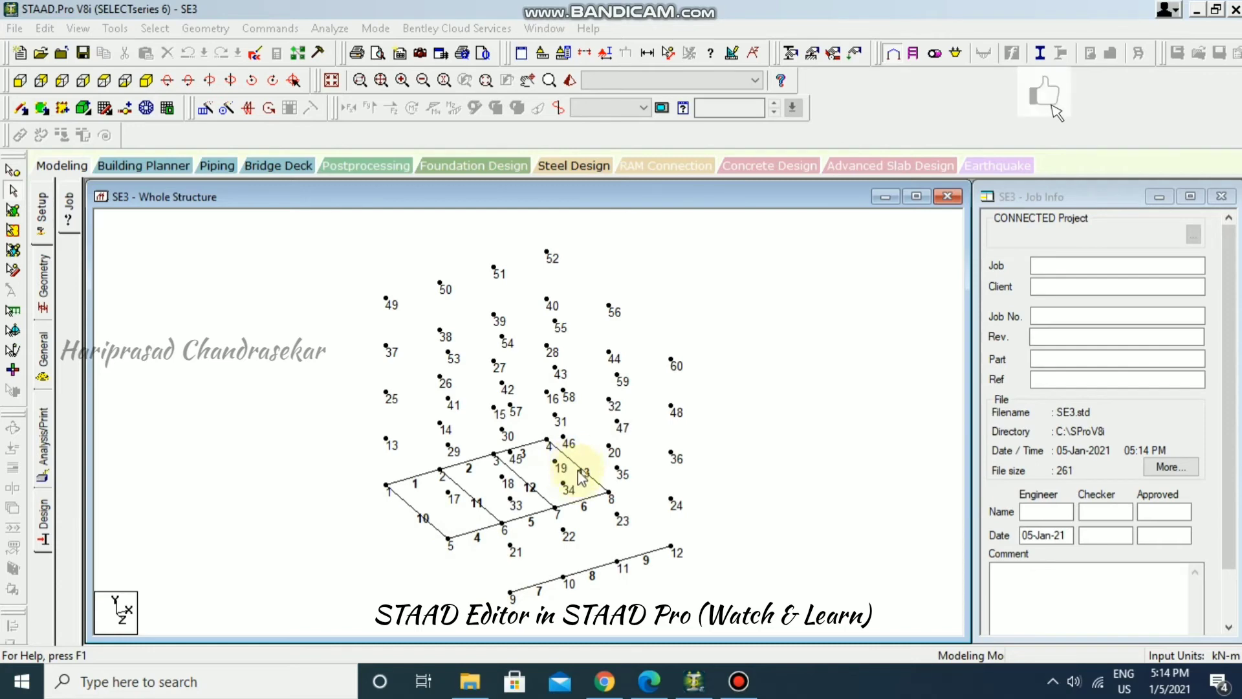
# - Add the member line 20 5 9 23 below line 15 for beams 20–23 and reload
pyautogui.click(255, 54)
pyautogui.click(557, 371)
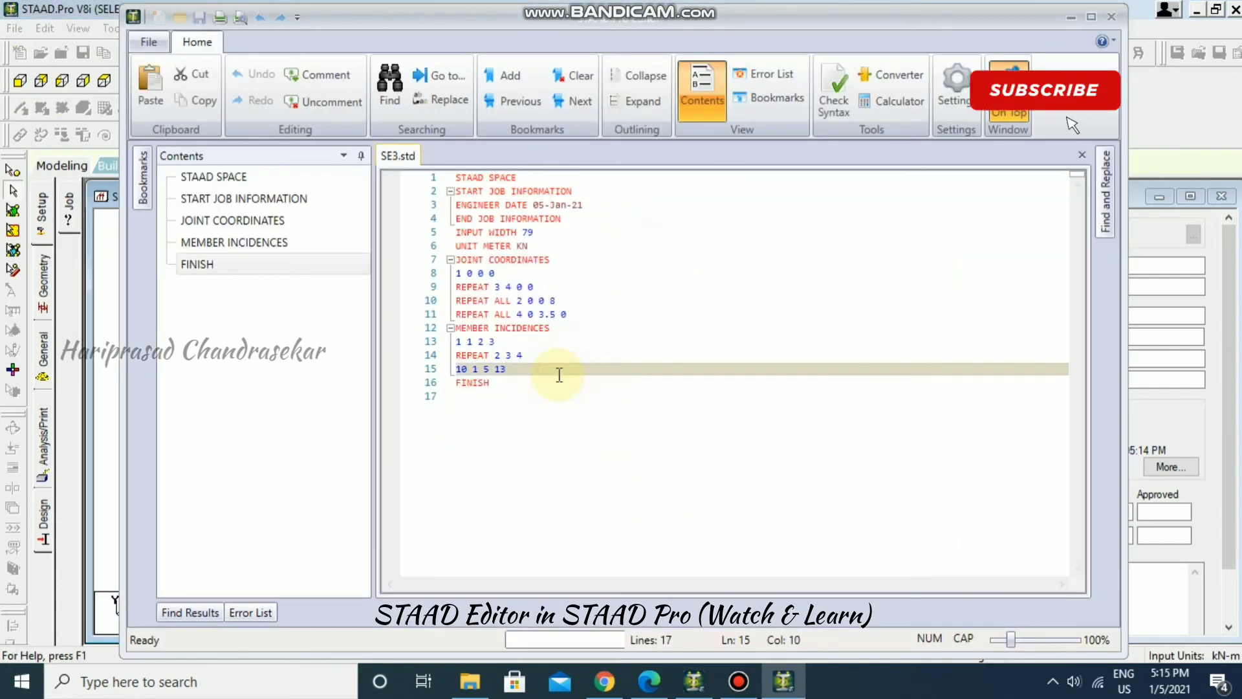
pyautogui.press('Return')
pyautogui.write('20 ')
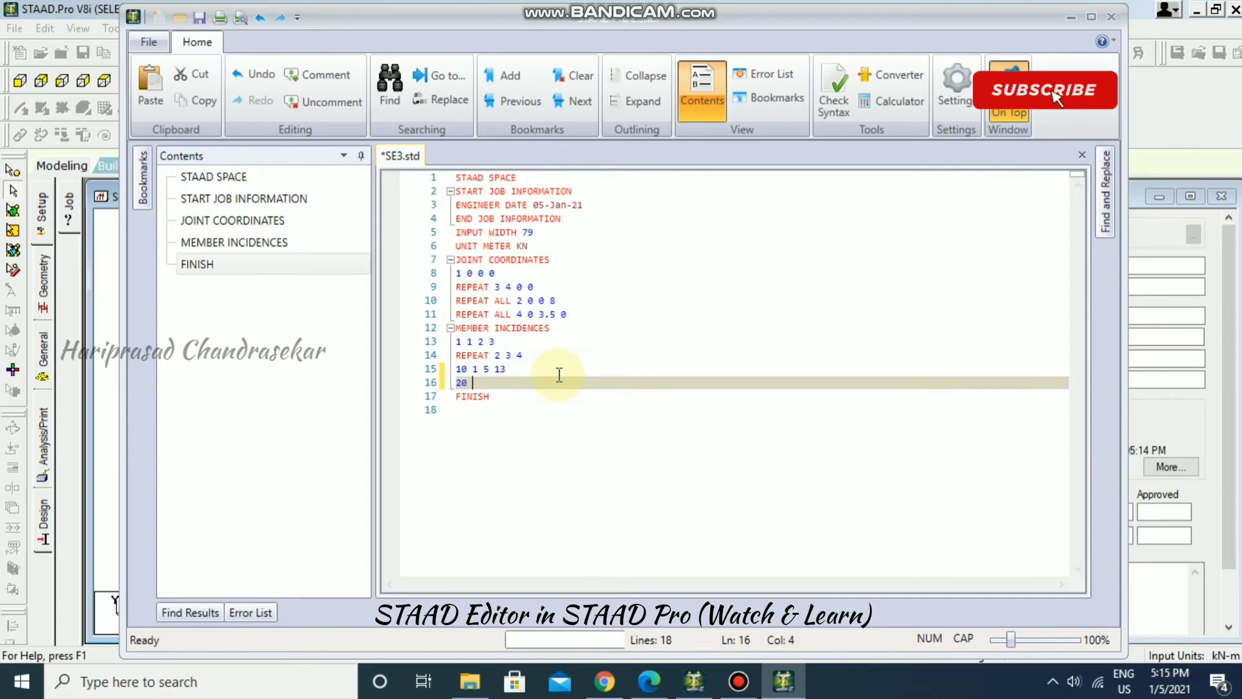
pyautogui.write('5 9')
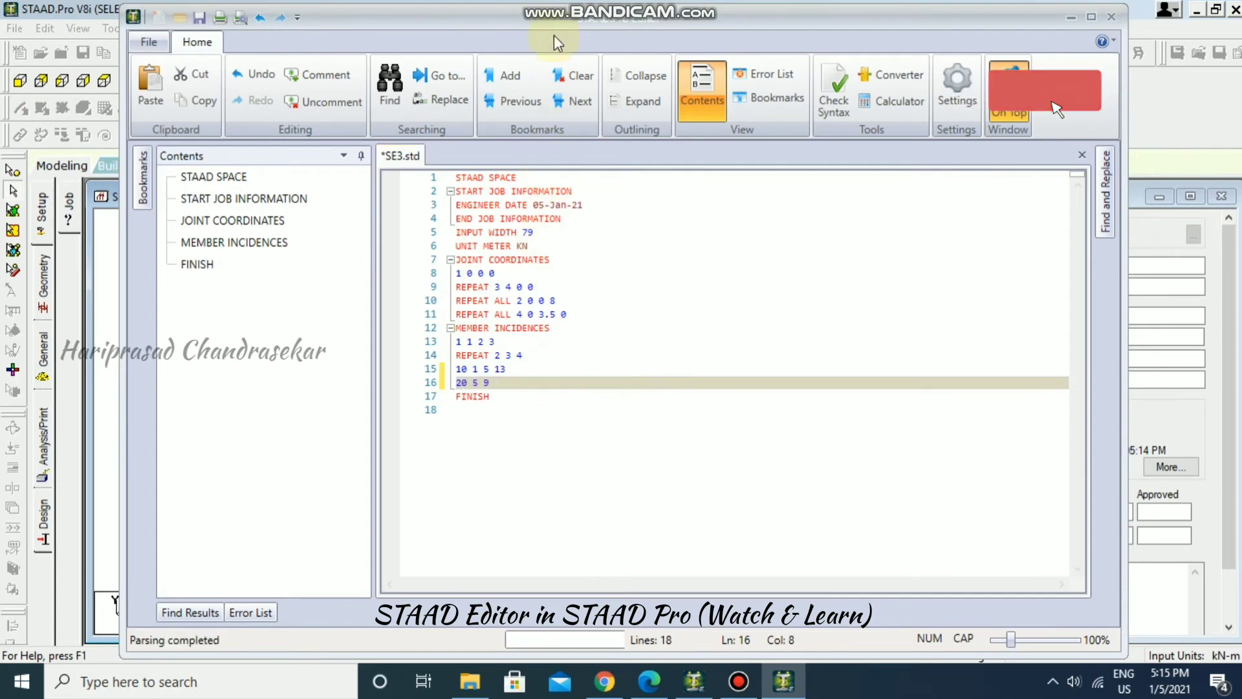
pyautogui.moveTo(556, 15); pyautogui.dragTo(1088, 14)
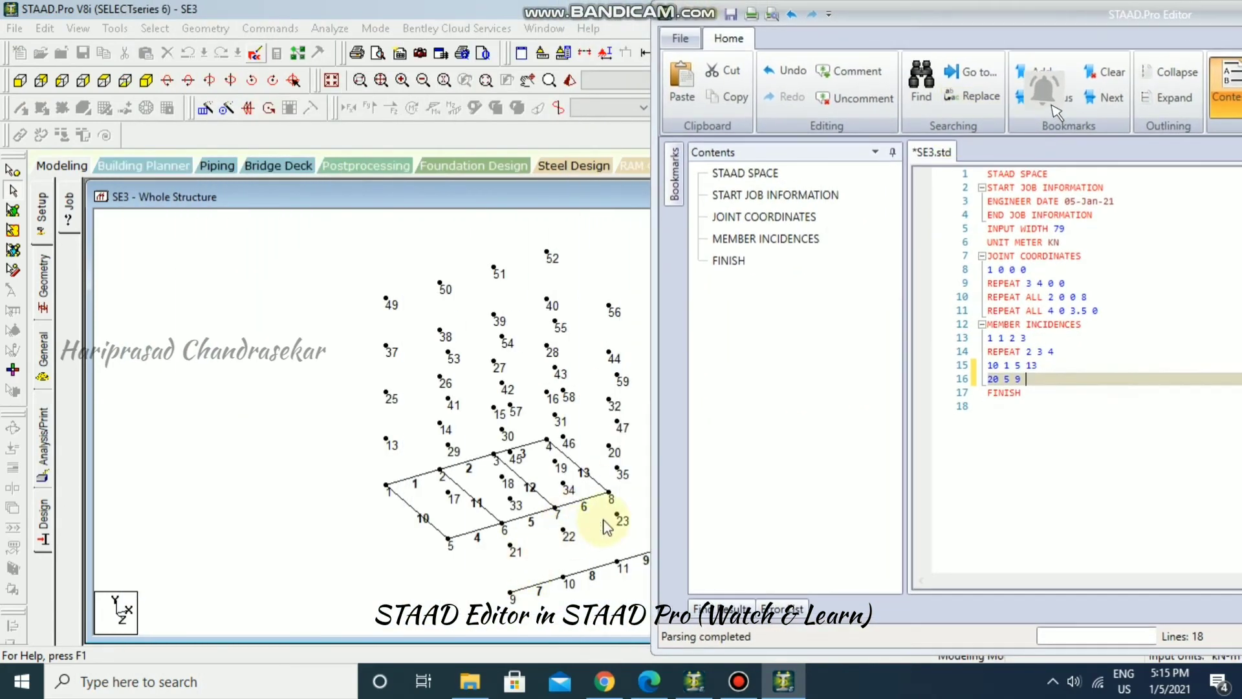
pyautogui.write('23')
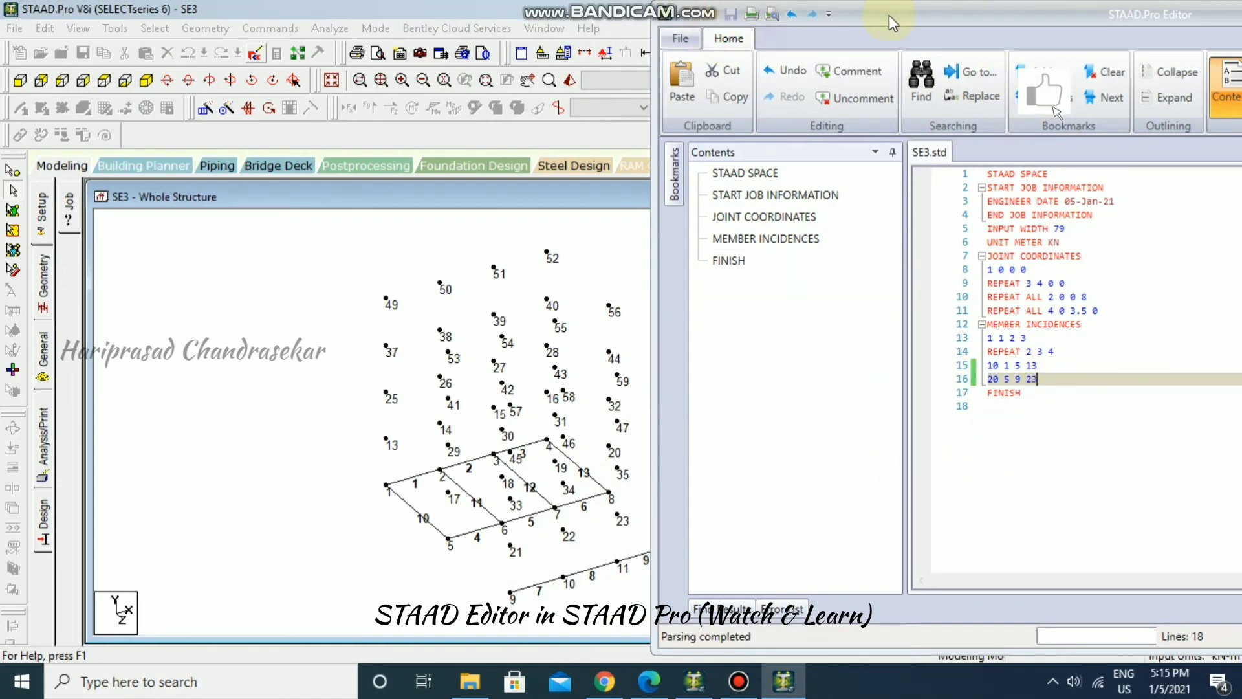
pyautogui.moveTo(889, 14); pyautogui.dragTo(235, 33)
pyautogui.click(990, 36)
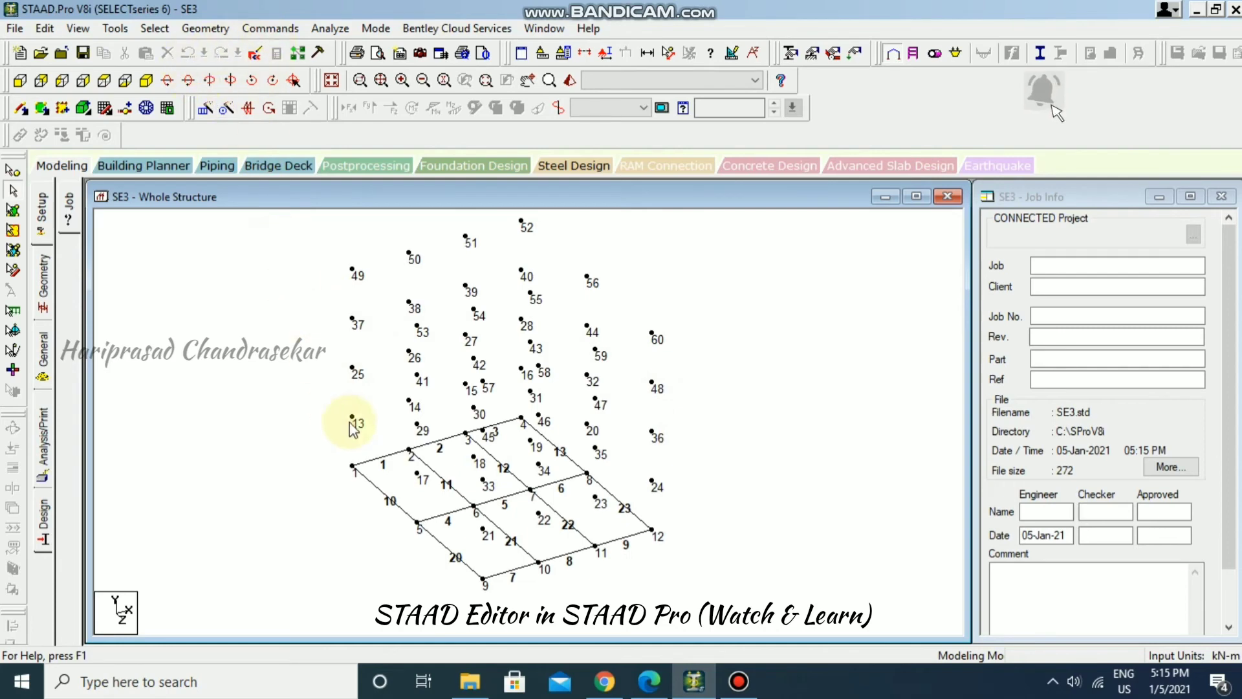
# - Add a trial REPEAT ALL 4 0 3.5 0 line after member 20's line, save and reload
pyautogui.click(254, 53)
pyautogui.click(429, 399)
pyautogui.press('Return')
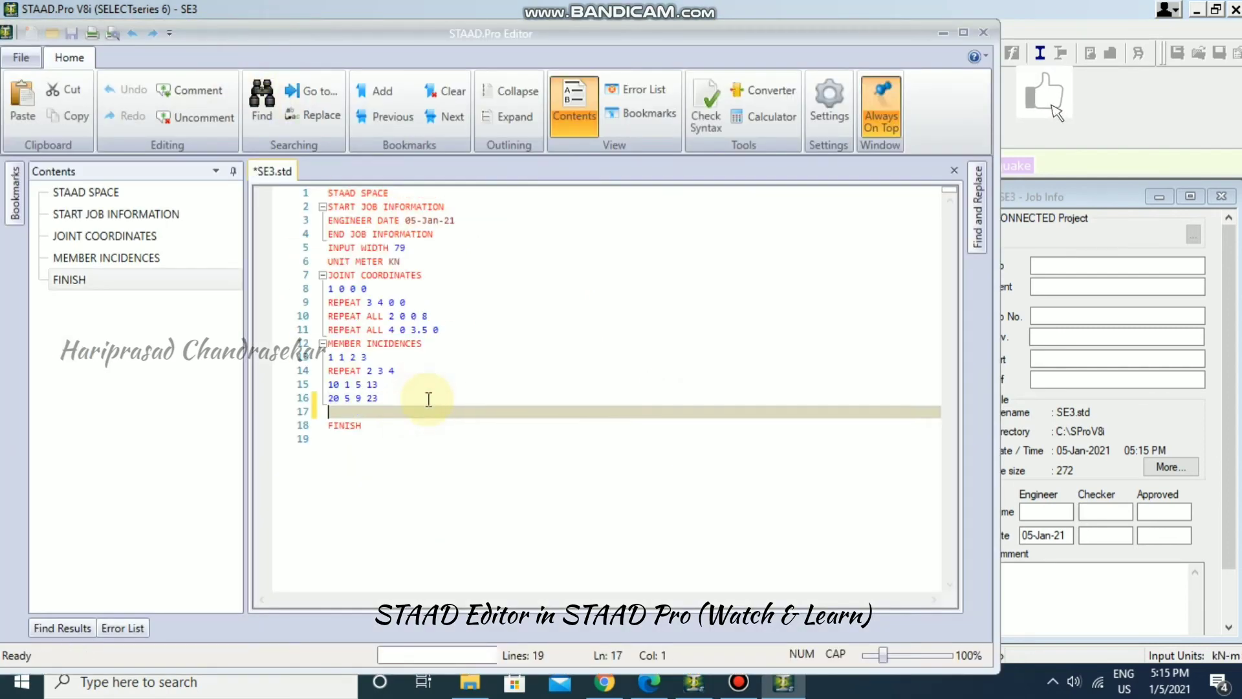
pyautogui.write('R')
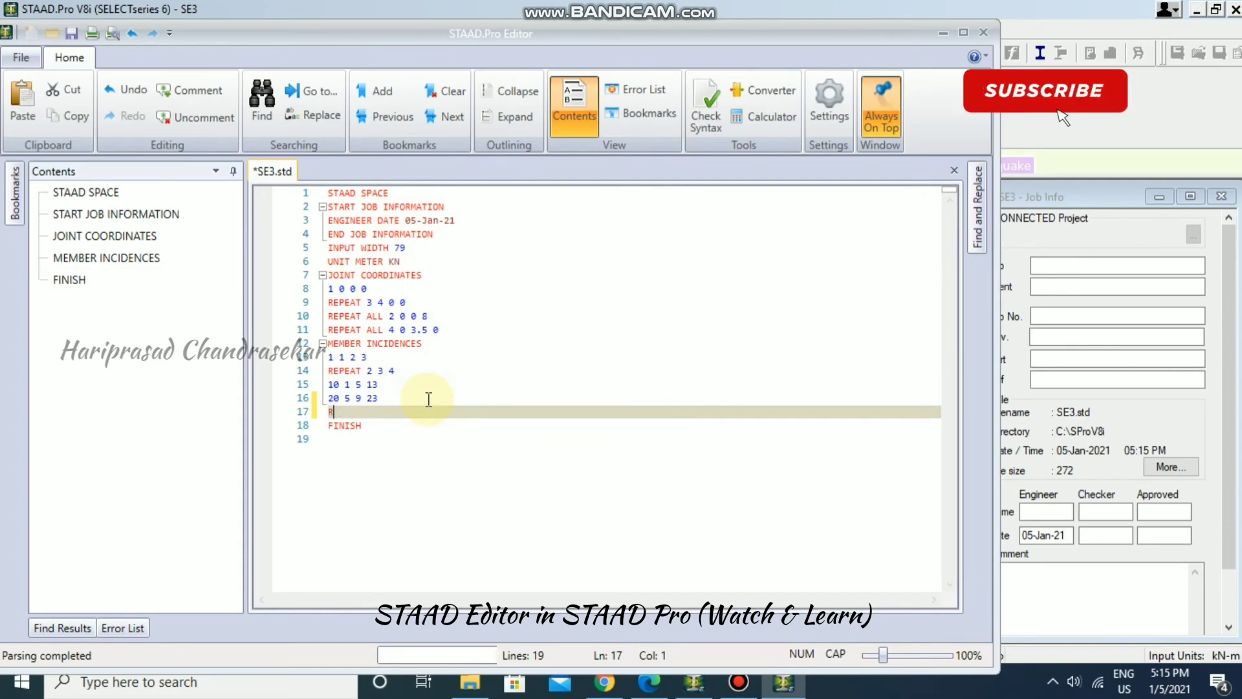
pyautogui.write('EPEAT A')
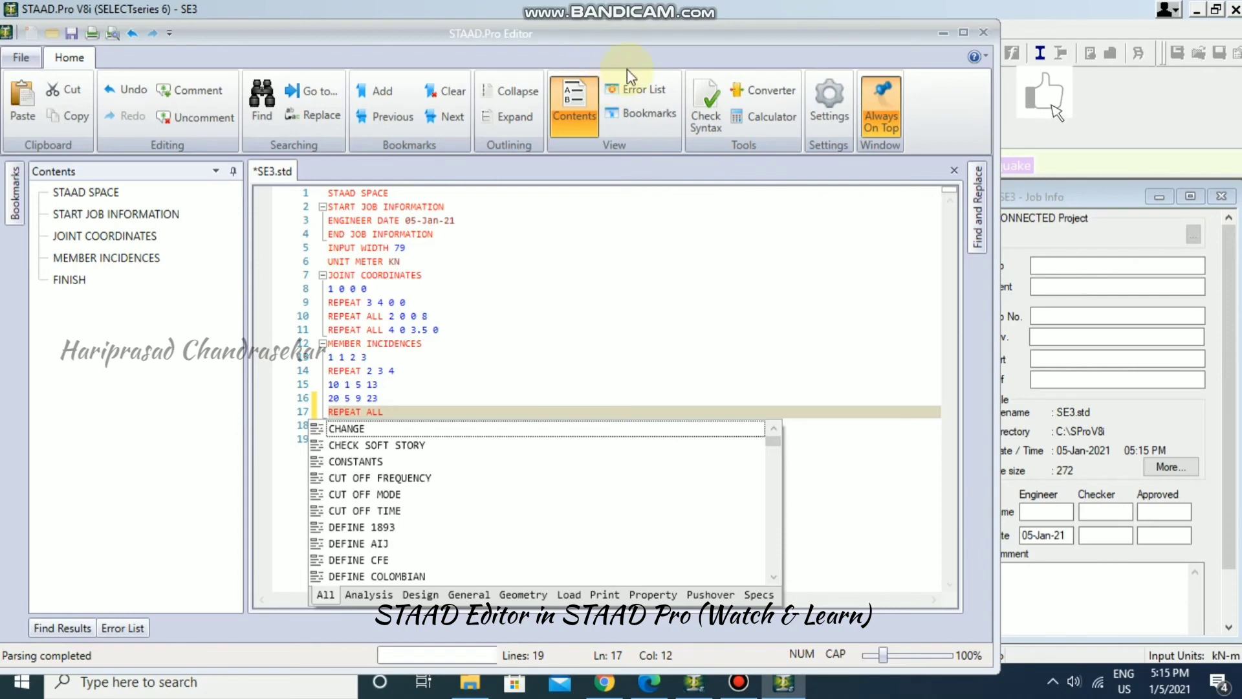
pyautogui.write('4 ')
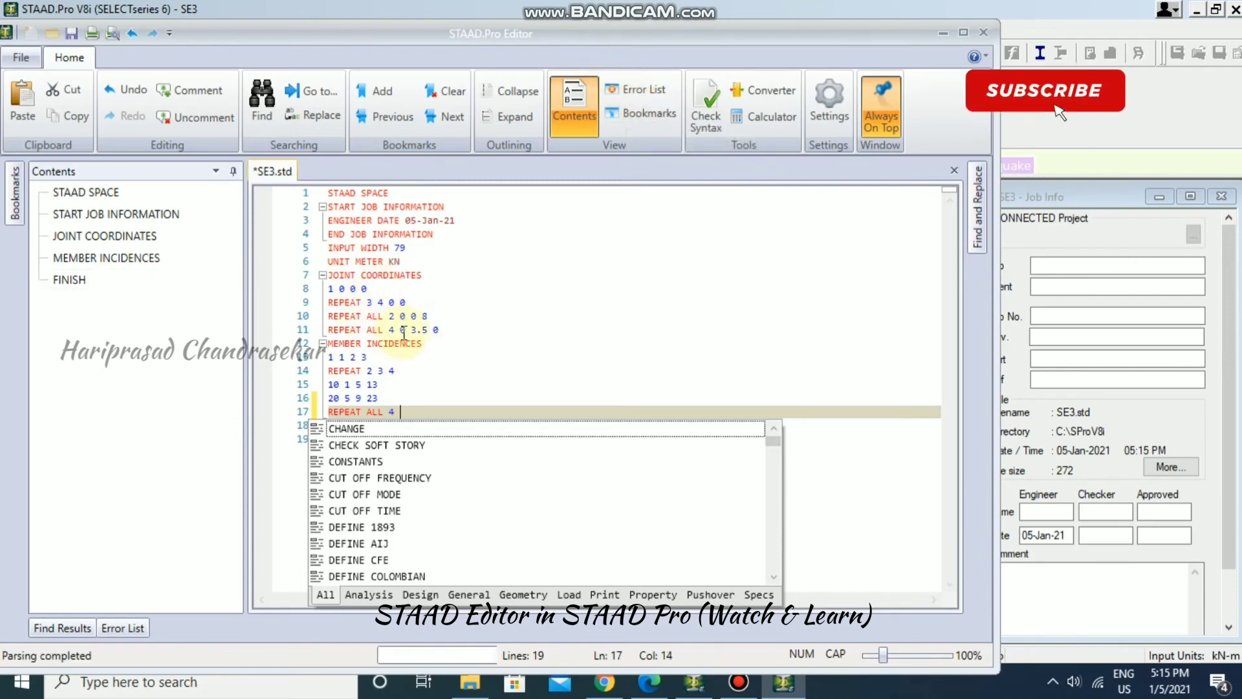
pyautogui.write('0 3')
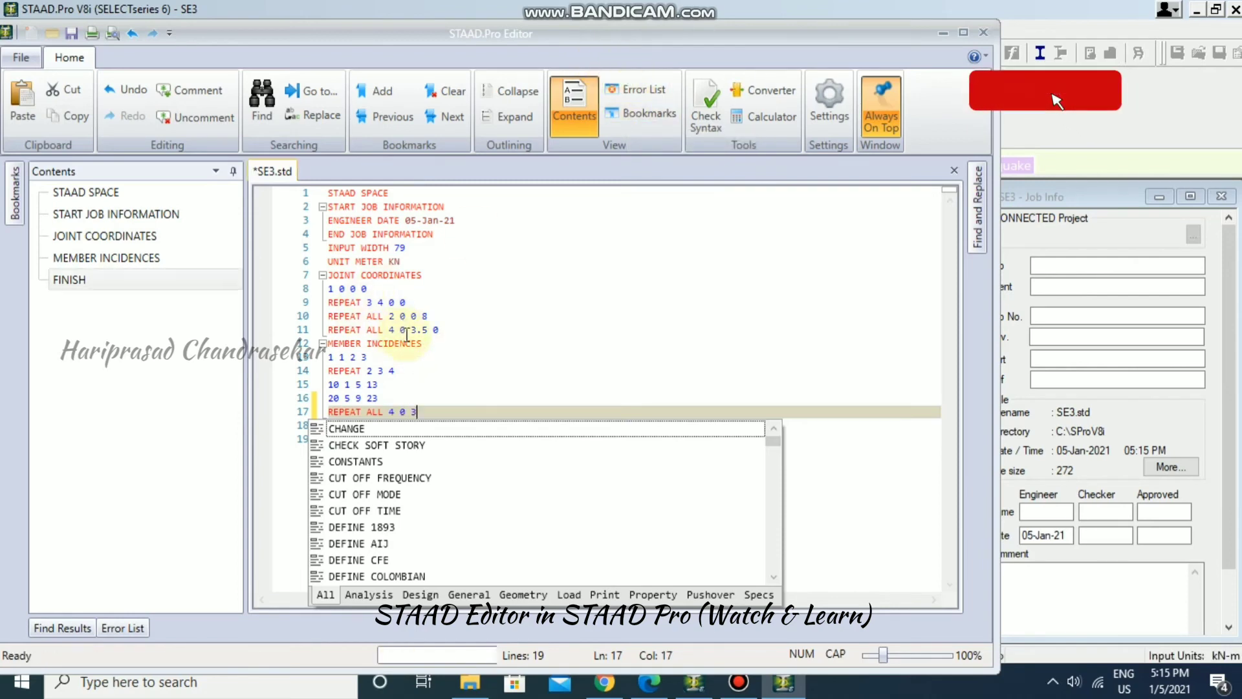
pyautogui.write('.5 0')
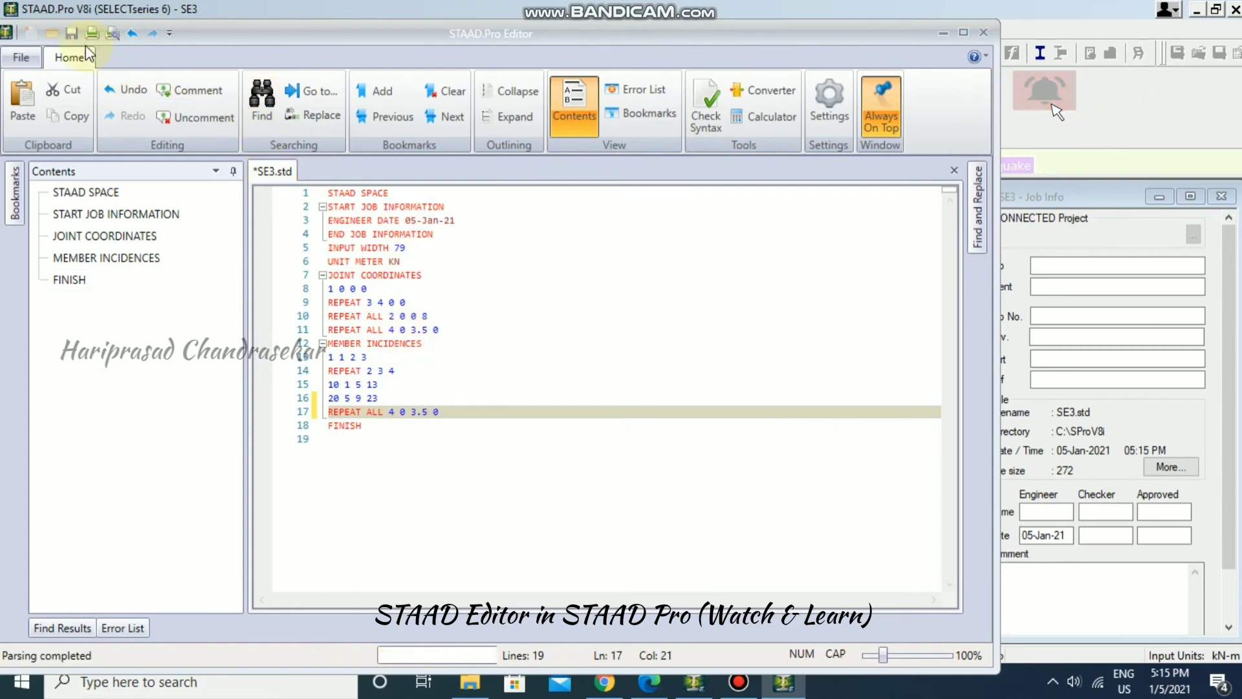
pyautogui.click(73, 34)
pyautogui.click(985, 33)
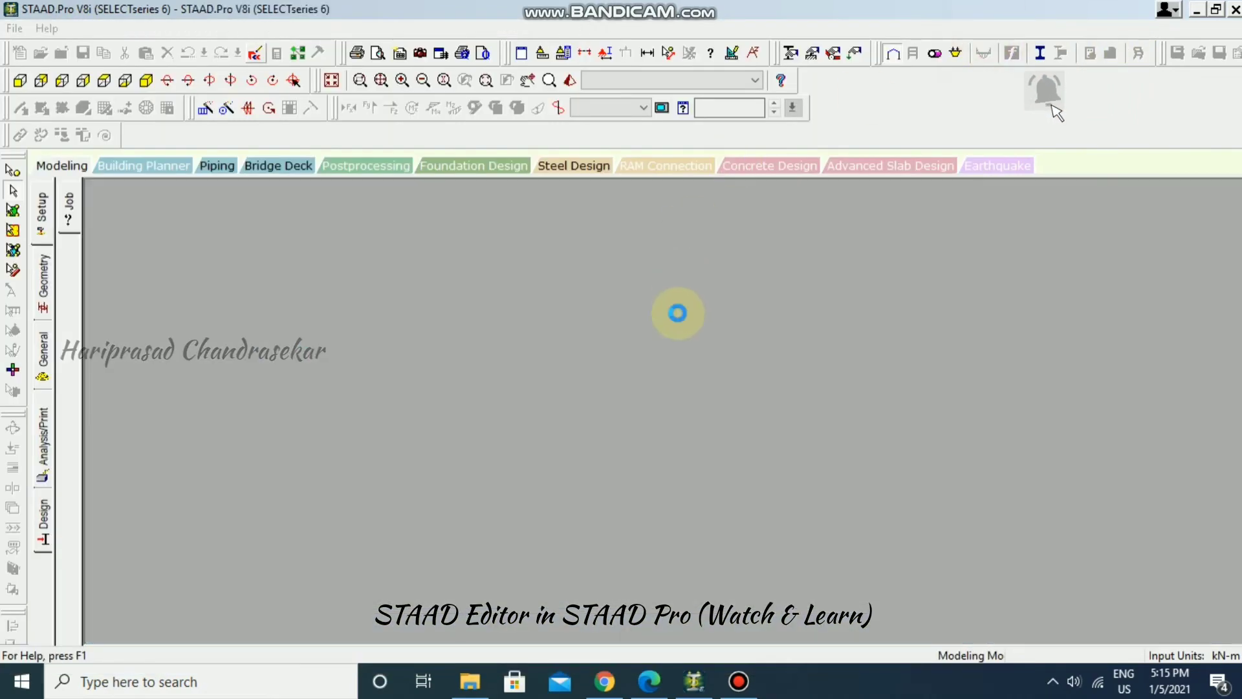
# - Delete the REPEAT ALL line and its empty line, then reload the model
pyautogui.click(661, 381)
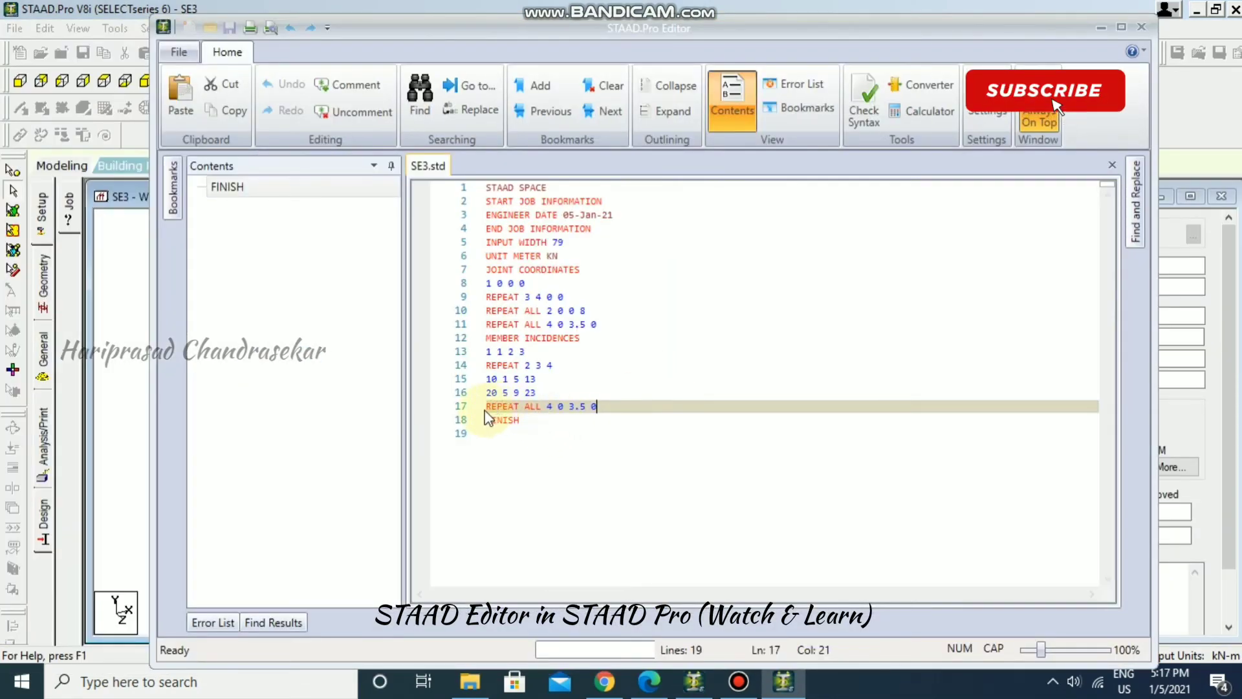
pyautogui.moveTo(487, 406); pyautogui.dragTo(604, 405)
pyautogui.press('Delete')
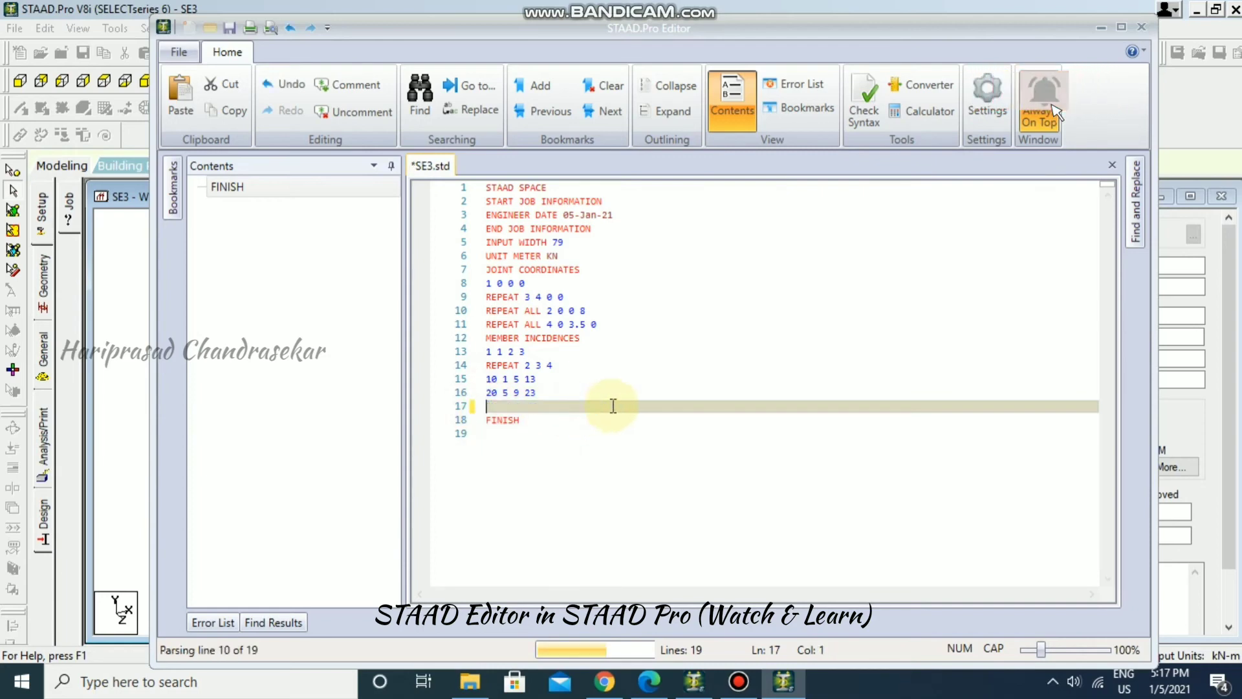
pyautogui.press('Delete')
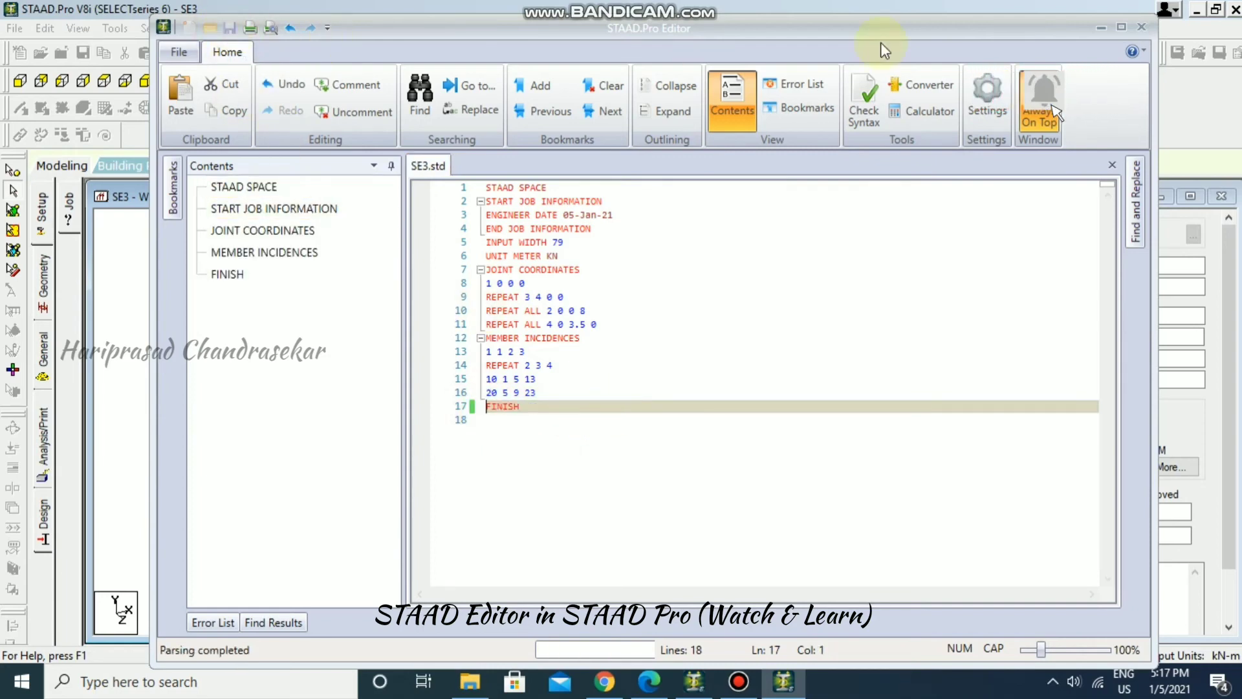
pyautogui.click(1142, 28)
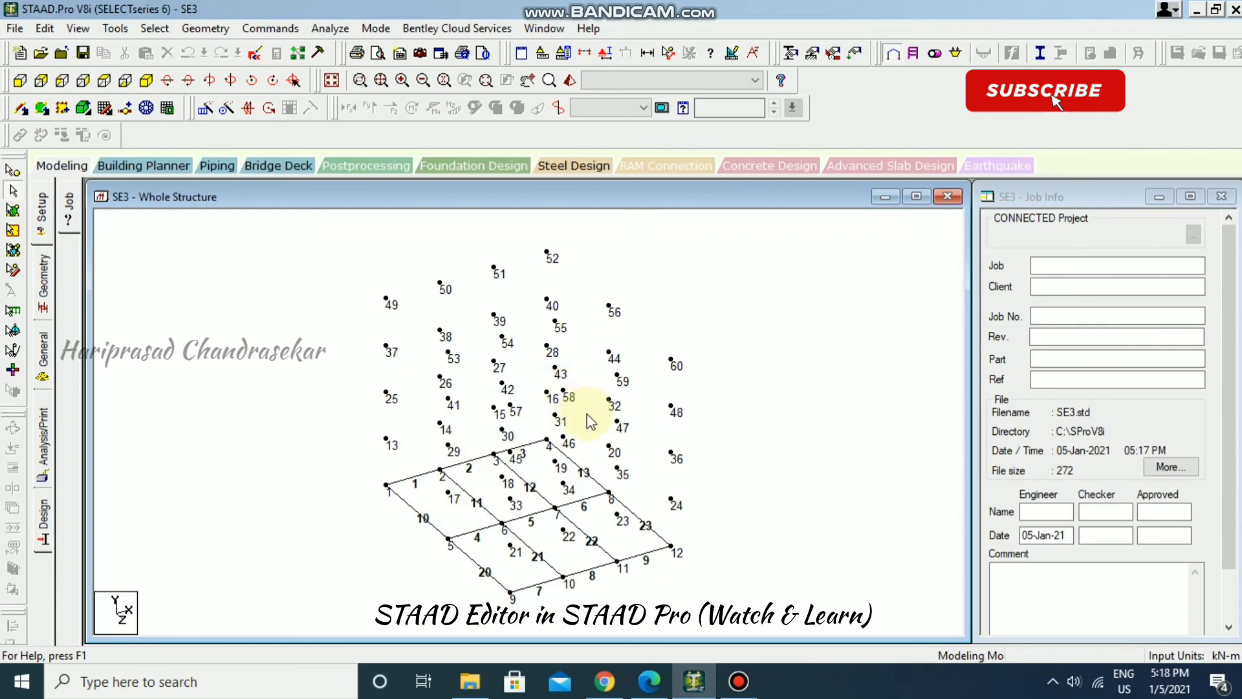
# - Add the column line 24 1 13 27 after 20 5 9 23, save and reload
pyautogui.click(255, 51)
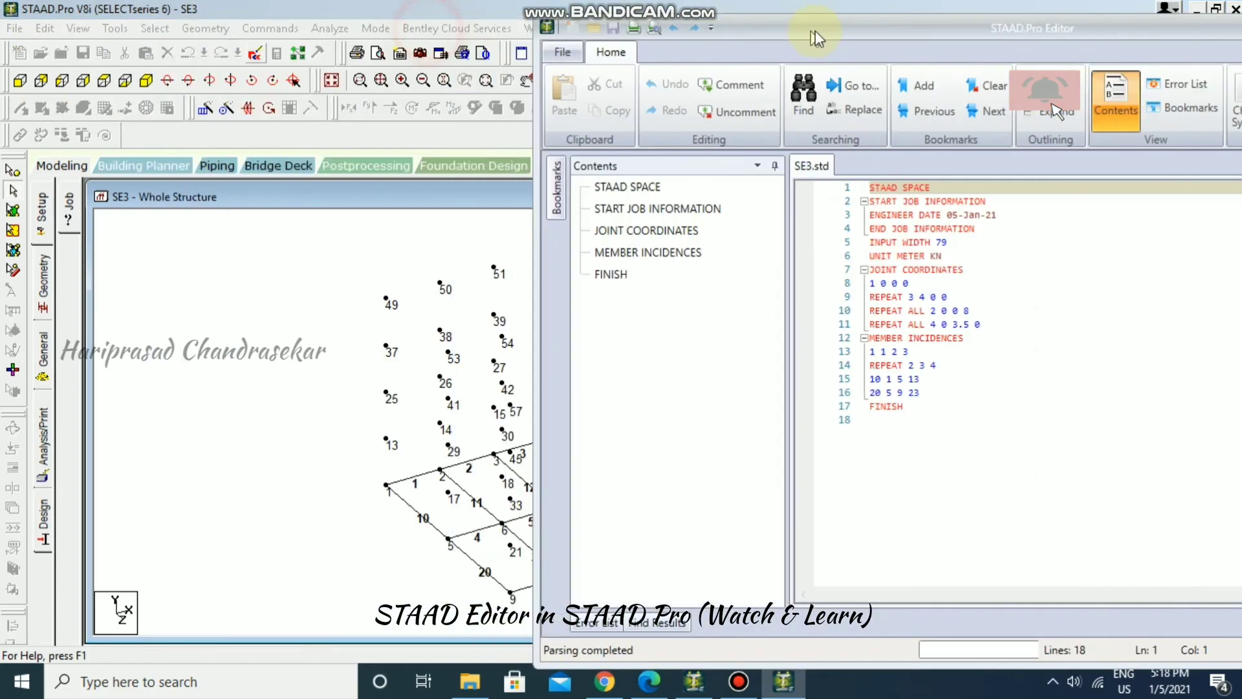
pyautogui.moveTo(816, 38); pyautogui.dragTo(853, 37)
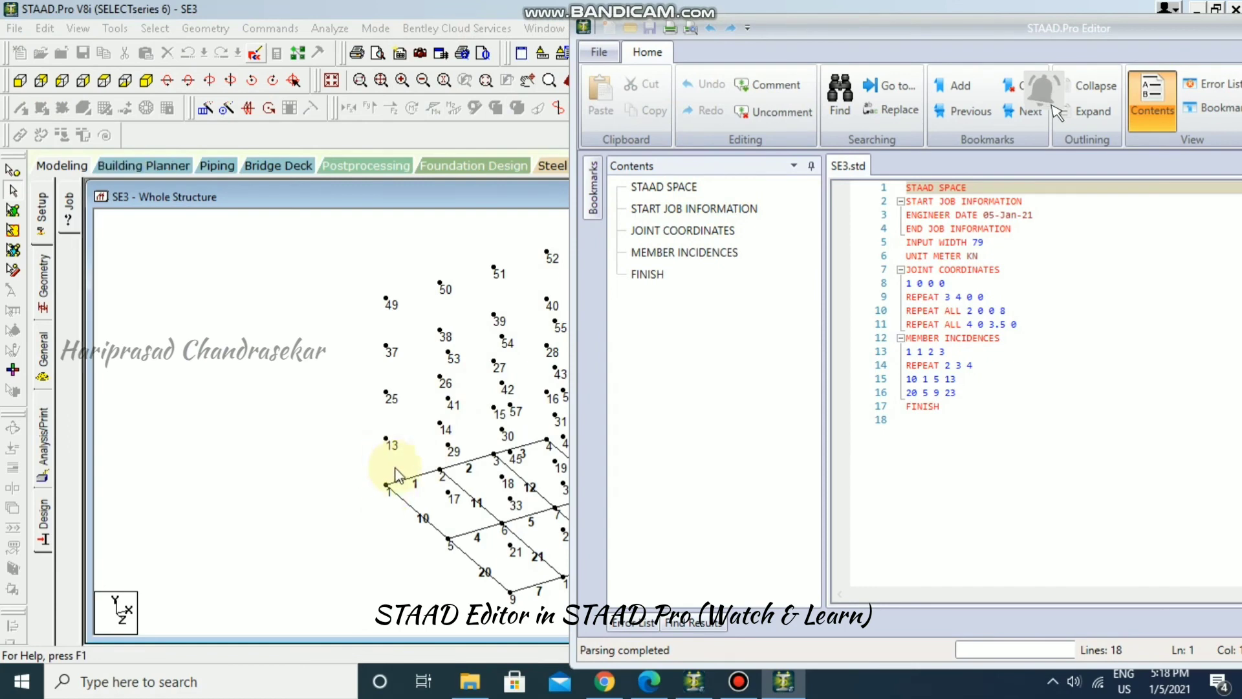
pyautogui.moveTo(435, 422); pyautogui.dragTo(322, 385, button='middle')
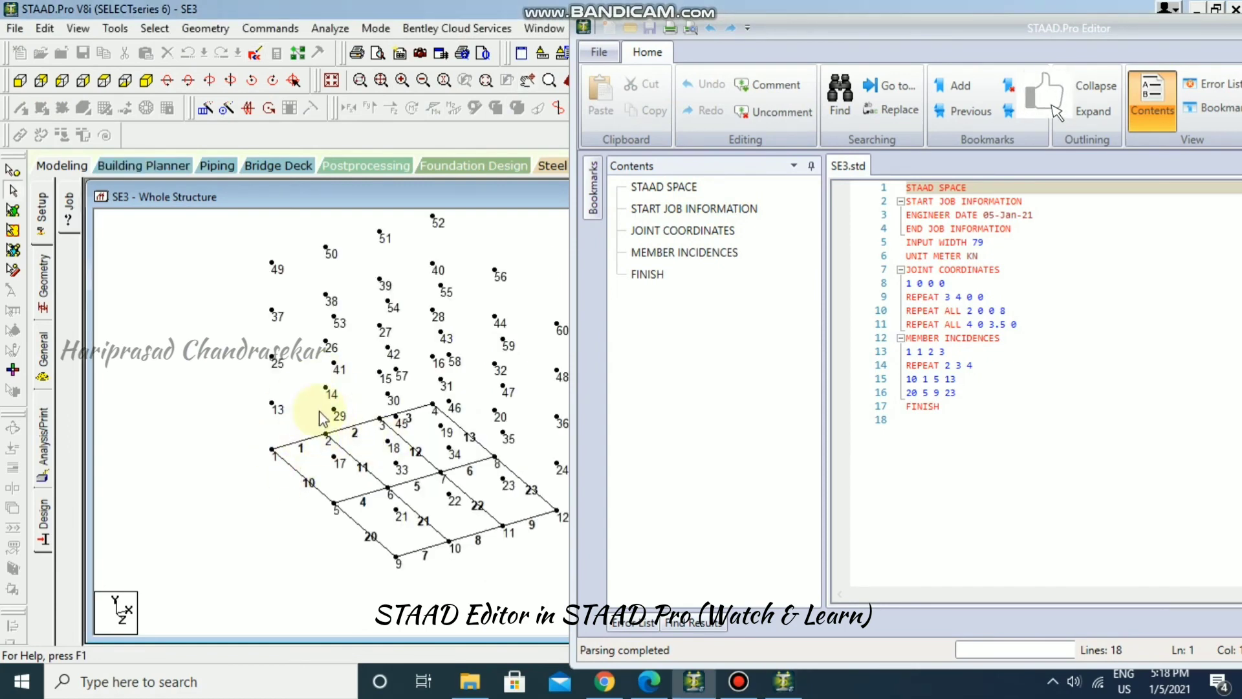
pyautogui.click(989, 394)
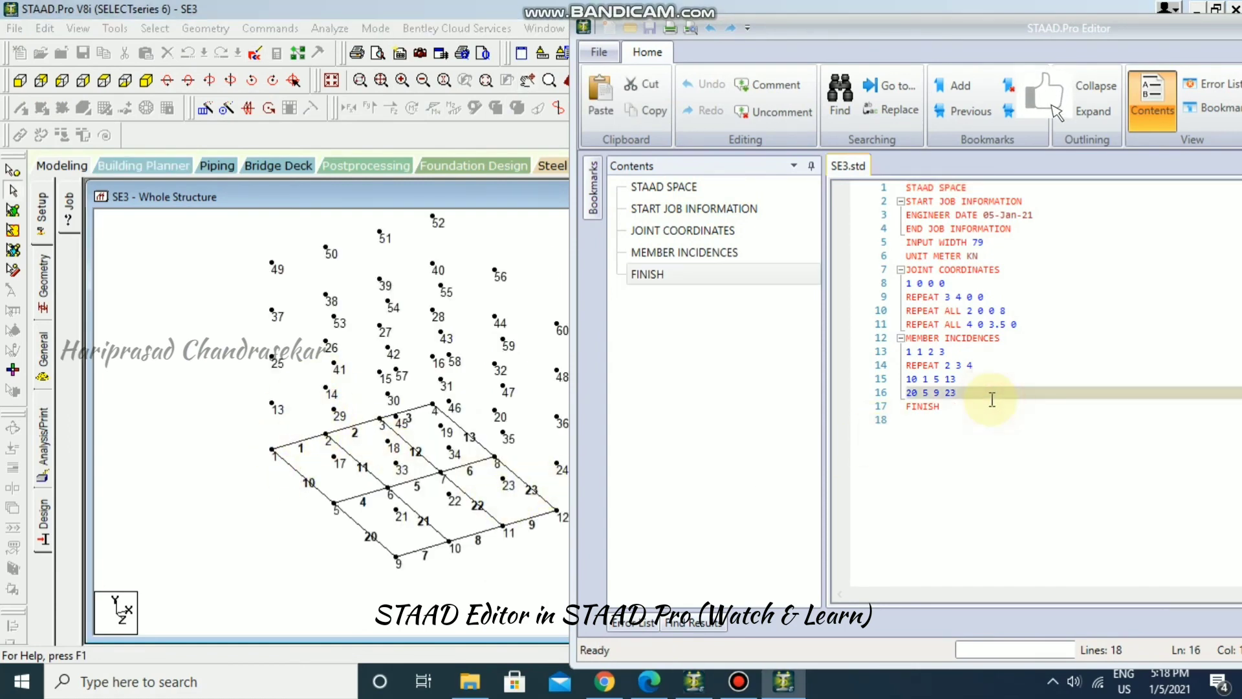
pyautogui.press('Return')
pyautogui.write('24 1 3')
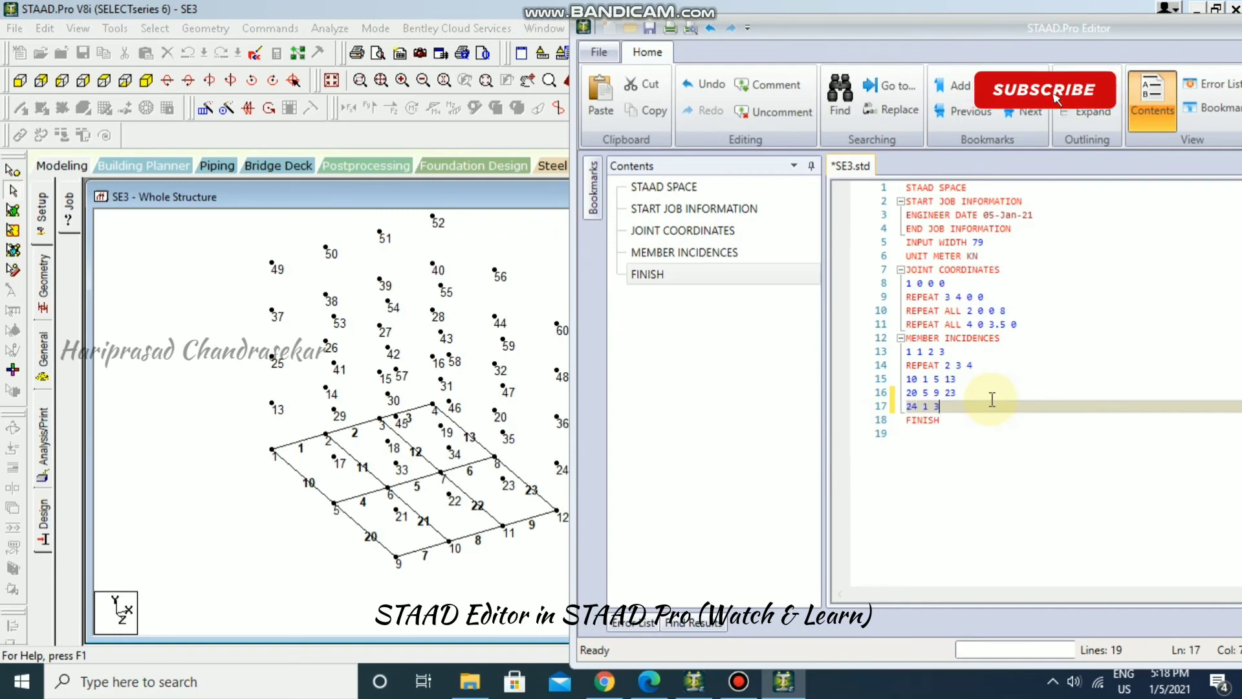
pyautogui.press('BackSpace')
pyautogui.write('13 ')
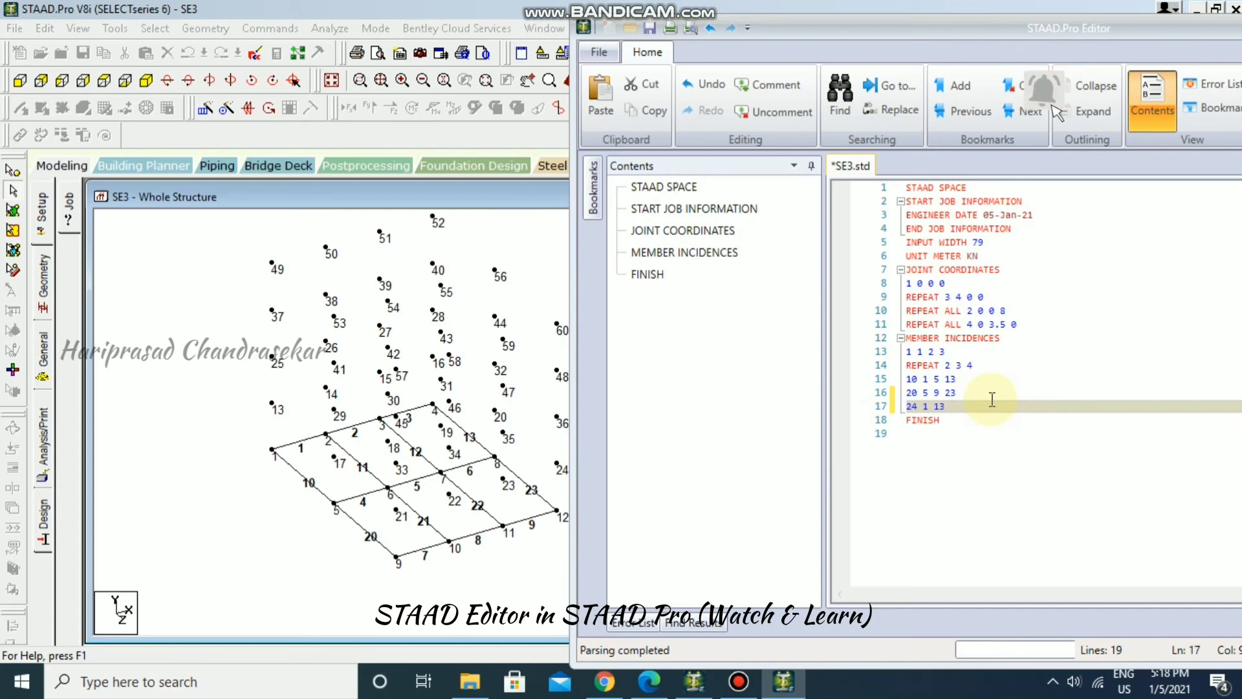
pyautogui.write('27')
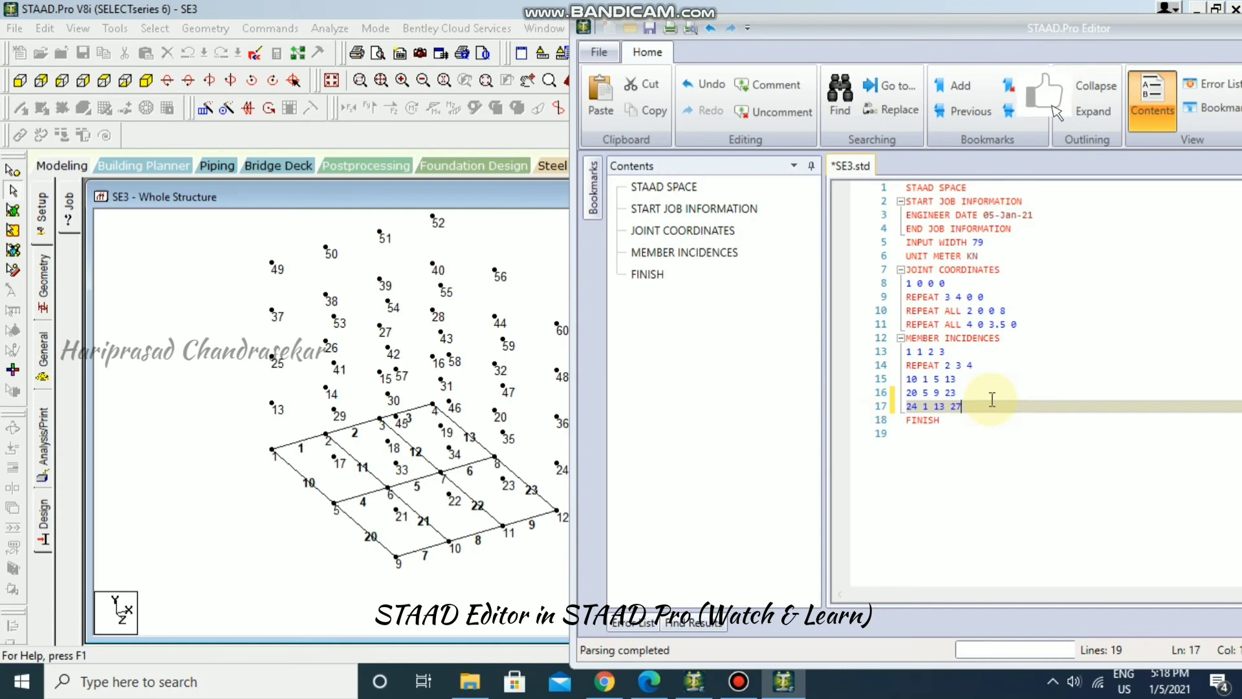
pyautogui.click(649, 29)
pyautogui.doubleClick(1067, 30)
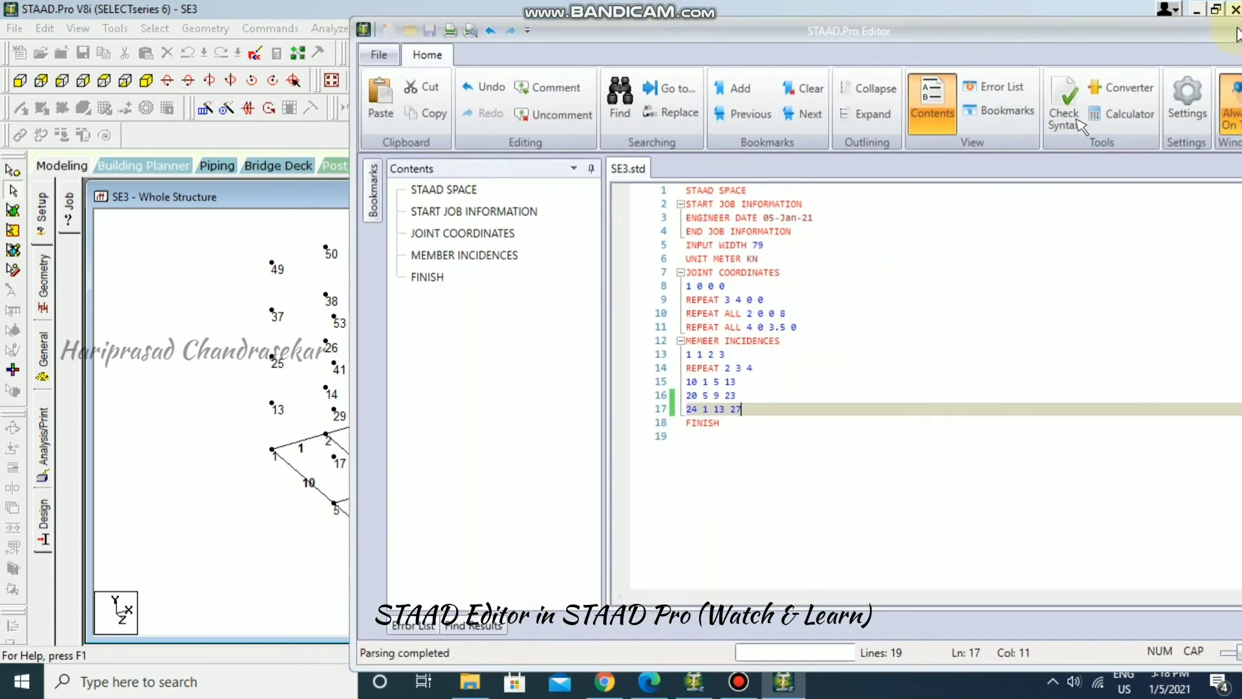
pyautogui.click(1177, 38)
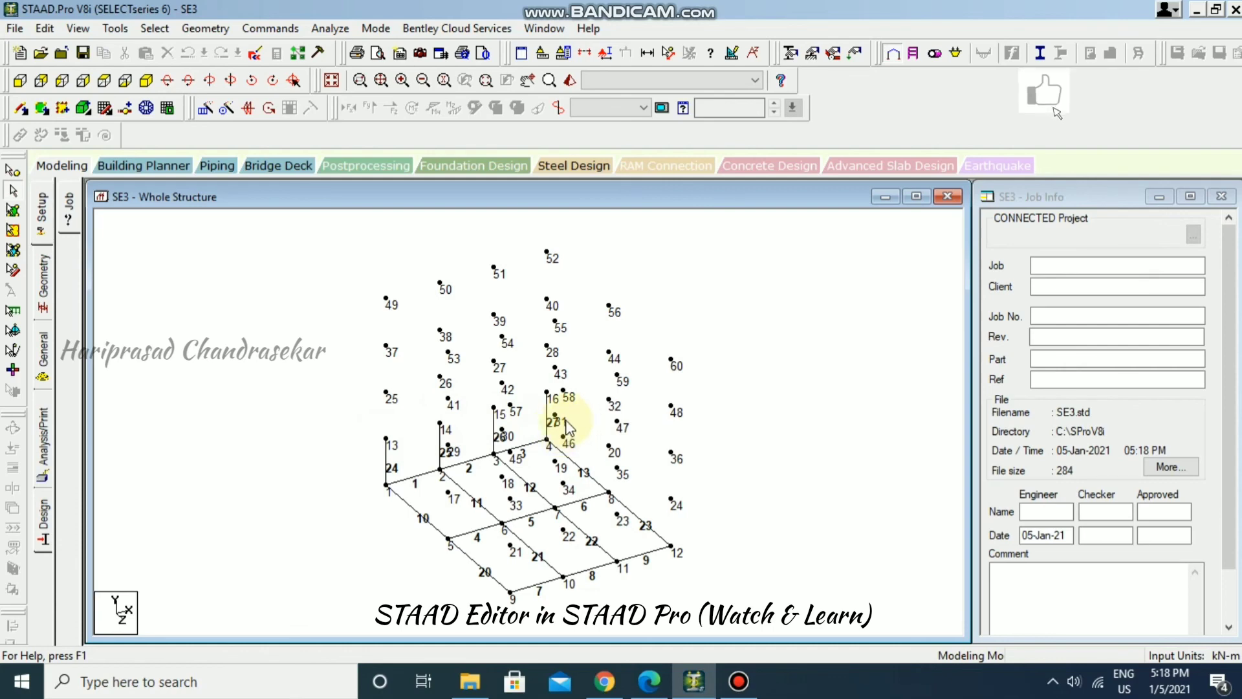
# - Add the member line 28 13 14 30 below the column line, save and reload
pyautogui.click(255, 53)
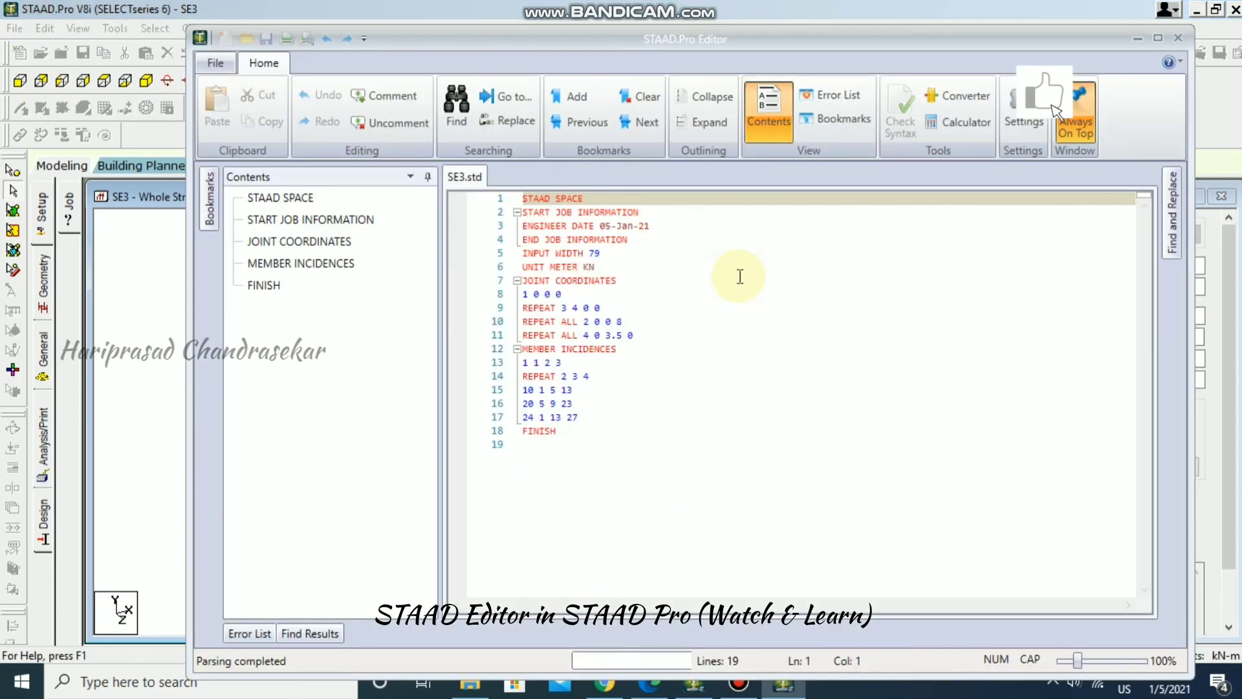
pyautogui.click(616, 419)
pyautogui.press('Return')
pyautogui.write('28')
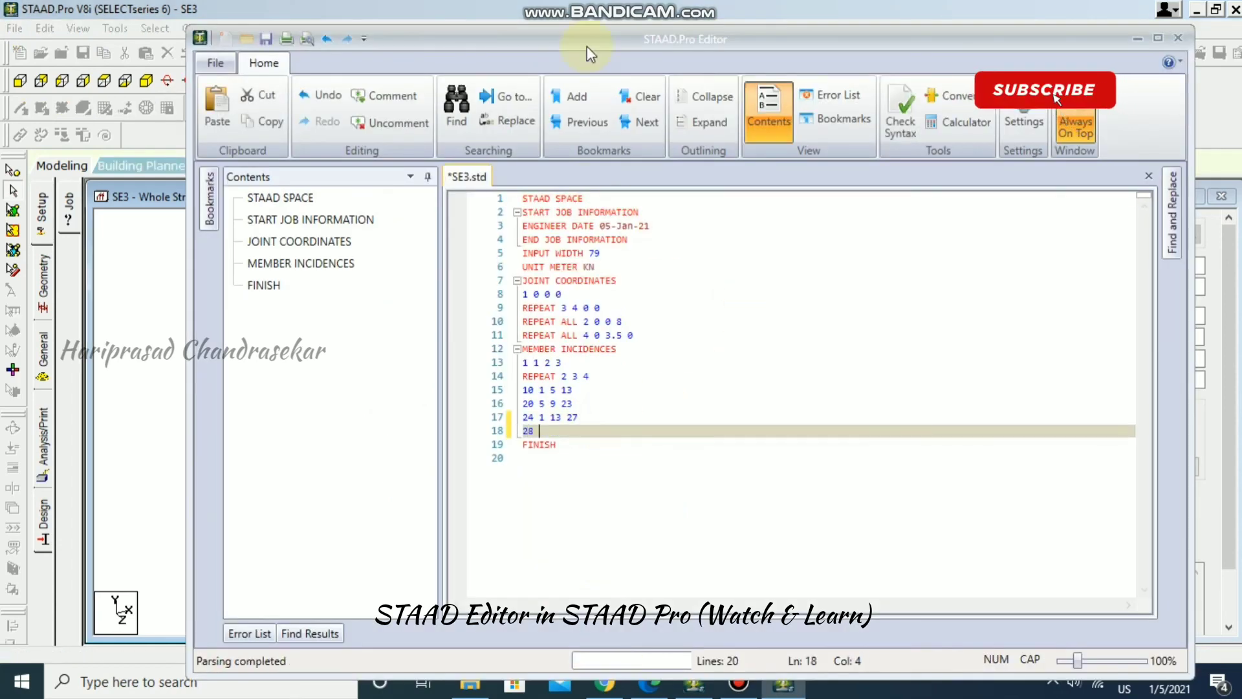
pyautogui.moveTo(527, 32); pyautogui.dragTo(915, 37)
pyautogui.write('13')
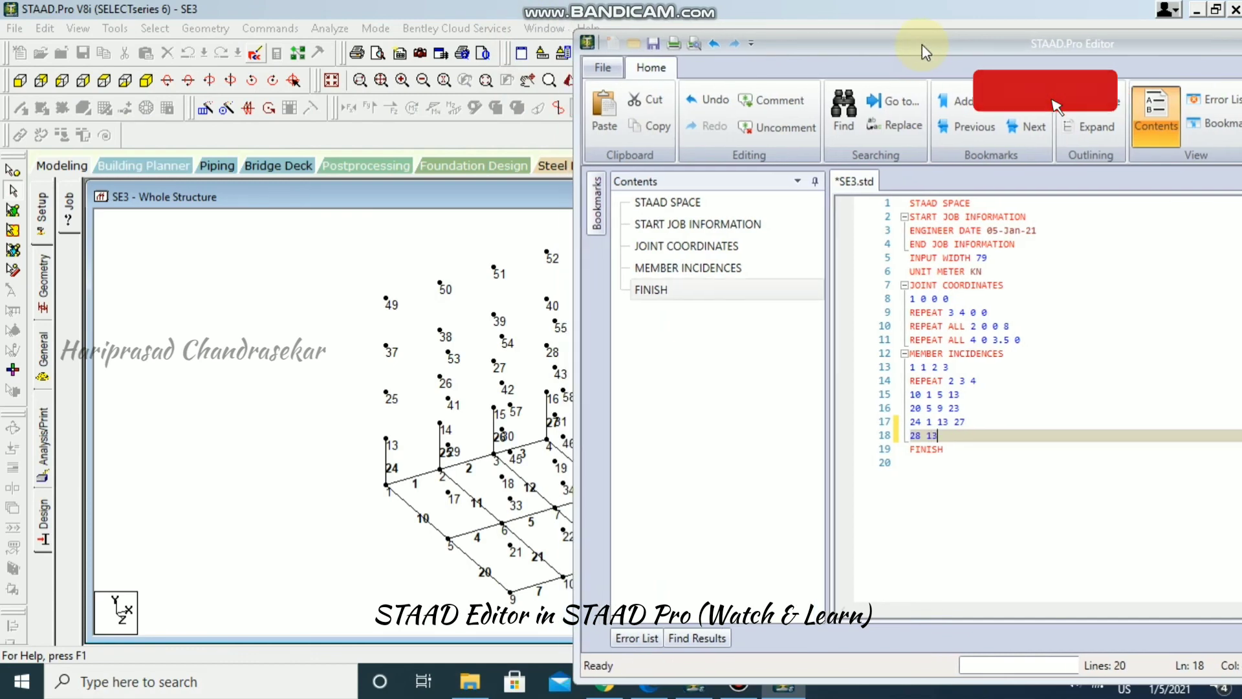
pyautogui.write(' 14 ')
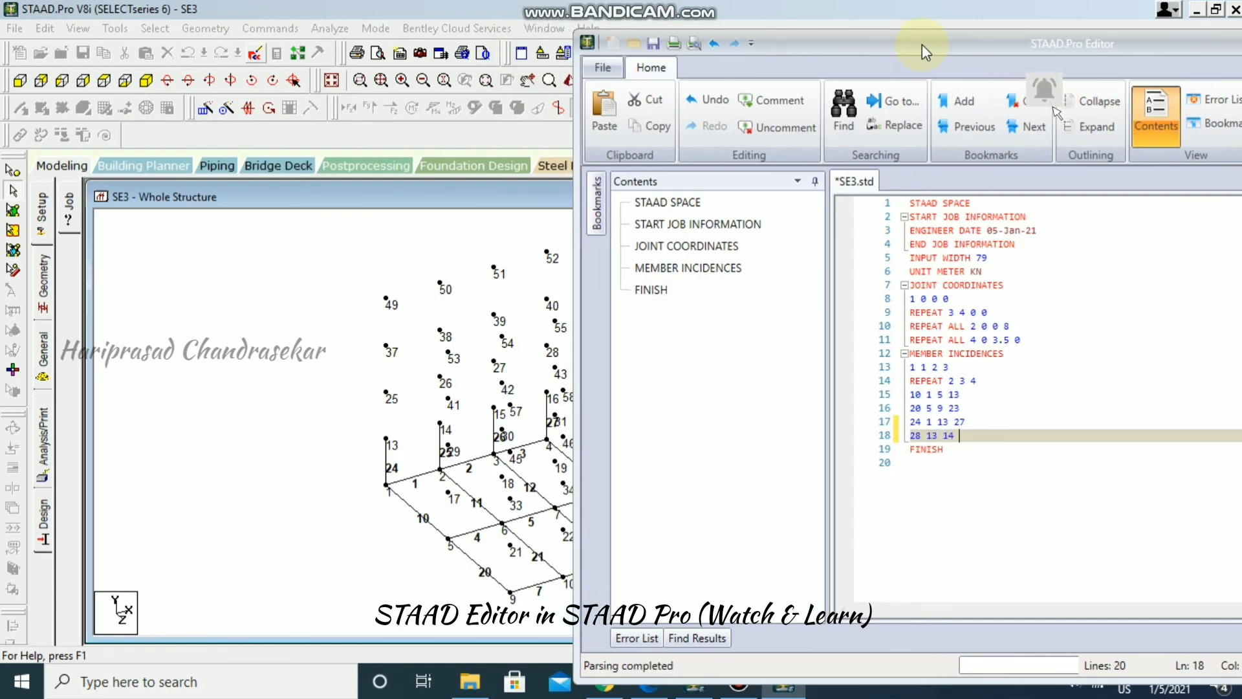
pyautogui.write('30')
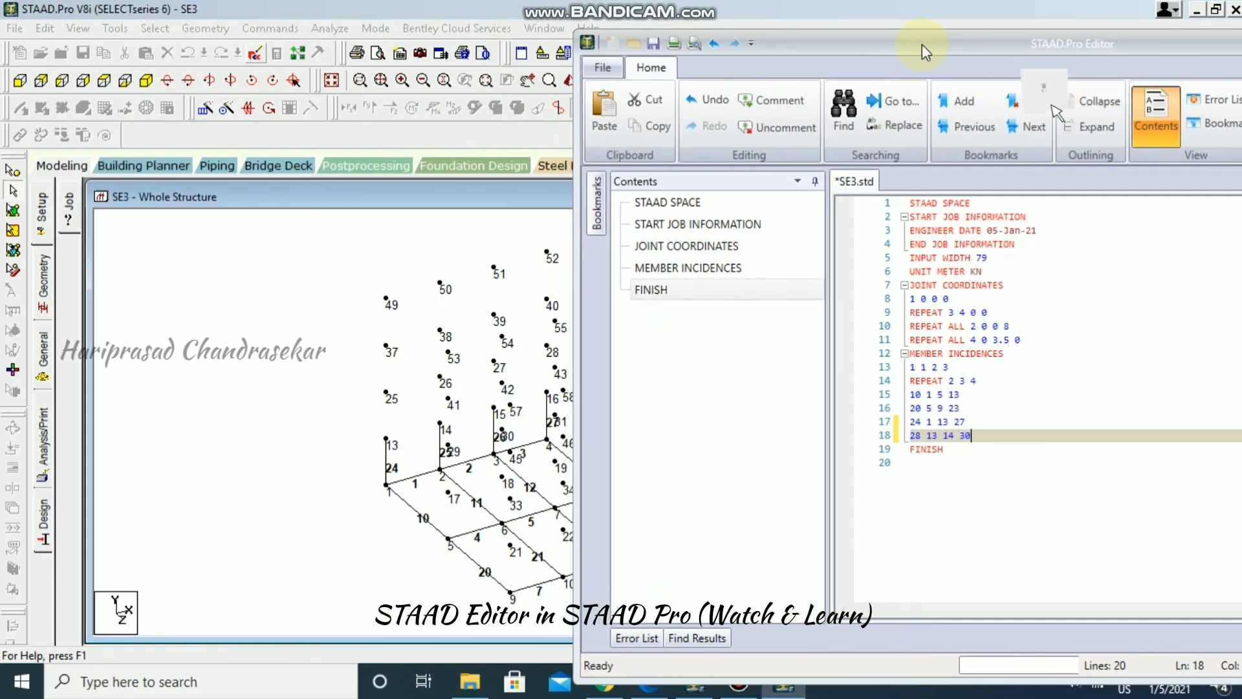
pyautogui.click(654, 45)
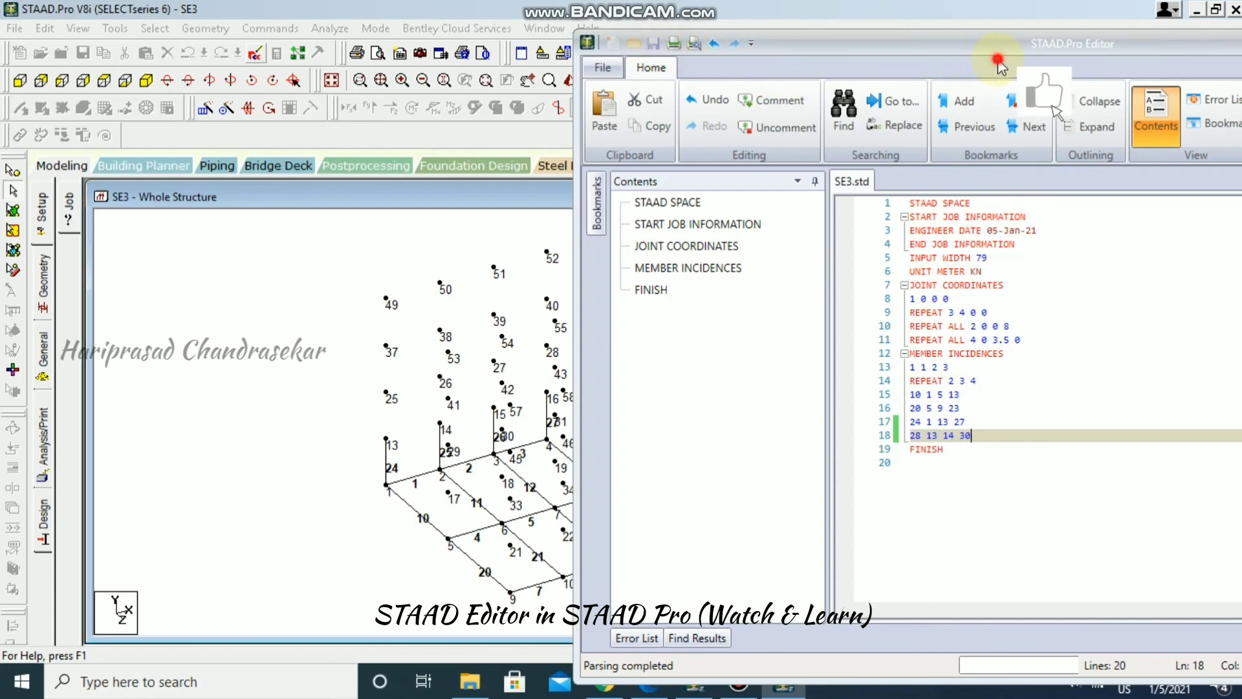
pyautogui.doubleClick(917, 44)
pyautogui.click(1216, 40)
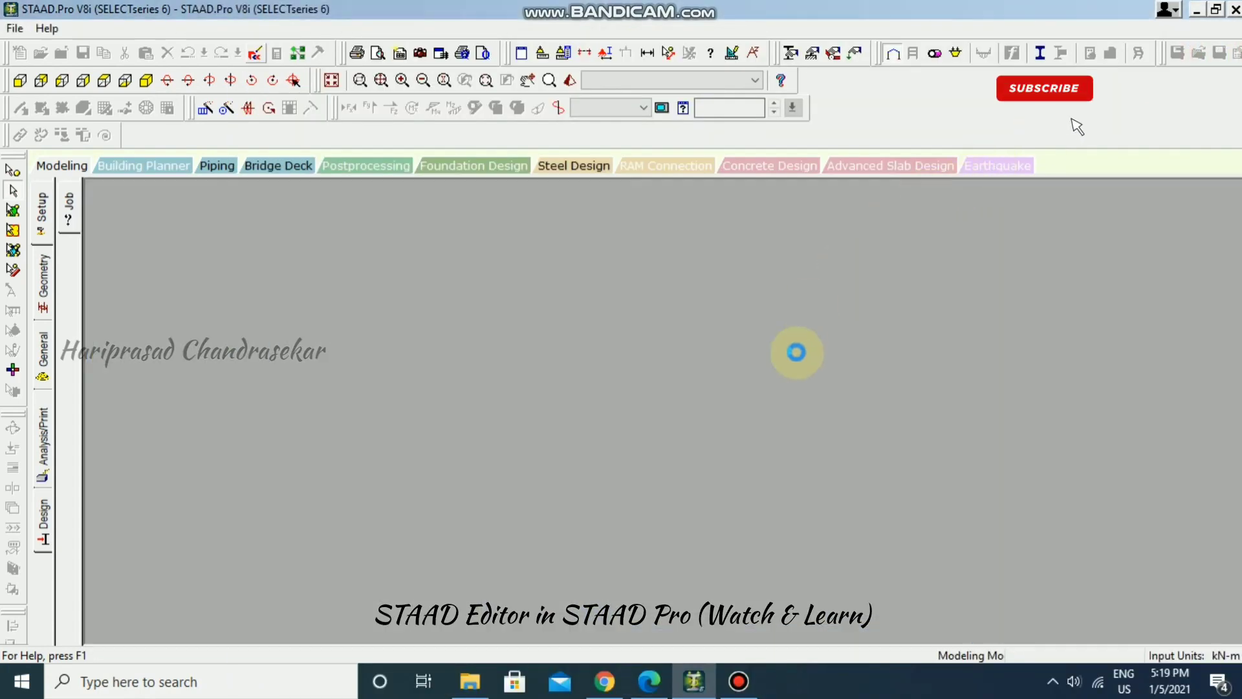